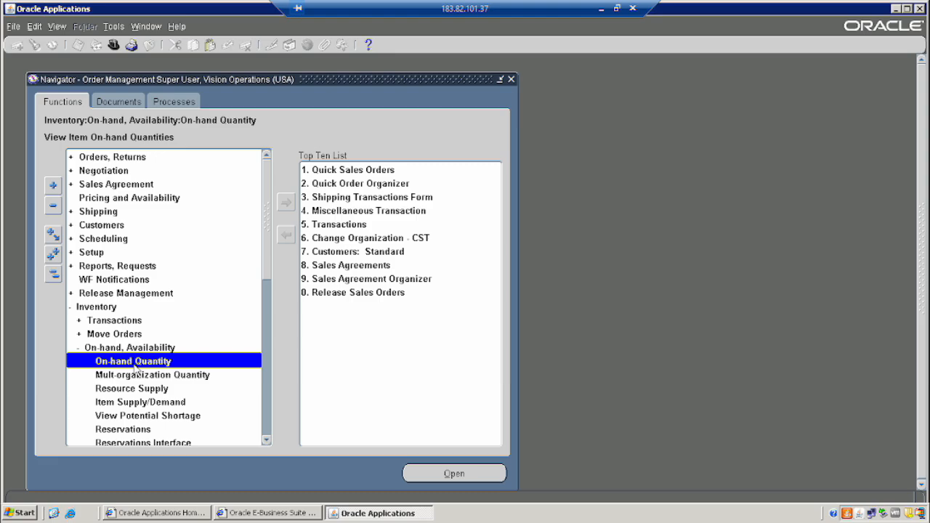
Open the inventory On-hand Quantity function and choose organization M1, Seattle Manufacturing
{"action": "left_click", "coordinate": [109, 160]}
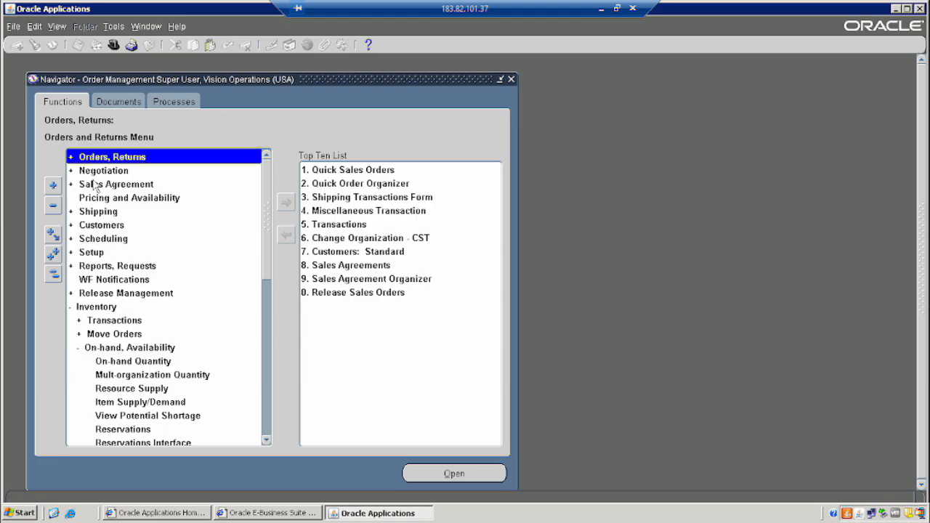
{"action": "left_click", "coordinate": [118, 362]}
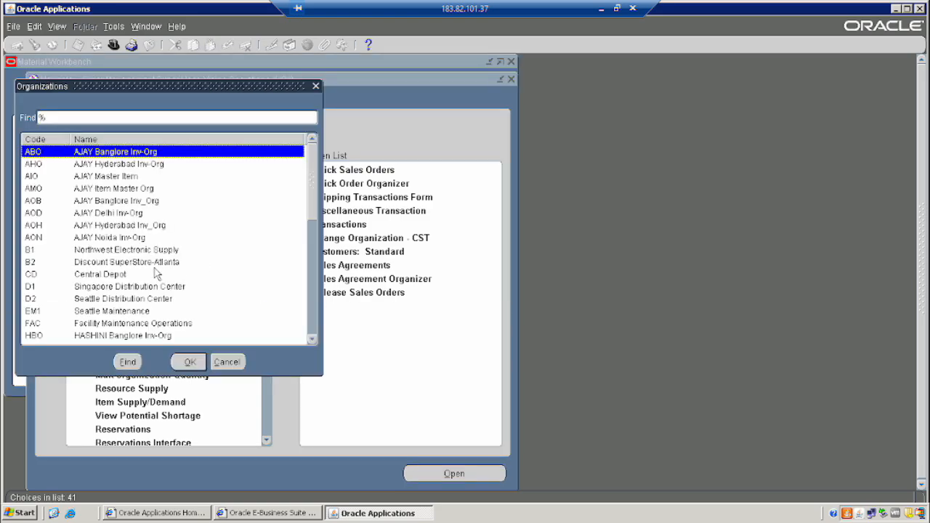
{"action": "left_click", "coordinate": [313, 339]}
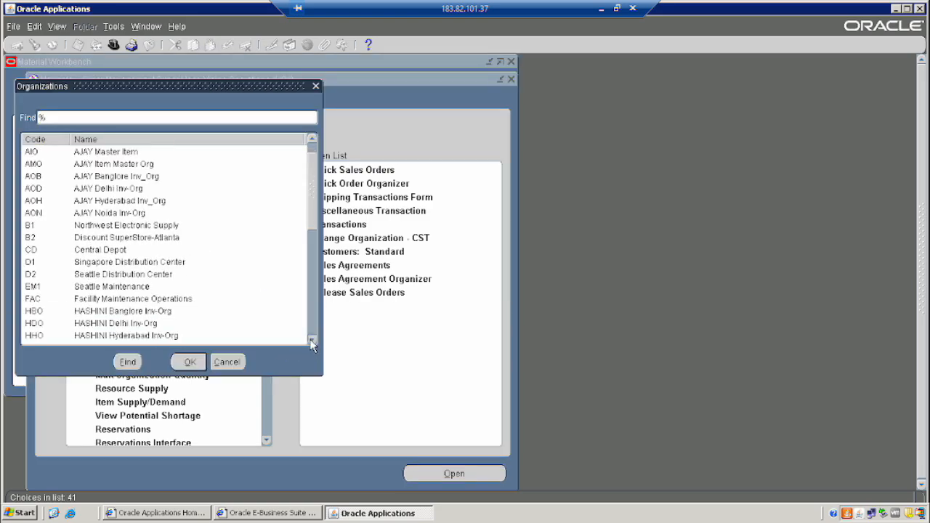
{"action": "left_click", "coordinate": [313, 340]}
{"action": "left_click", "coordinate": [313, 339]}
{"action": "left_click", "coordinate": [312, 340]}
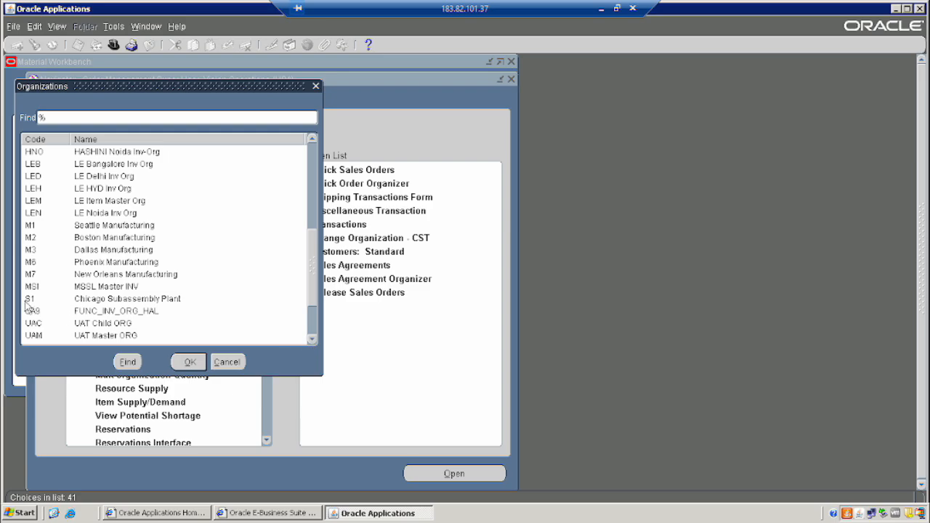
{"action": "left_click", "coordinate": [86, 227]}
{"action": "left_click", "coordinate": [189, 361]}
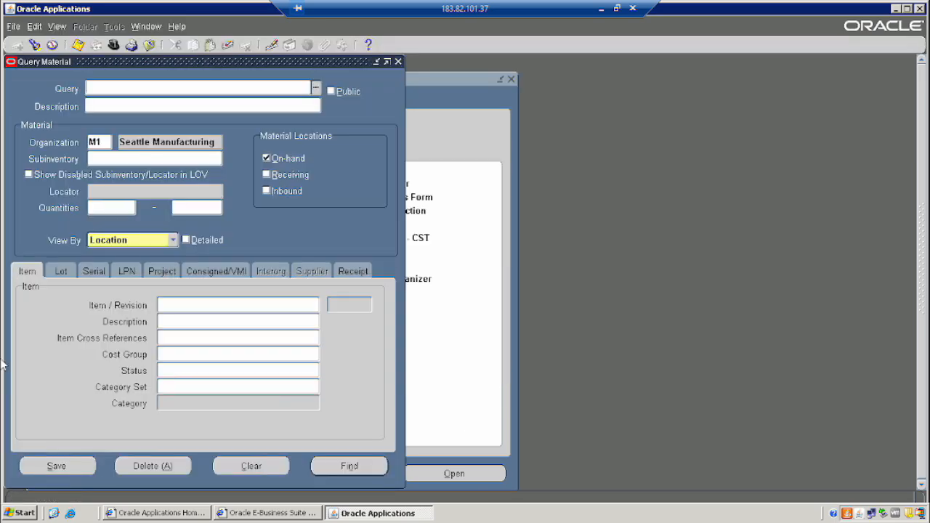
Run the on-hand material query with the description 11111 and view the results by Item
{"action": "left_click", "coordinate": [109, 105]}
{"action": "type", "text": "11111"}
{"action": "left_click", "coordinate": [347, 468]}
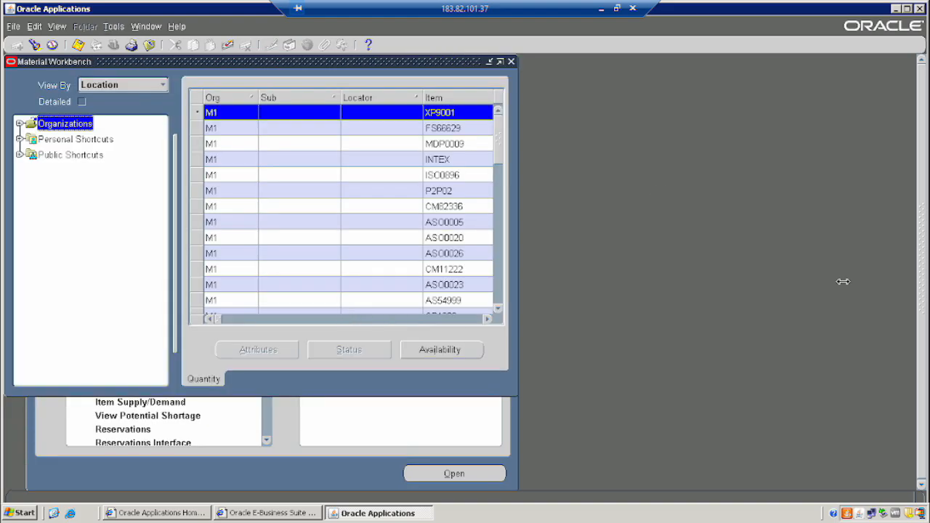
{"action": "left_click", "coordinate": [103, 89]}
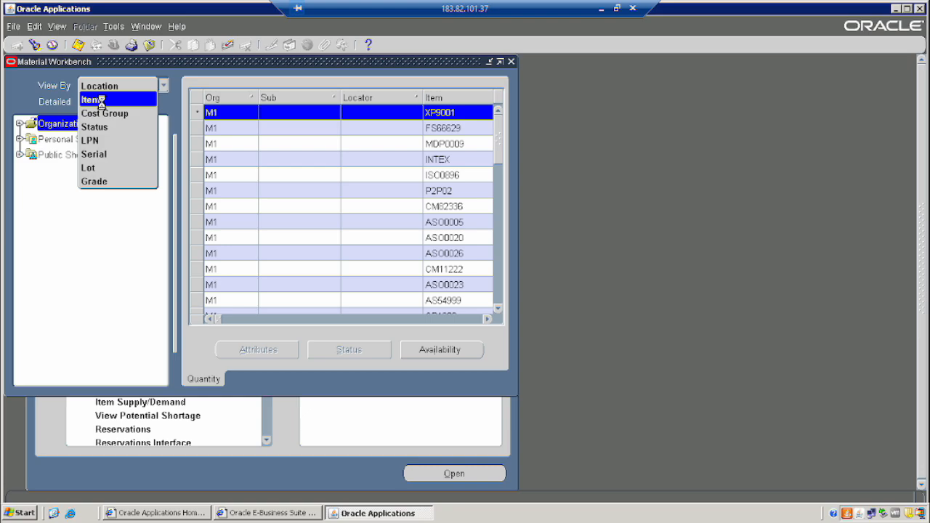
{"action": "left_click", "coordinate": [101, 100]}
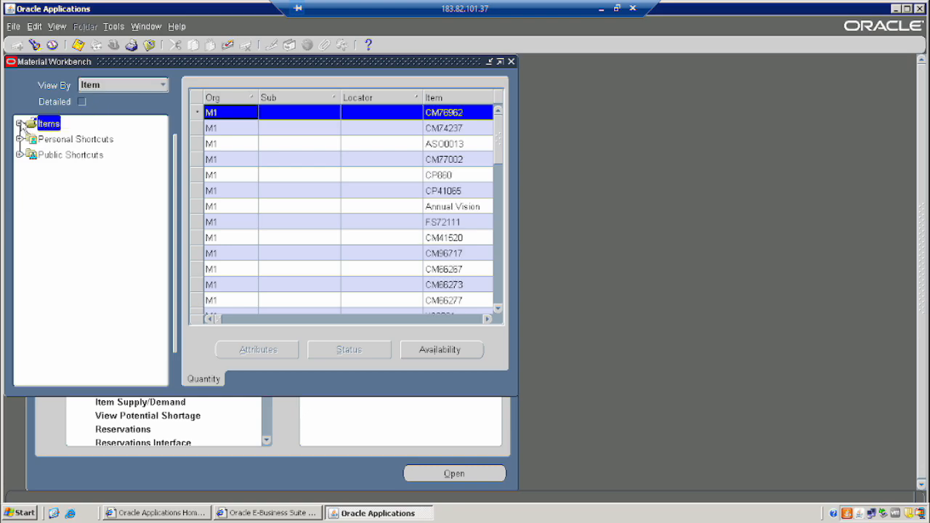
Check the availability quantities of item 11111 in the items list and close the Material Workbench
{"action": "left_click", "coordinate": [20, 124]}
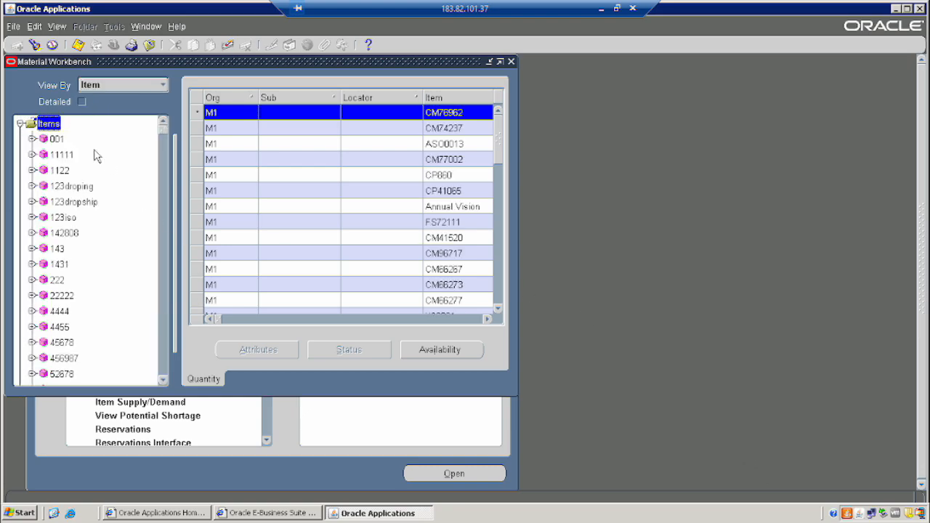
{"action": "left_click", "coordinate": [58, 156]}
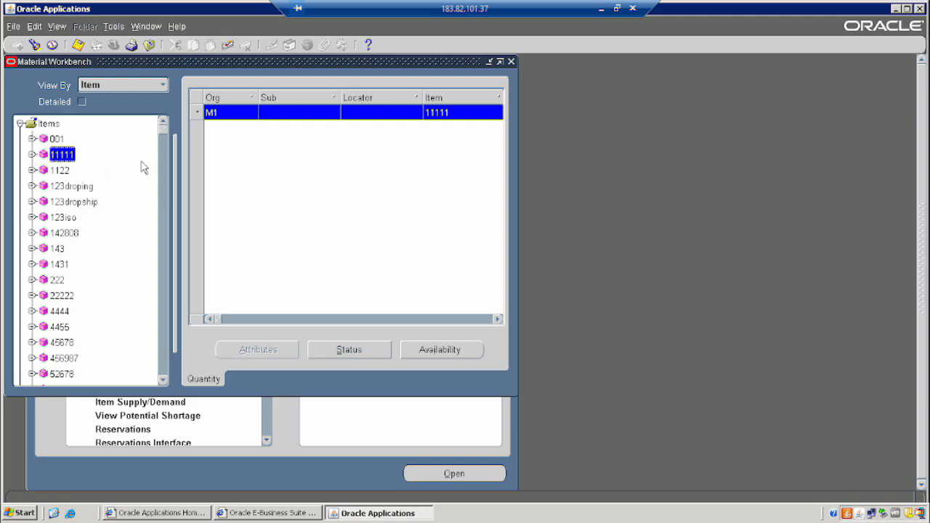
{"action": "left_click", "coordinate": [433, 352]}
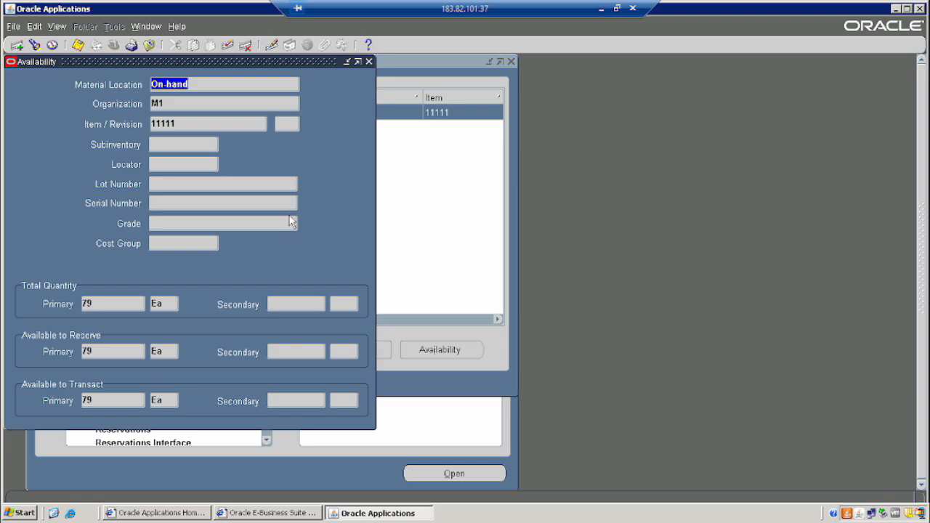
{"action": "left_click", "coordinate": [368, 62]}
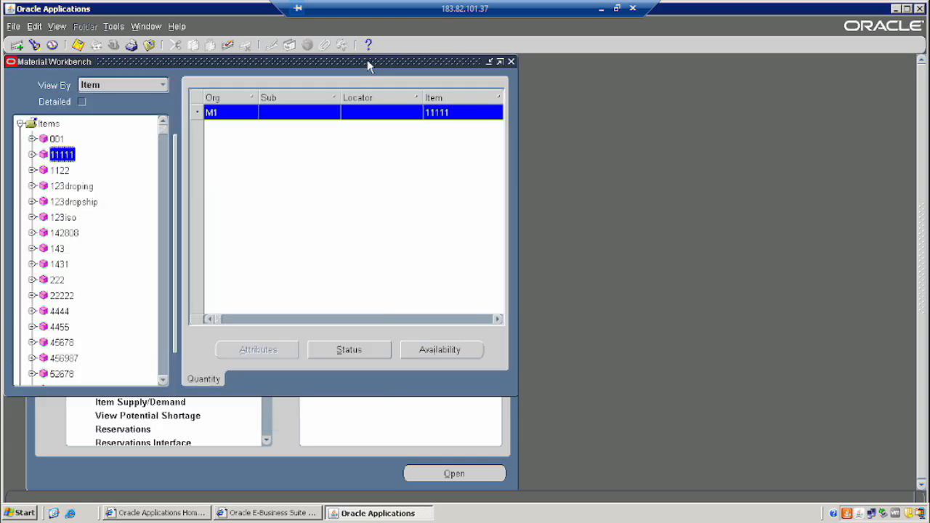
{"action": "left_click", "coordinate": [511, 62]}
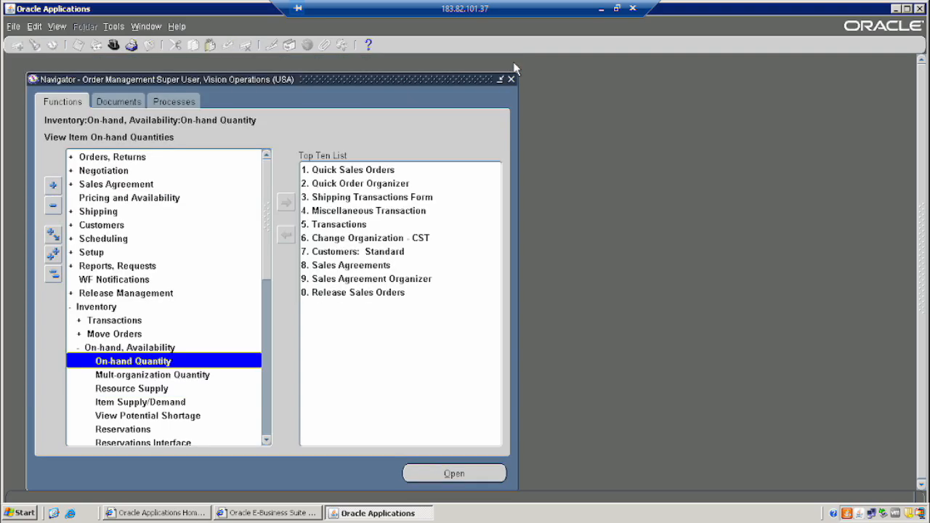
Open a new sales order from Orders, Returns and fill in the customer number
{"action": "left_click", "coordinate": [53, 274]}
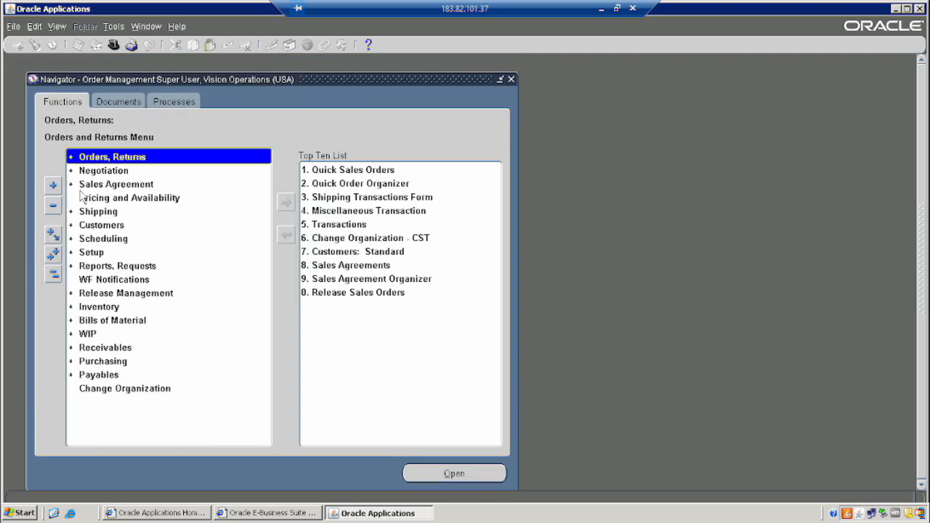
{"action": "left_click", "coordinate": [54, 189]}
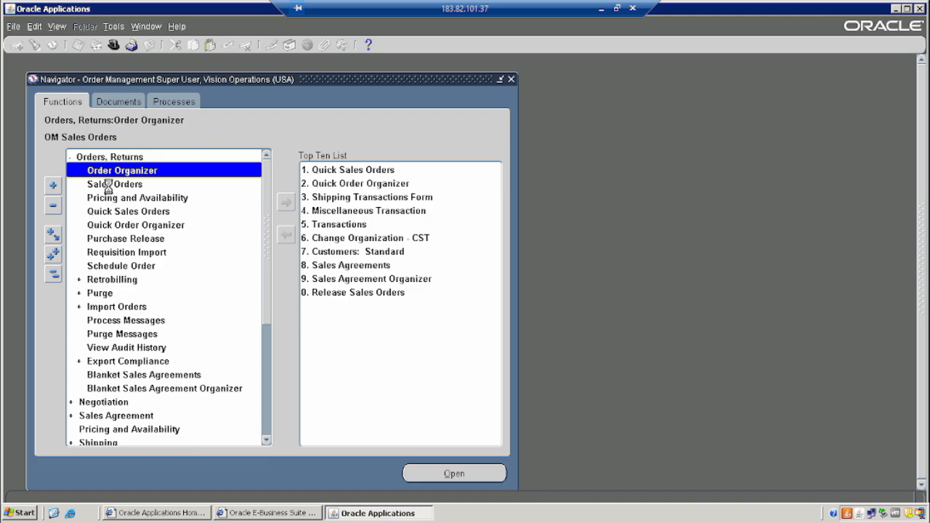
{"action": "left_click", "coordinate": [106, 184]}
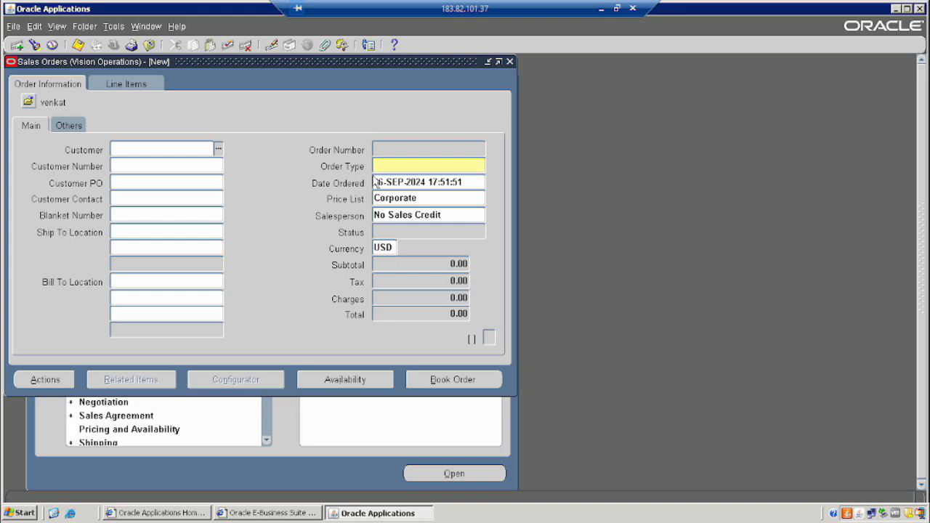
{"action": "left_click", "coordinate": [164, 165]}
{"action": "type", "text": "1005"}
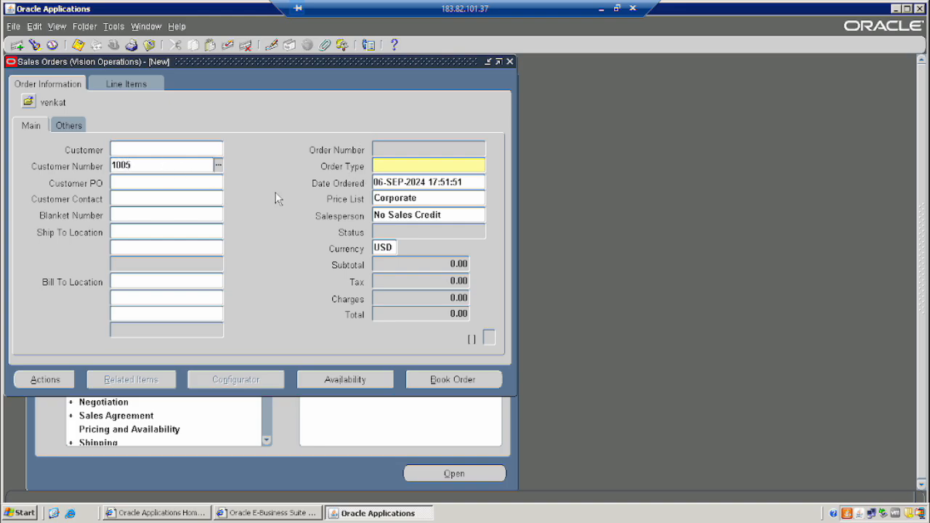
{"action": "key", "text": "Tab"}
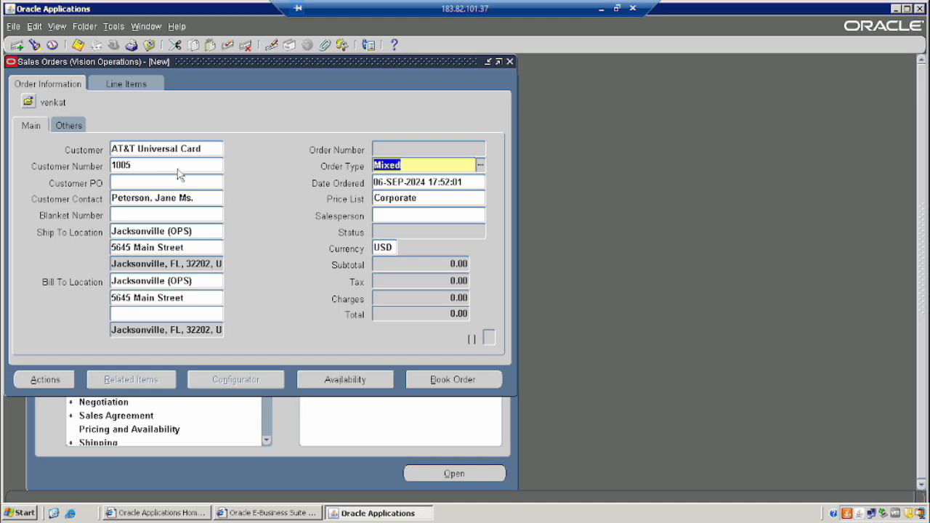
Add an order line for item 11111 with a quantity of 100
{"action": "left_click", "coordinate": [111, 85]}
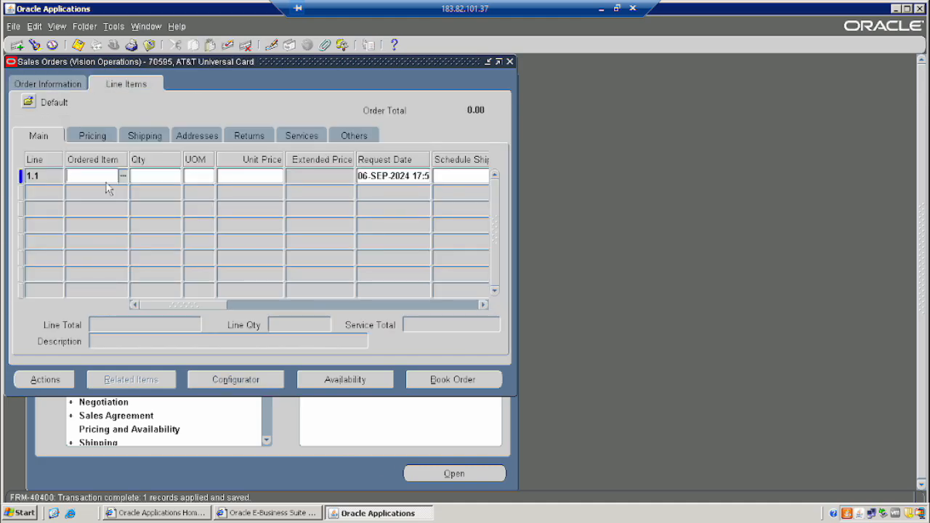
{"action": "type", "text": "11111"}
{"action": "key", "text": "Tab"}
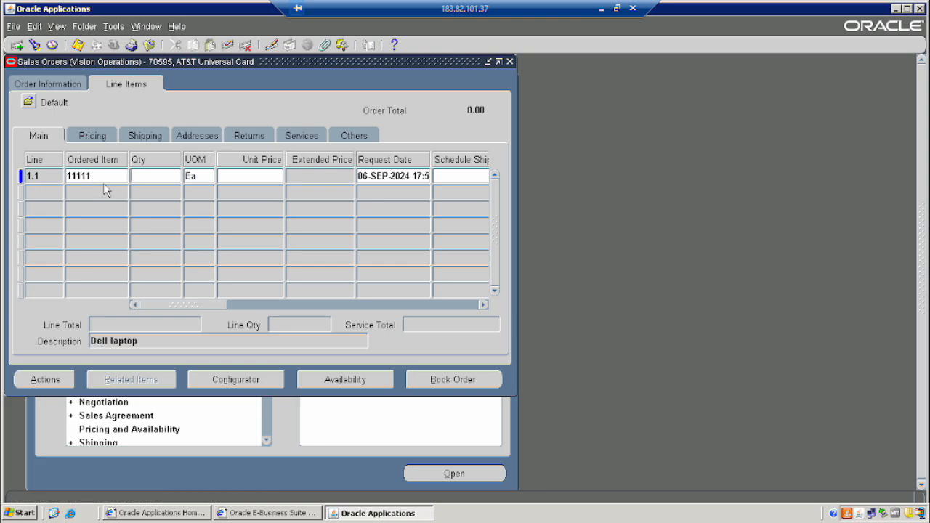
{"action": "type", "text": "100"}
{"action": "key", "text": "Tab"}
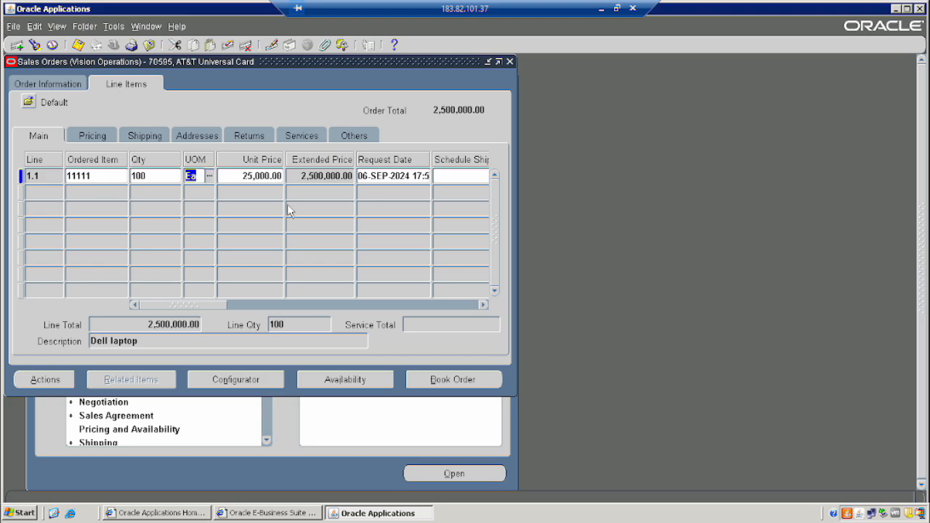
Check the availability of the ordered item on line 1.1 and save the sales order
{"action": "left_click", "coordinate": [355, 380]}
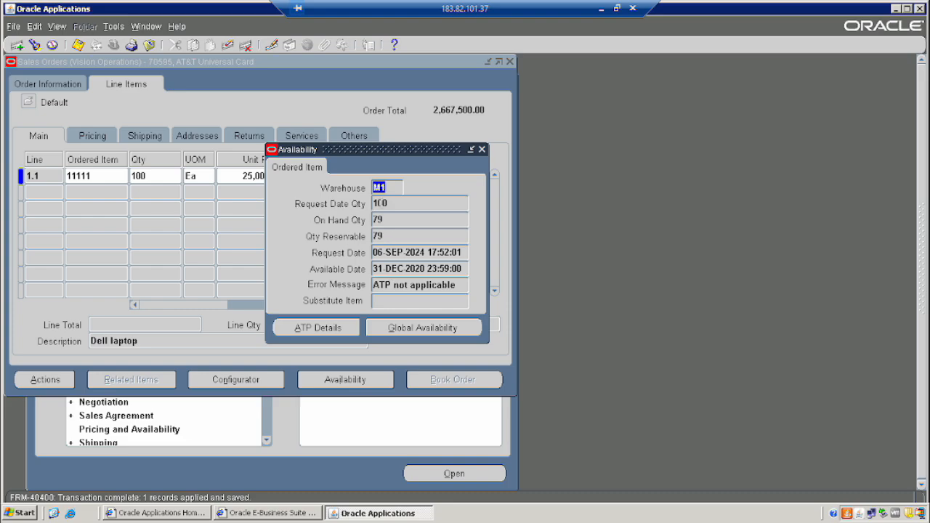
{"action": "left_click", "coordinate": [479, 151]}
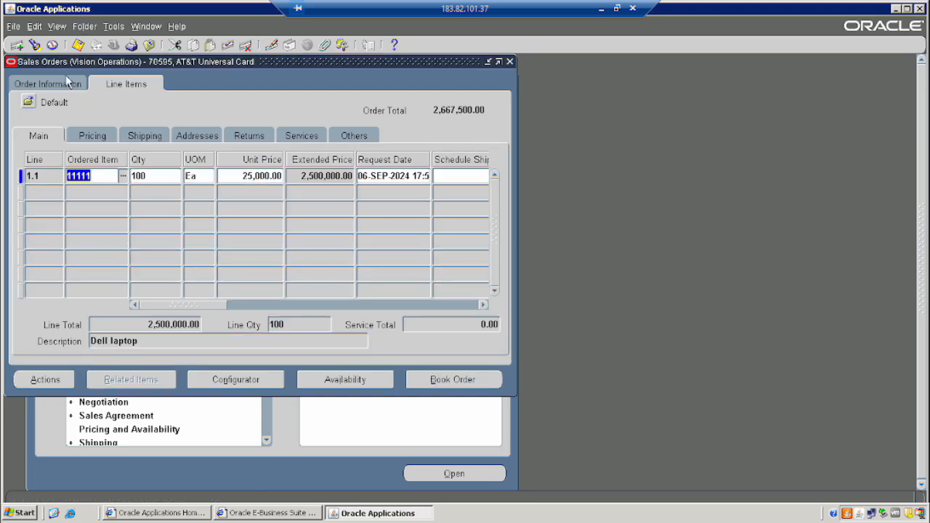
{"action": "left_click", "coordinate": [76, 45]}
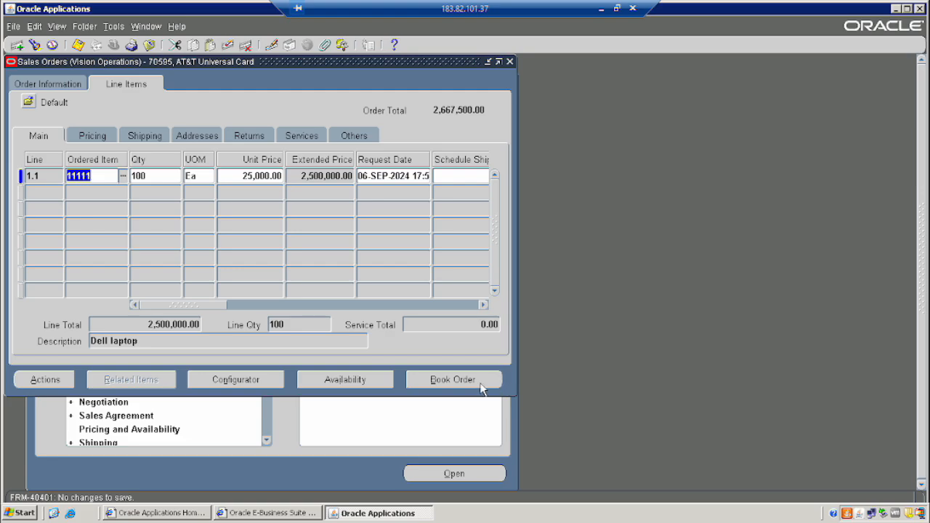
Book the sales order, continue past the process messages and close the order form
{"action": "left_click", "coordinate": [459, 385]}
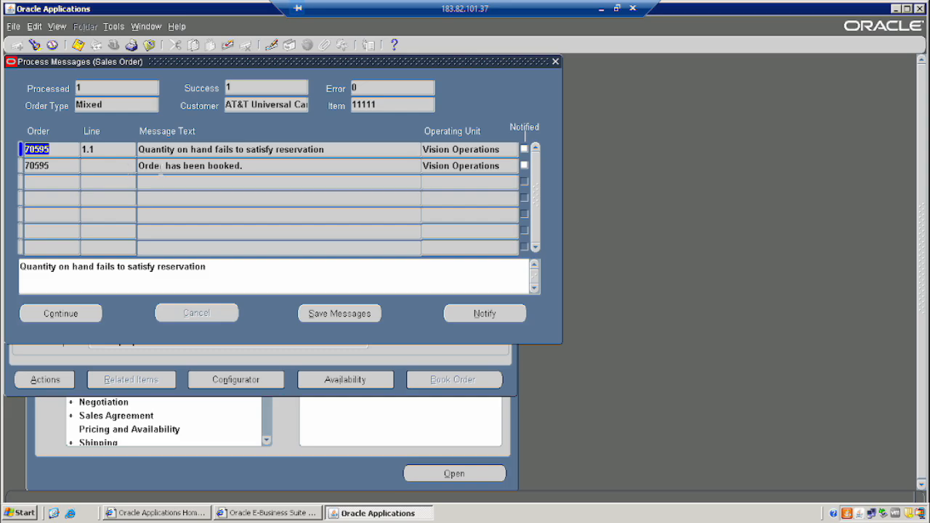
{"action": "left_click", "coordinate": [64, 319]}
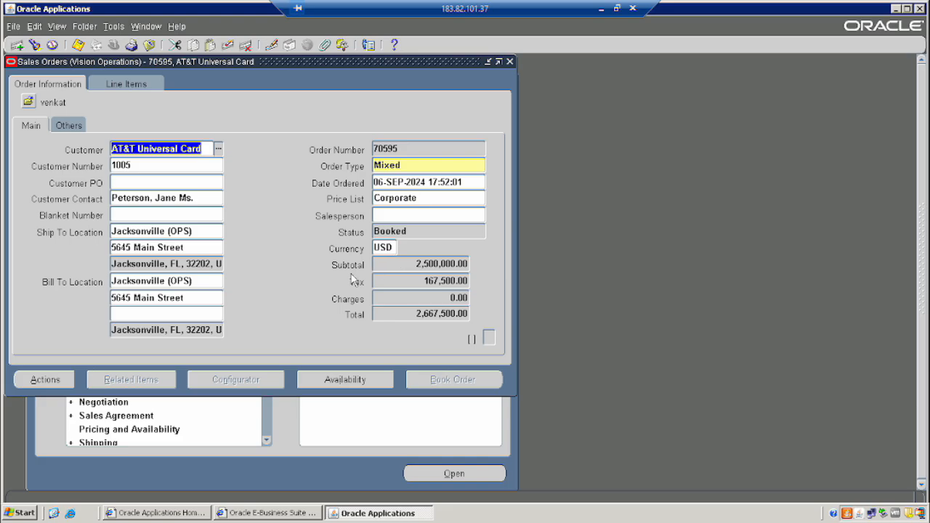
{"action": "left_click", "coordinate": [509, 63]}
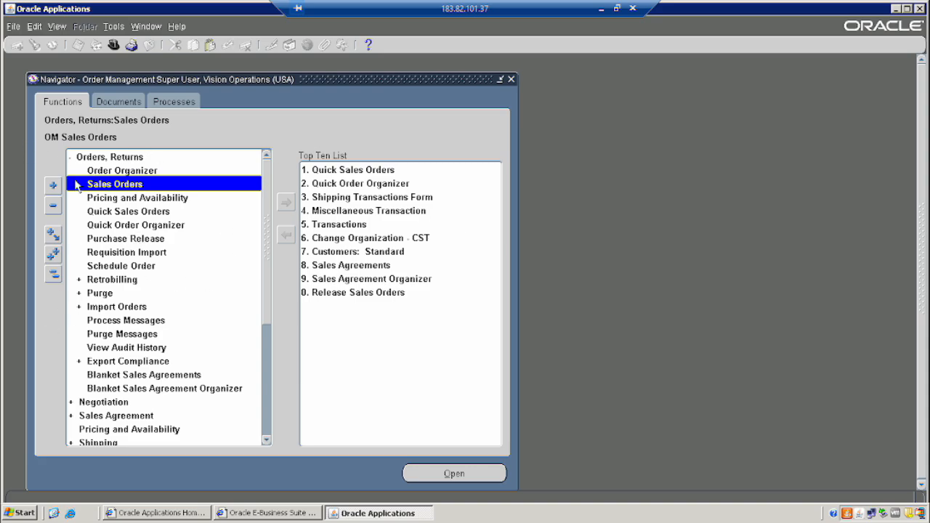
Collapse the navigator tree and open the Release Sales Orders form under Shipping
{"action": "left_click", "coordinate": [56, 276]}
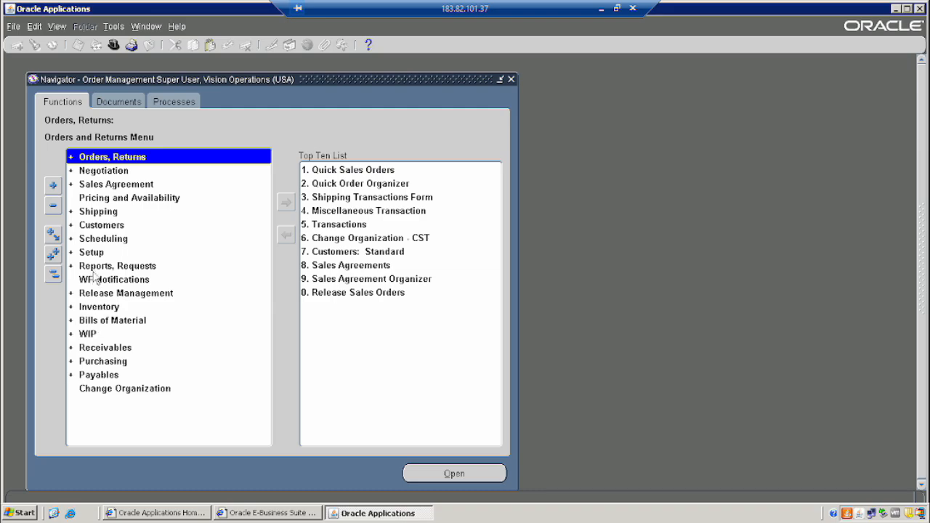
{"action": "left_click", "coordinate": [95, 212]}
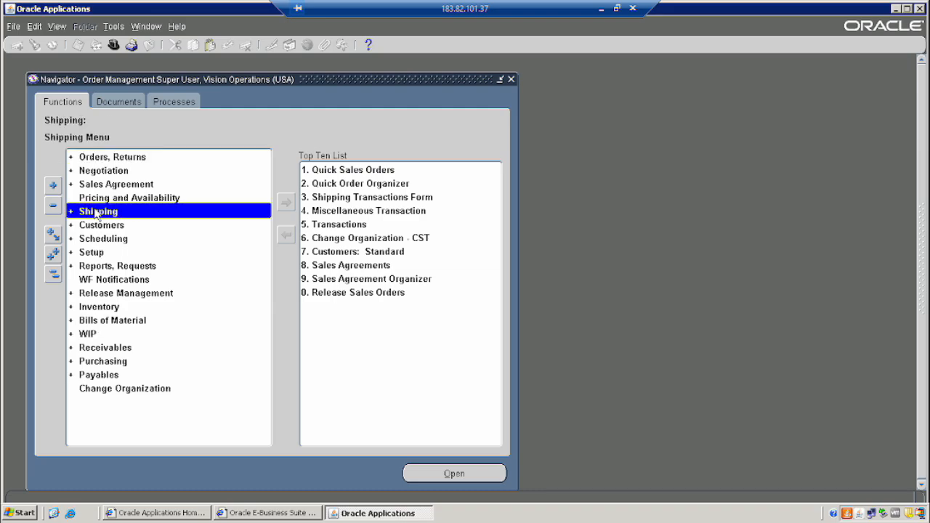
{"action": "left_click", "coordinate": [53, 186]}
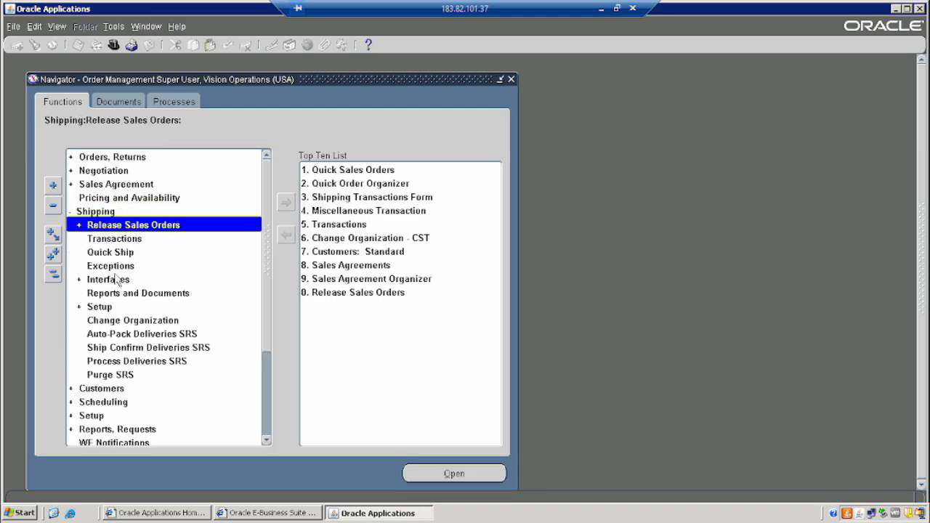
{"action": "left_click", "coordinate": [53, 185]}
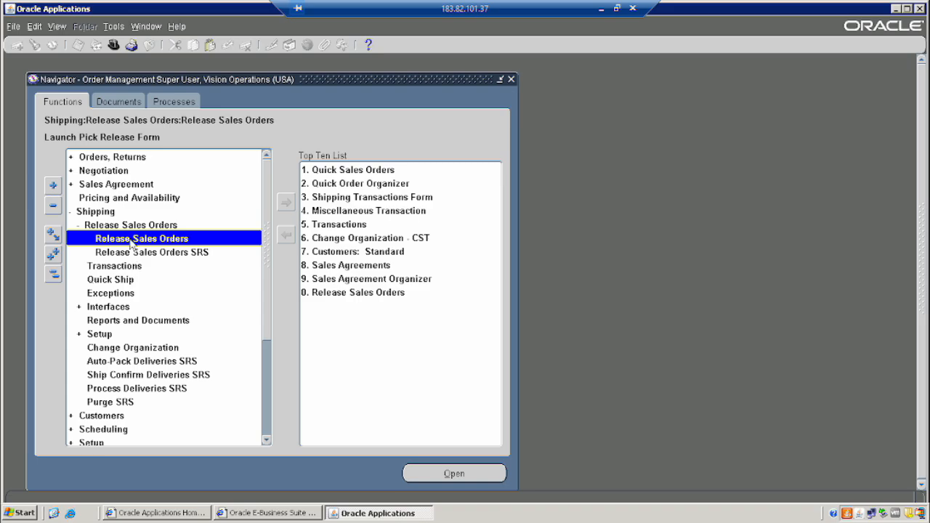
{"action": "double_click", "coordinate": [134, 239]}
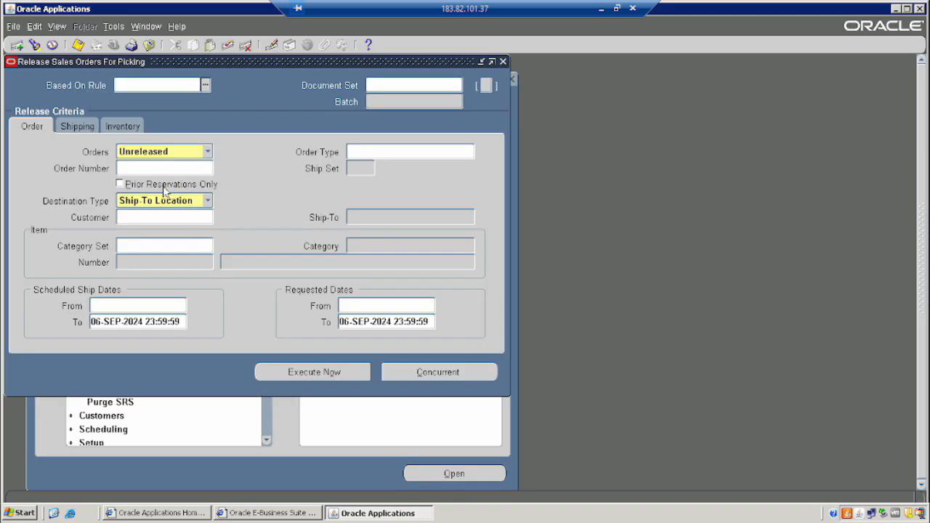
Enter the booked order's number as the release criterion, correcting the mistyped number
{"action": "left_click", "coordinate": [154, 169]}
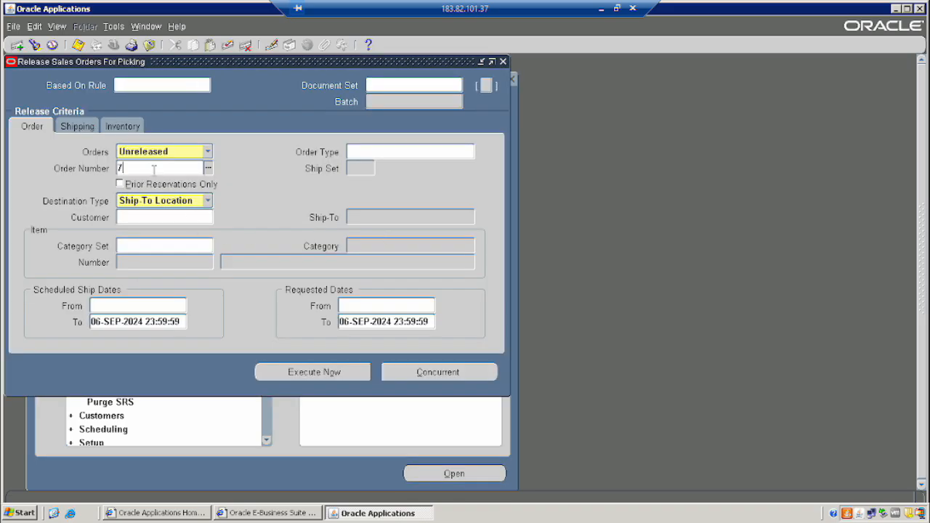
{"action": "type", "text": "70596"}
{"action": "key", "text": "Tab"}
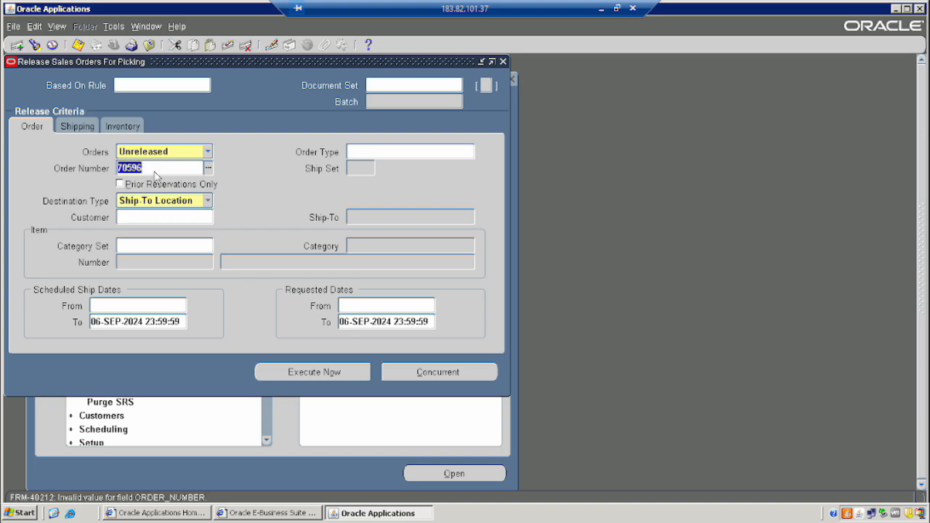
{"action": "type", "text": "70595"}
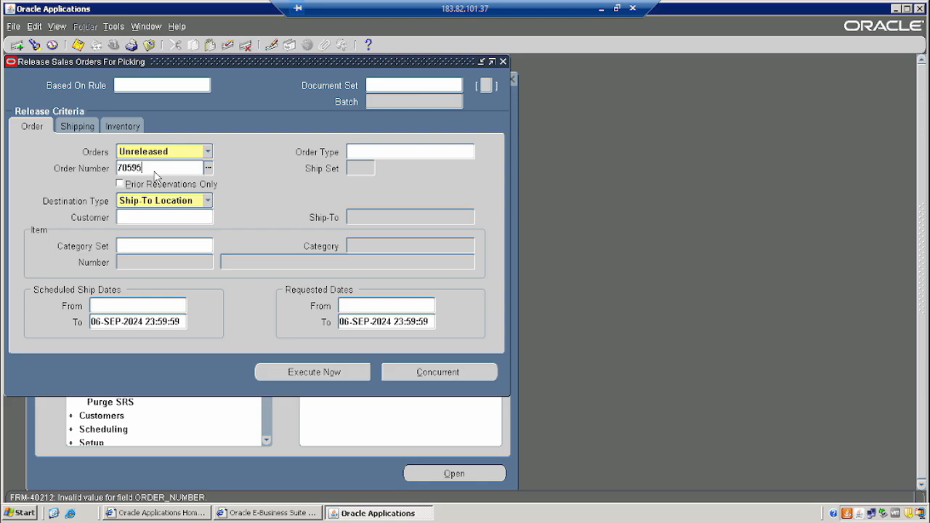
Accept the order number criterion and set the release warehouse to M1 with subinventory Stores
{"action": "key", "text": "Tab"}
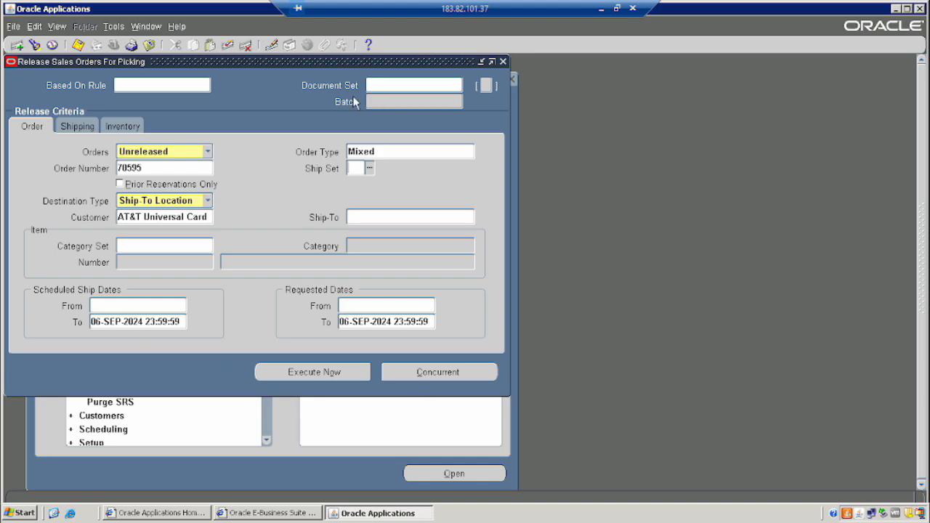
{"action": "left_click", "coordinate": [123, 125]}
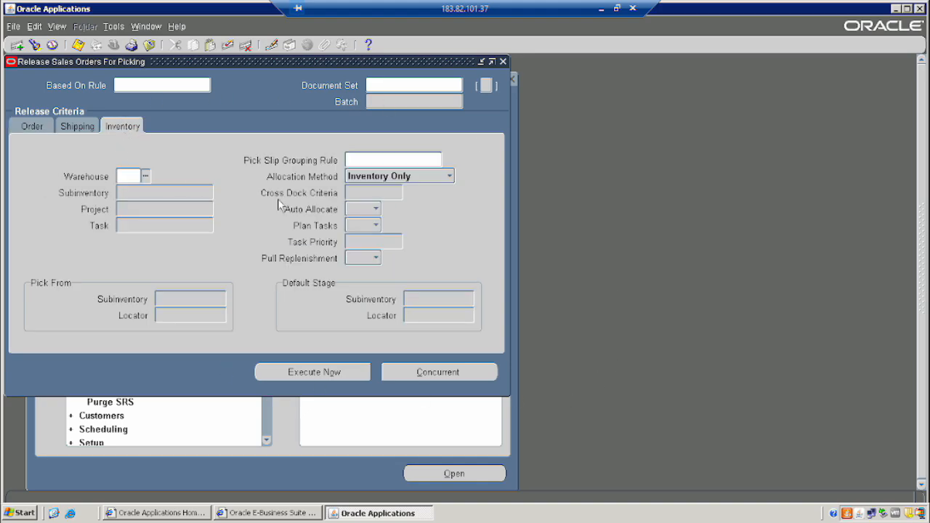
{"action": "type", "text": "m1"}
{"action": "key", "text": "Tab"}
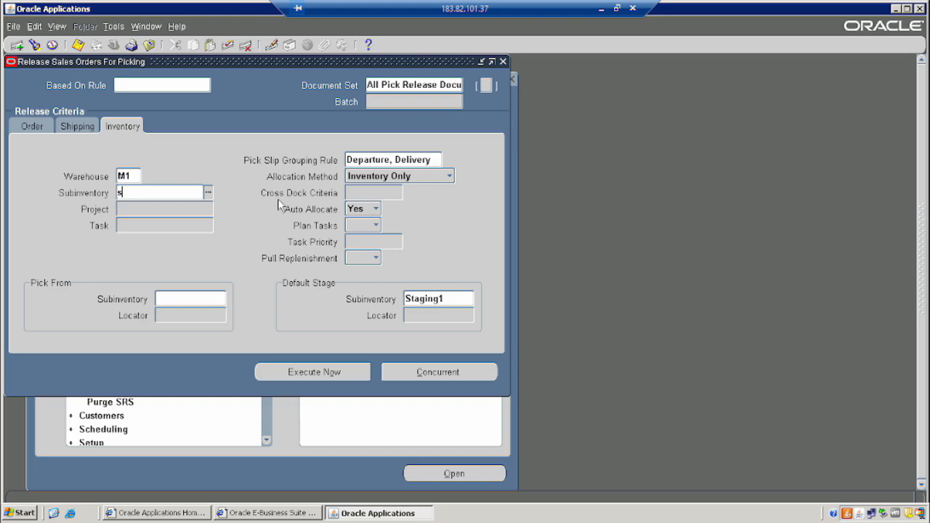
{"action": "type", "text": "stores"}
{"action": "key", "text": "Tab"}
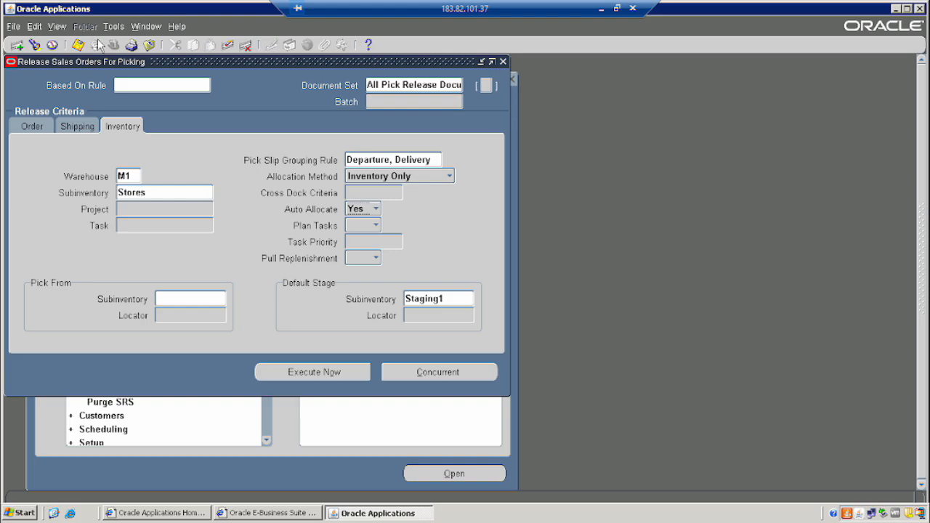
Review the shipping and order criteria, execute the pick release immediately, and close the release form after acknowledging the note
{"action": "left_click", "coordinate": [71, 128]}
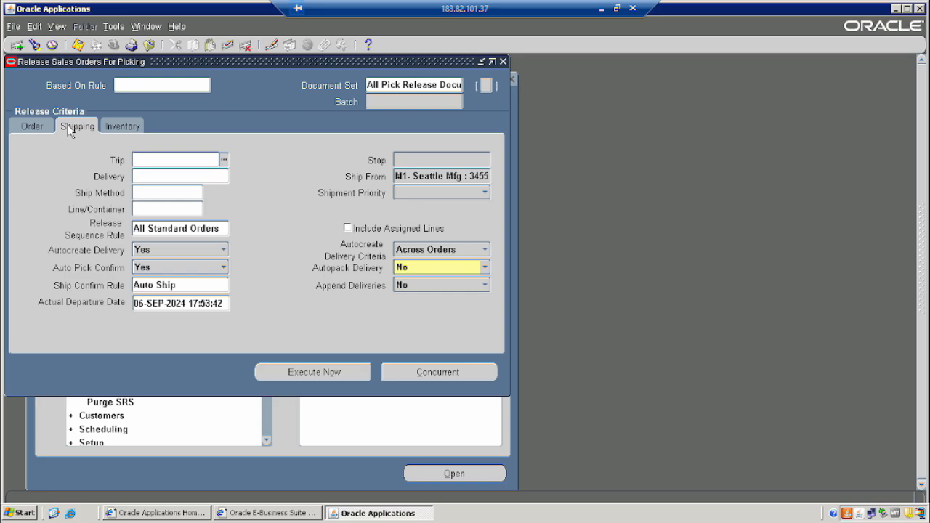
{"action": "left_click", "coordinate": [29, 128]}
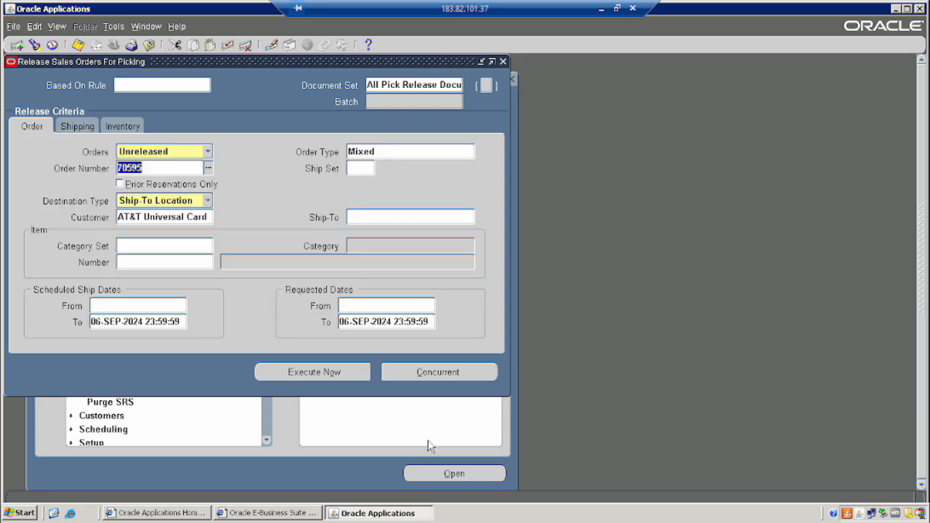
{"action": "left_click", "coordinate": [310, 375]}
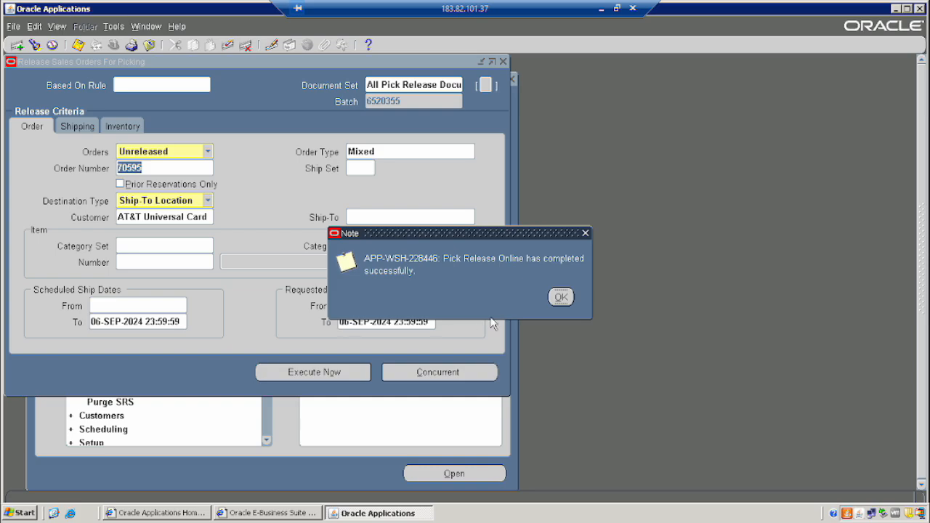
{"action": "left_click", "coordinate": [549, 297]}
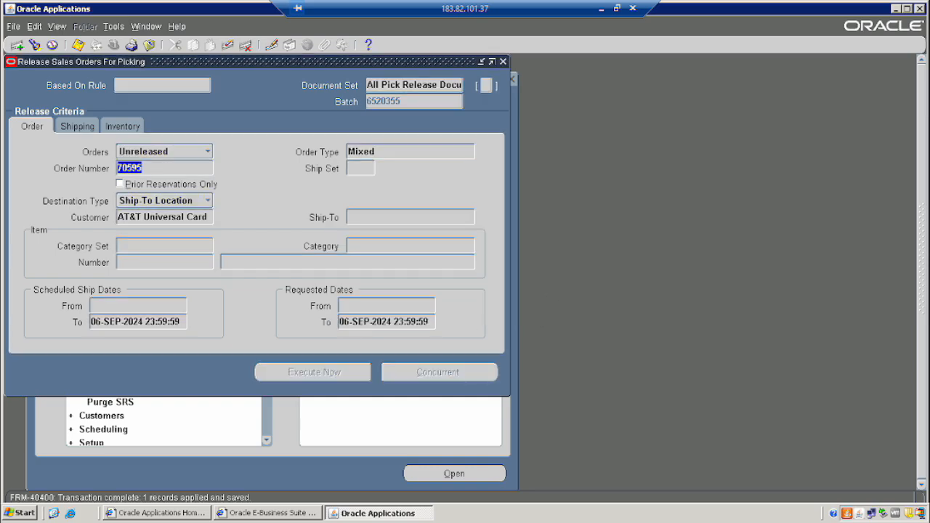
{"action": "left_click", "coordinate": [502, 62]}
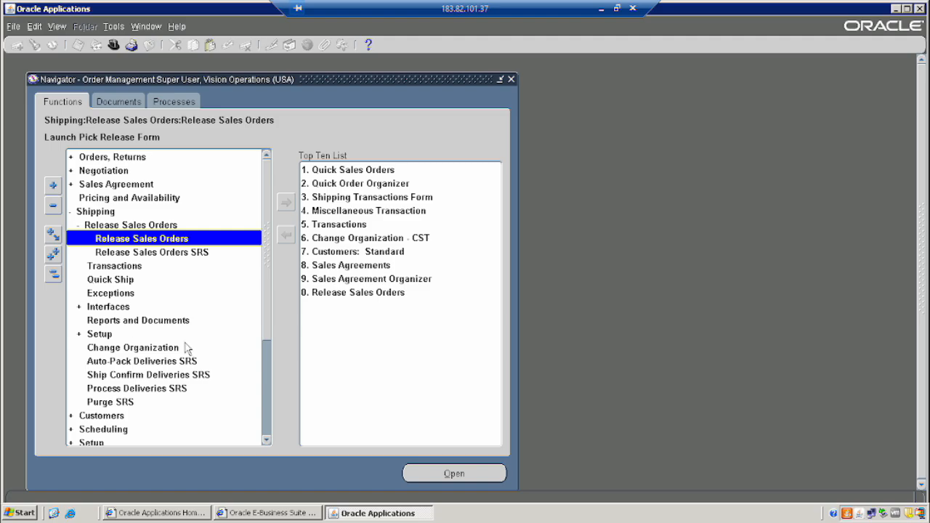
Open the Sales Orders form under Orders, Returns and query the booked order by its order number
{"action": "left_click", "coordinate": [53, 274]}
{"action": "left_click", "coordinate": [54, 187]}
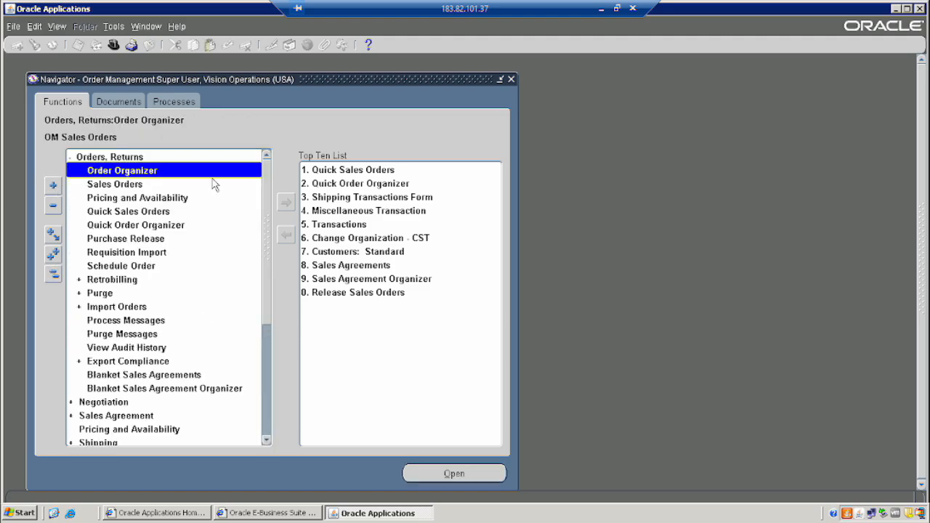
{"action": "left_click", "coordinate": [129, 184]}
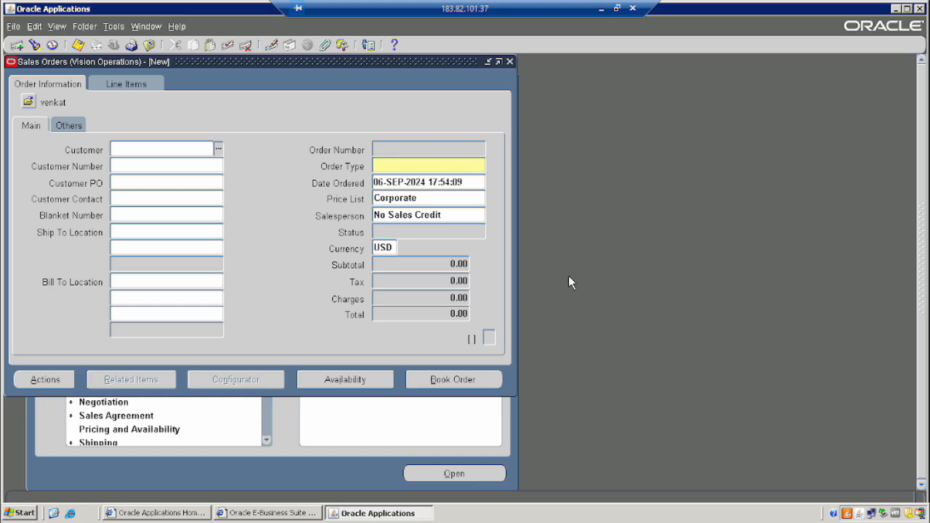
{"action": "key", "text": "F11"}
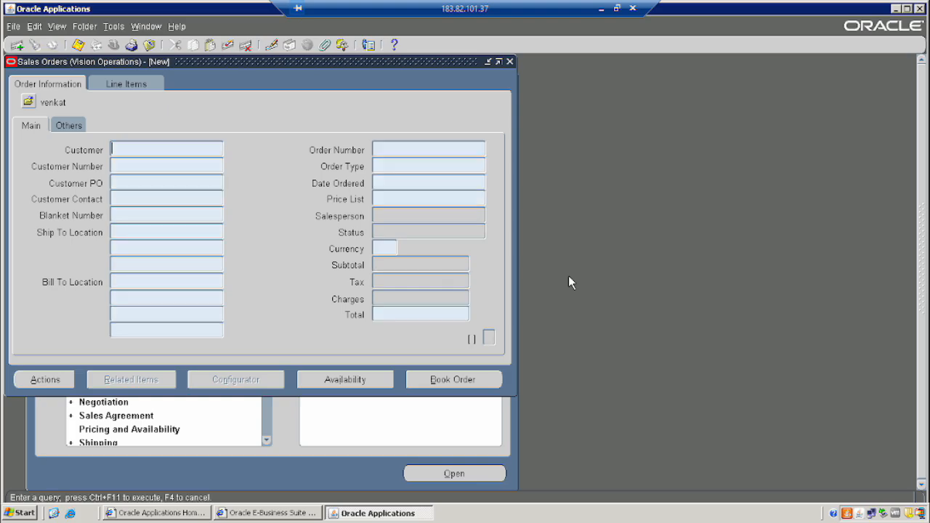
{"action": "left_click", "coordinate": [390, 151]}
{"action": "type", "text": "70595"}
{"action": "key", "text": "ctrl+F11"}
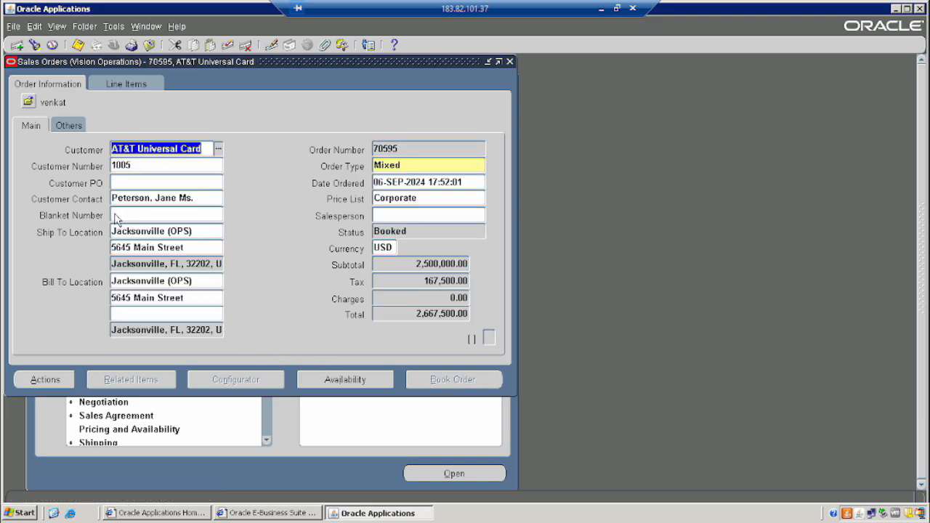
Check the full status of order line 1.1 among the line items and close the sales order
{"action": "left_click", "coordinate": [138, 82]}
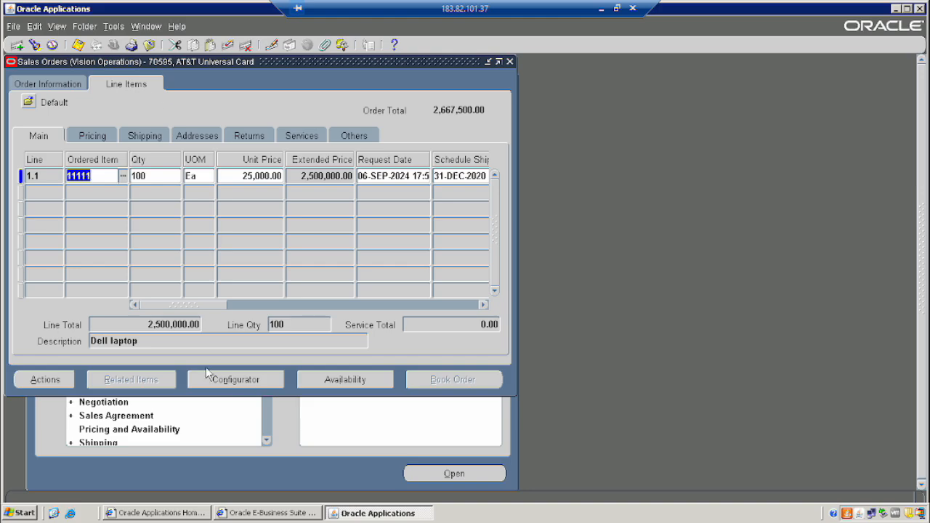
{"action": "left_click_drag", "start_coordinate": [190, 304], "coordinate": [263, 305]}
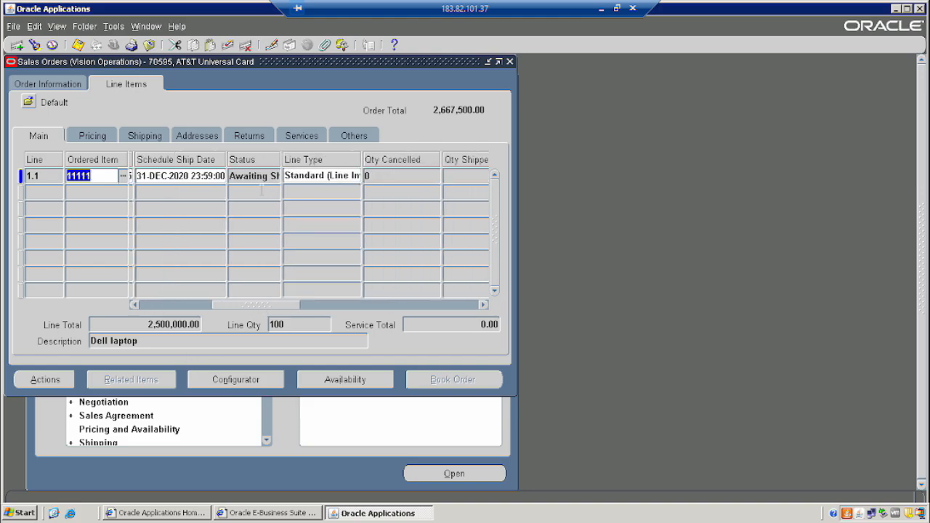
{"action": "left_click", "coordinate": [256, 176]}
{"action": "key", "text": "End"}
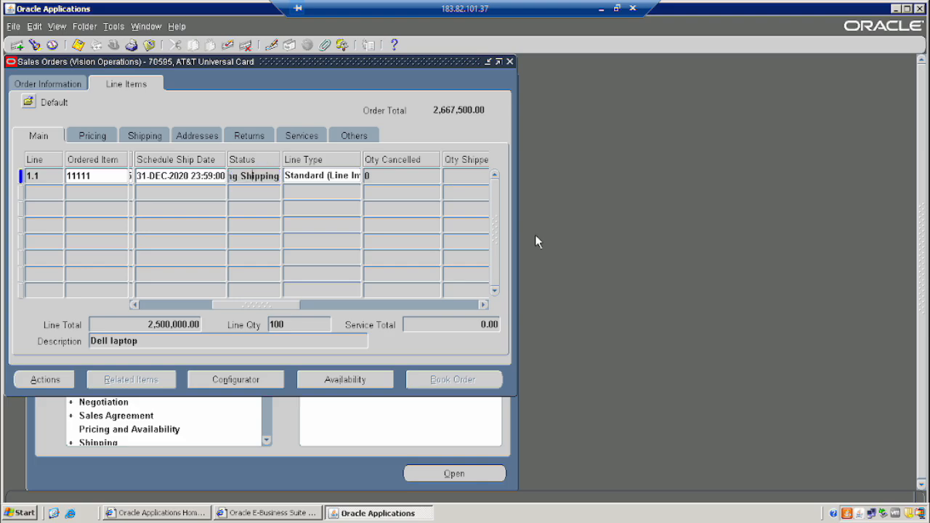
{"action": "key", "text": "Home"}
{"action": "left_click", "coordinate": [510, 62]}
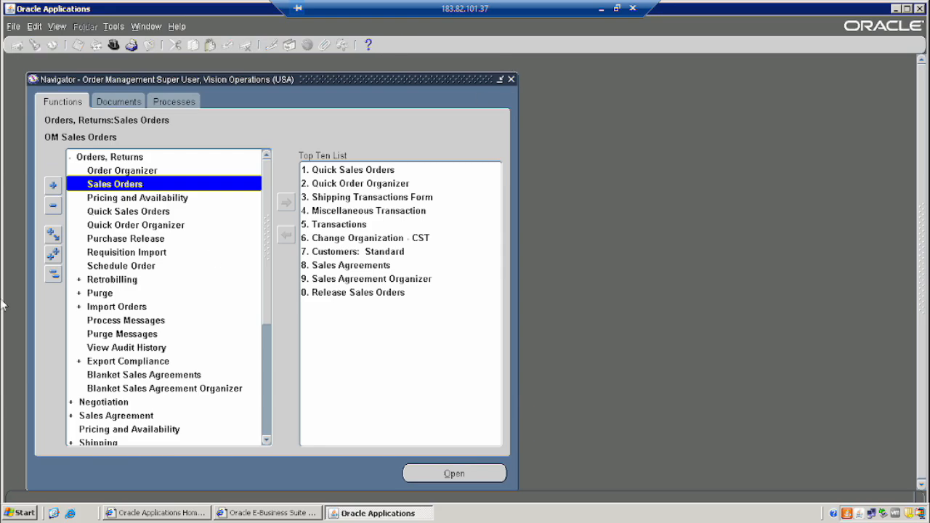
Collapse the navigator tree and open the Transactions form under Shipping
{"action": "left_click", "coordinate": [52, 273]}
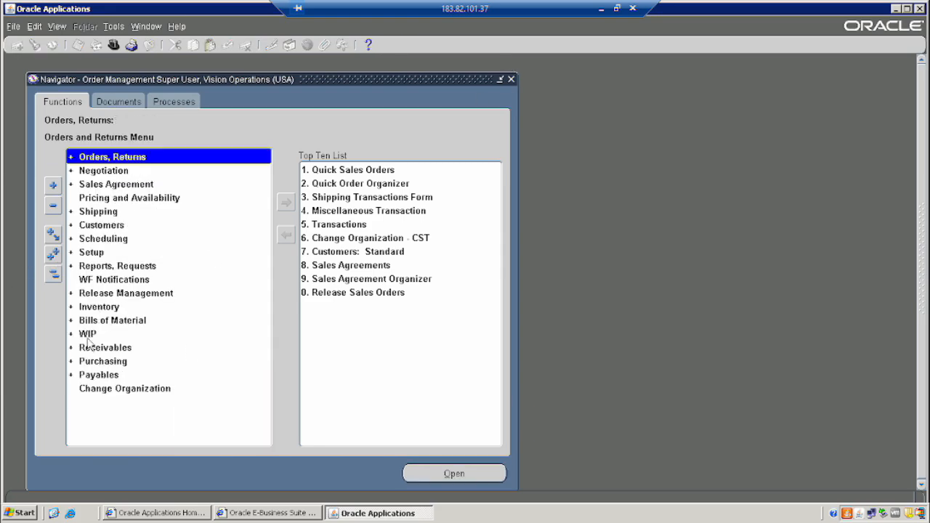
{"action": "left_click", "coordinate": [107, 215]}
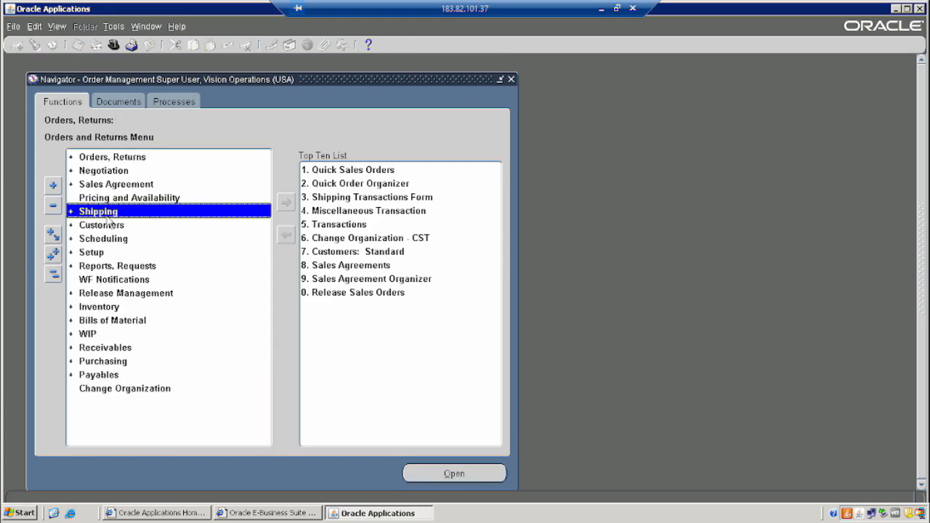
{"action": "left_click", "coordinate": [52, 185]}
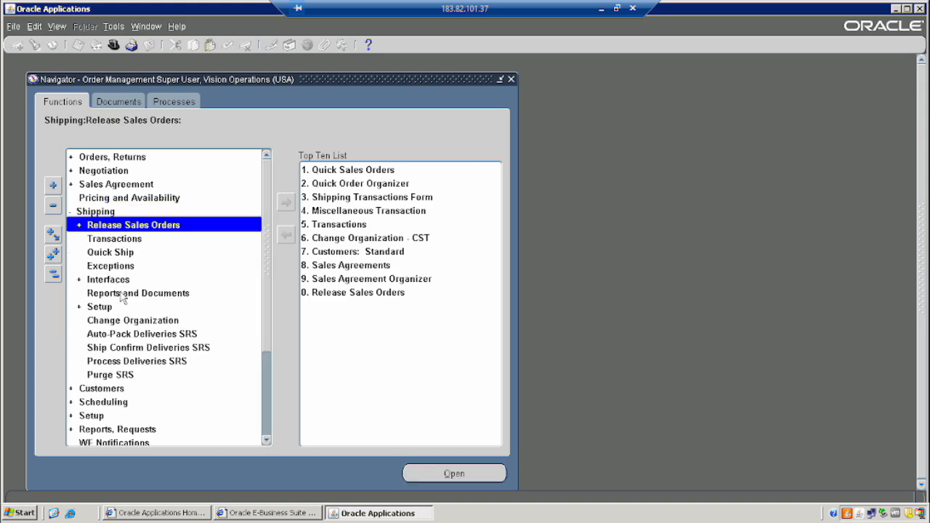
{"action": "left_click", "coordinate": [114, 242]}
{"action": "double_click", "coordinate": [114, 247]}
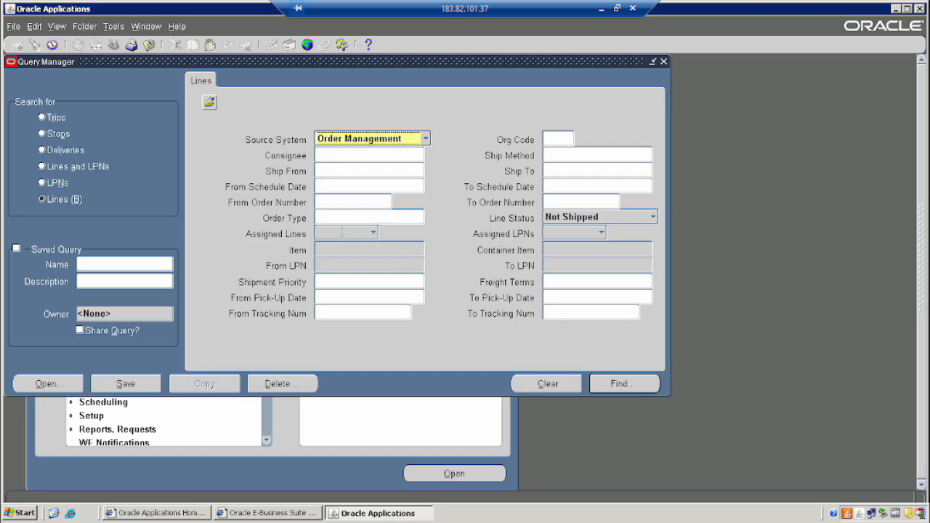
Find the unshipped Order Management lines with the booked order's number as both range limits
{"action": "left_click", "coordinate": [341, 205]}
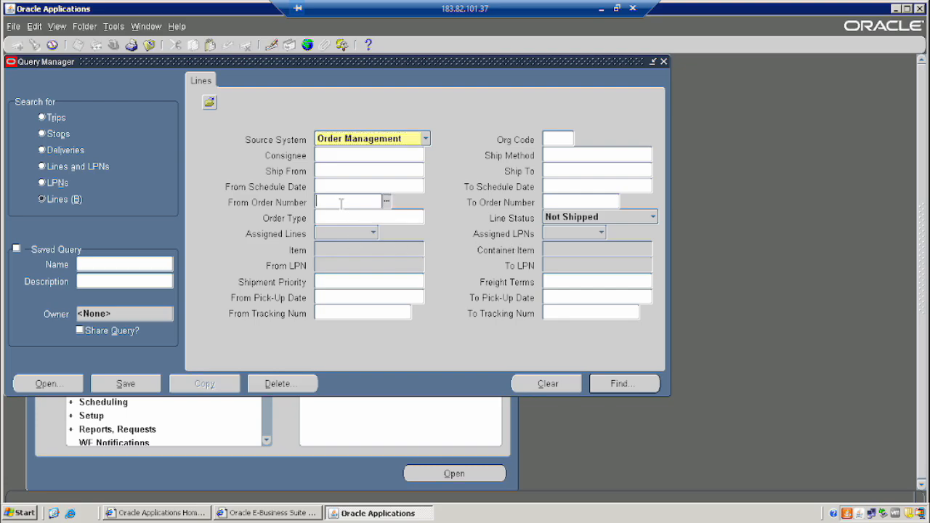
{"action": "type", "text": "70595"}
{"action": "key", "text": "Tab"}
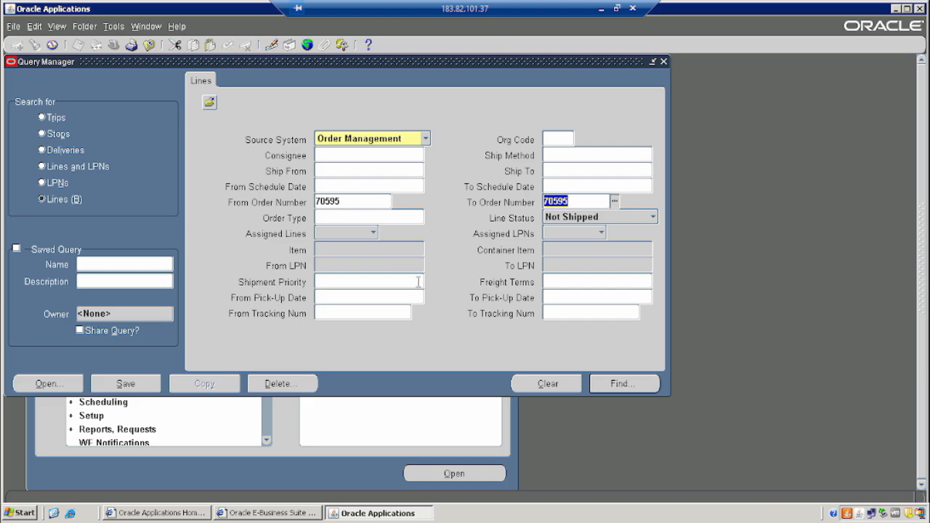
{"action": "left_click", "coordinate": [625, 381]}
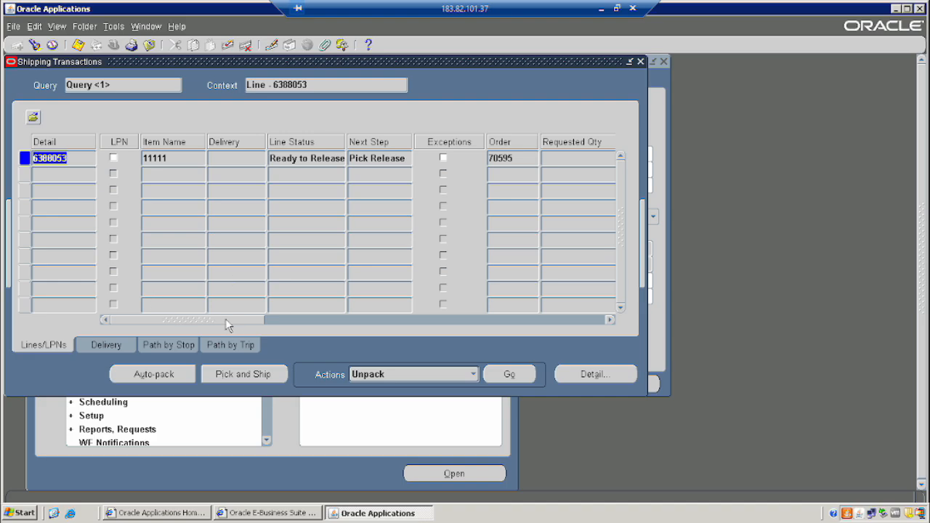
{"action": "left_click_drag", "start_coordinate": [226, 321], "coordinate": [154, 315]}
Cancel the Unpack action's caution, run Launch Pick Release for the item 11111 line, and close the Shipping Transactions form
{"action": "left_click", "coordinate": [513, 378]}
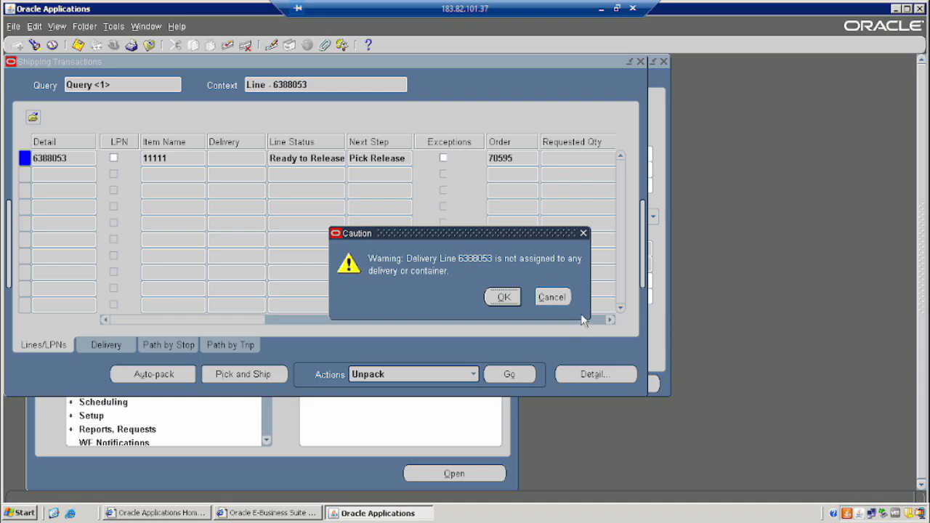
{"action": "left_click", "coordinate": [553, 300]}
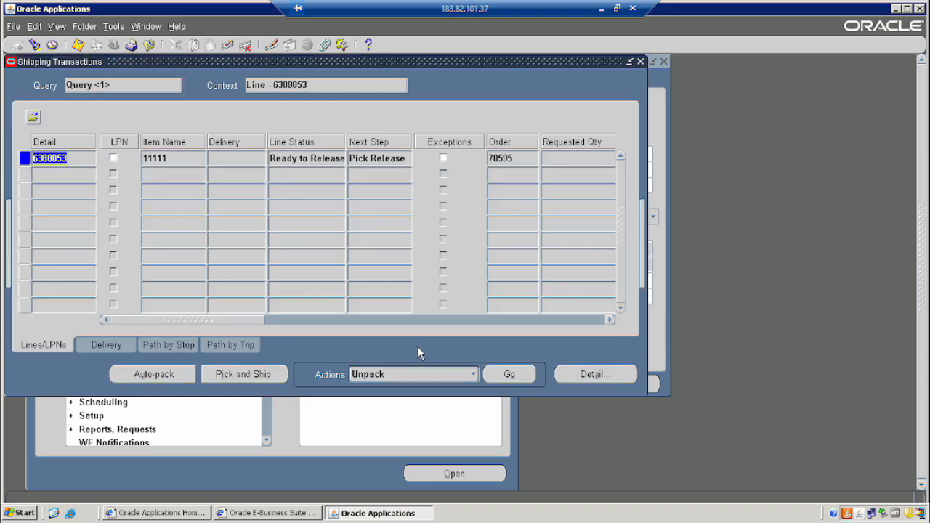
{"action": "left_click", "coordinate": [419, 379]}
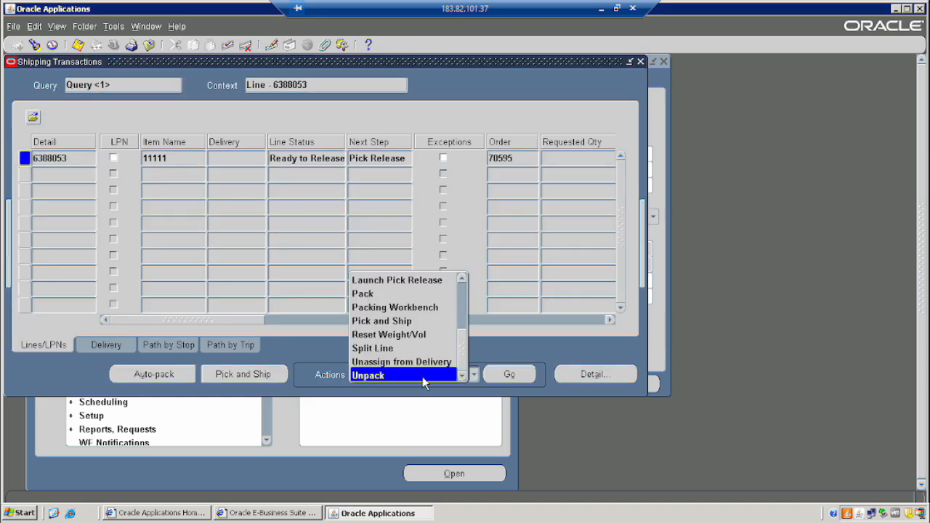
{"action": "left_click", "coordinate": [407, 280]}
{"action": "left_click", "coordinate": [509, 374]}
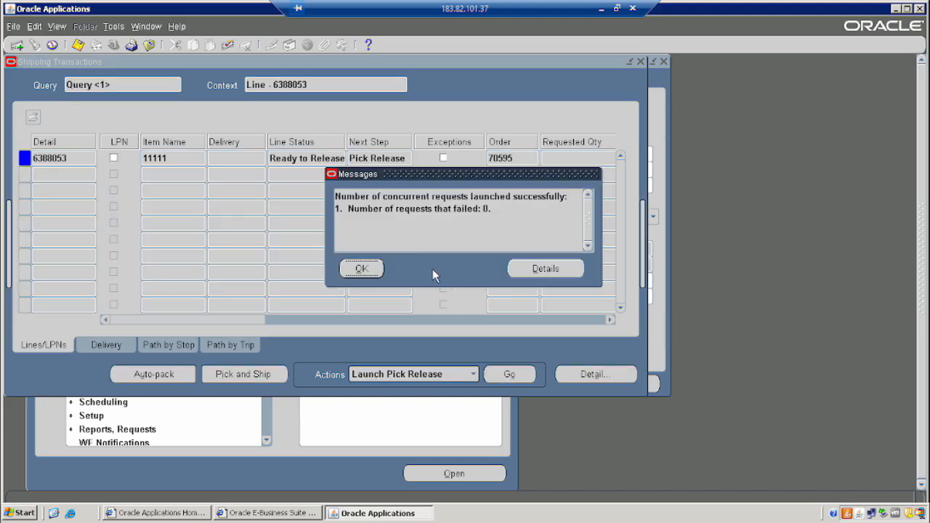
{"action": "left_click", "coordinate": [362, 270]}
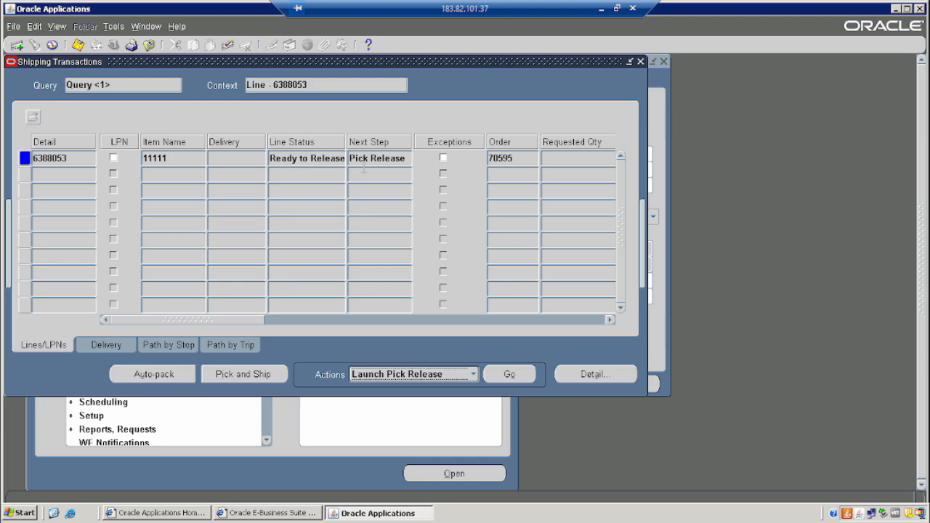
{"action": "left_click", "coordinate": [640, 62]}
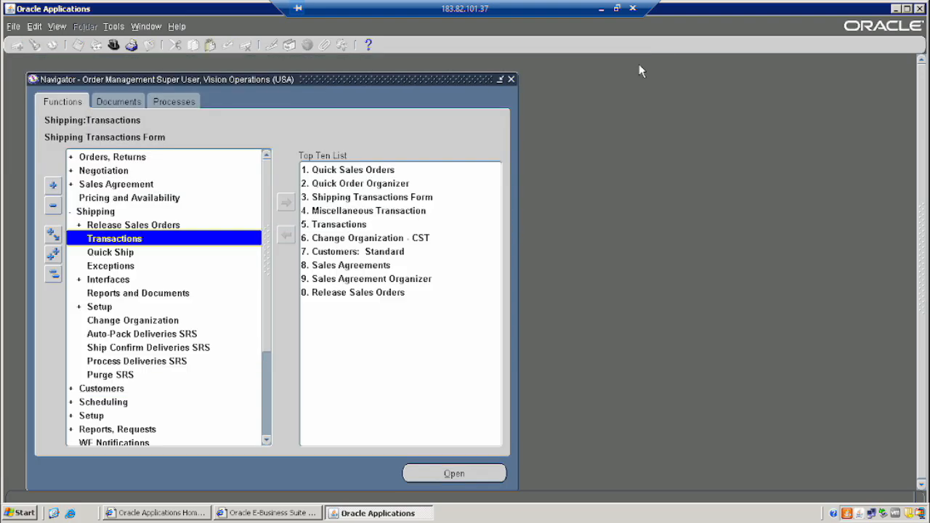
Reopen the Shipping Transactions form and find the order's lines again, entering its number as both the from and to order number
{"action": "double_click", "coordinate": [111, 241]}
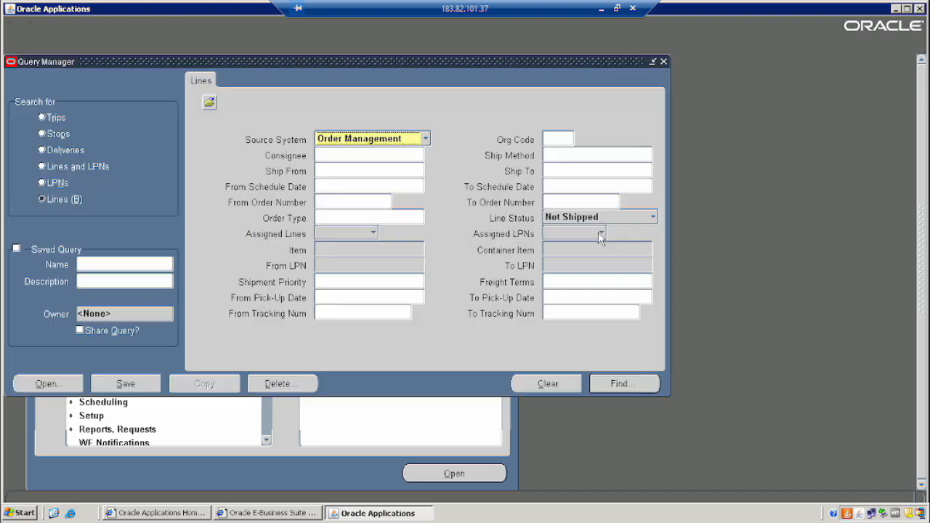
{"action": "left_click", "coordinate": [341, 206]}
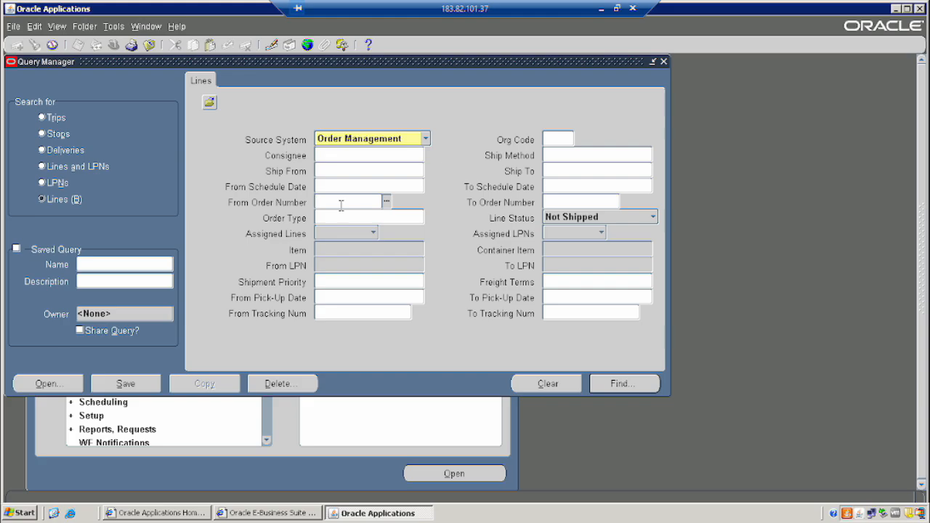
{"action": "type", "text": "70595"}
{"action": "key", "text": "Tab"}
{"action": "type", "text": "q"}
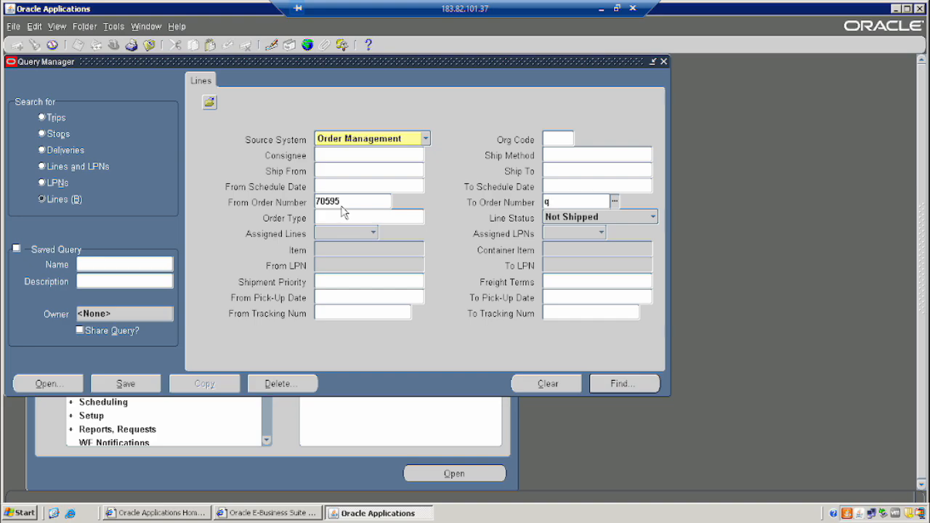
{"action": "key", "text": "BackSpace"}
{"action": "type", "text": "70595"}
{"action": "key", "text": "Tab"}
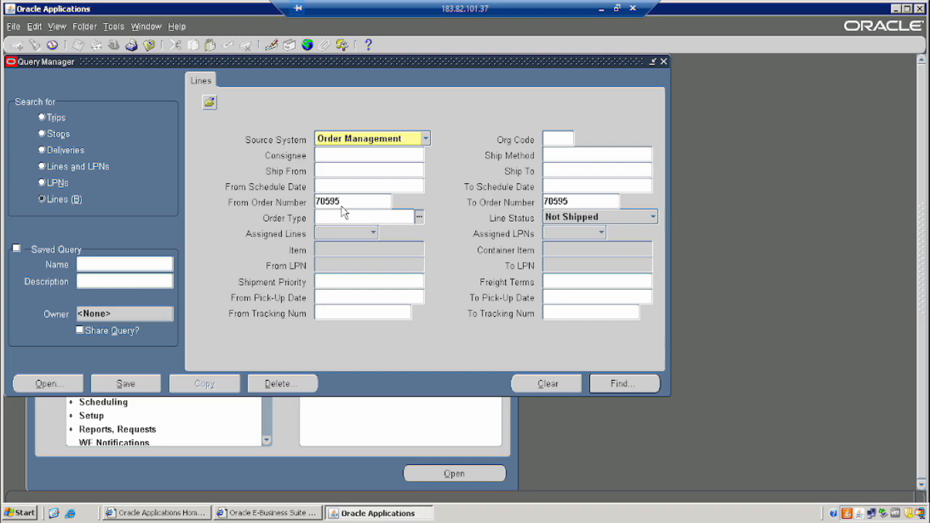
{"action": "left_click", "coordinate": [610, 383]}
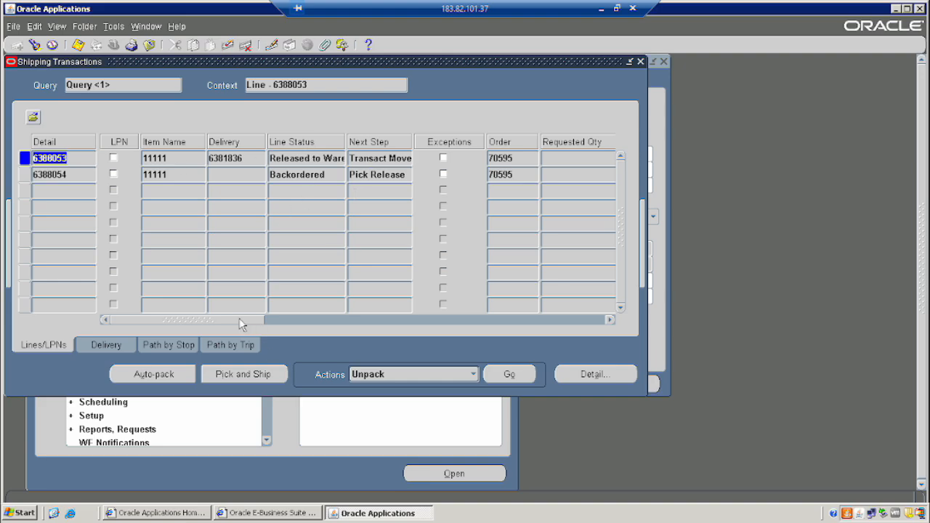
Examine the move order number and move order line number of the order's shipping lines
{"action": "left_click_drag", "start_coordinate": [242, 324], "coordinate": [537, 324]}
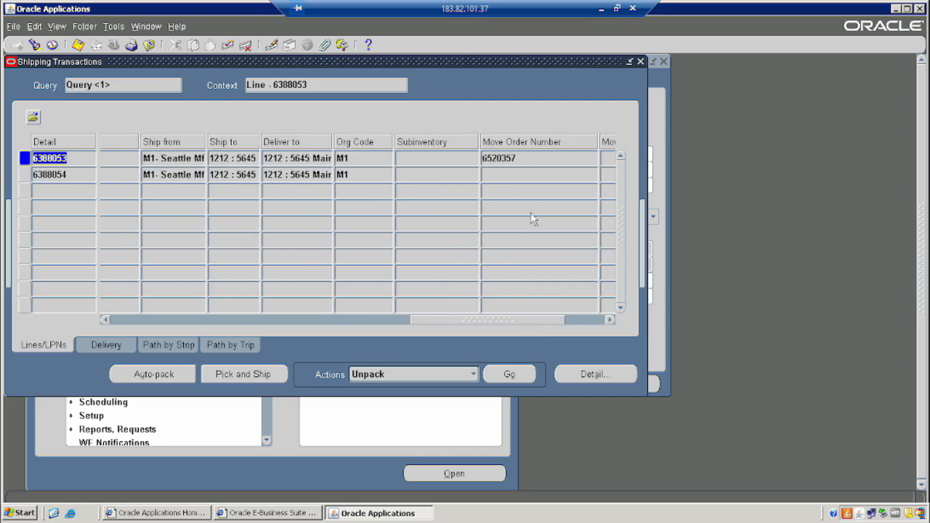
{"action": "double_click", "coordinate": [515, 164]}
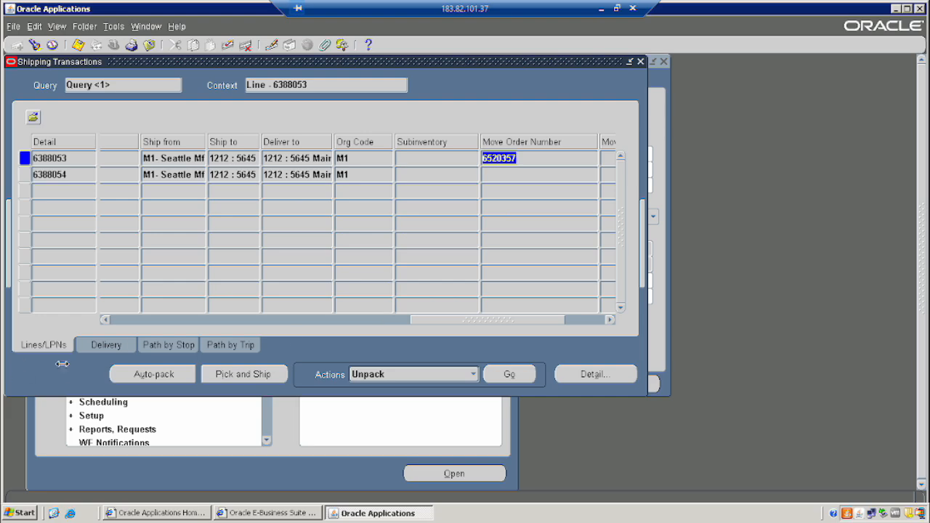
{"action": "left_click", "coordinate": [132, 320]}
{"action": "left_click", "coordinate": [131, 320]}
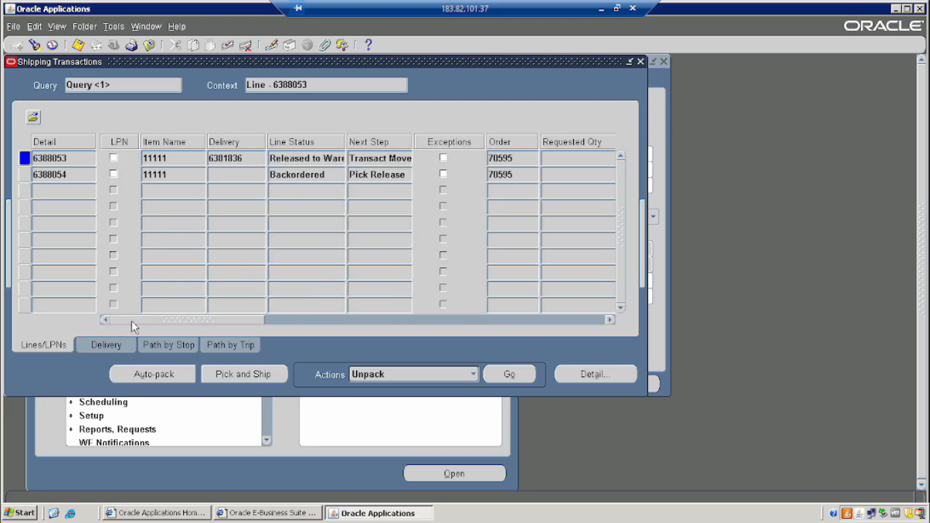
{"action": "left_click_drag", "start_coordinate": [164, 320], "coordinate": [525, 325]}
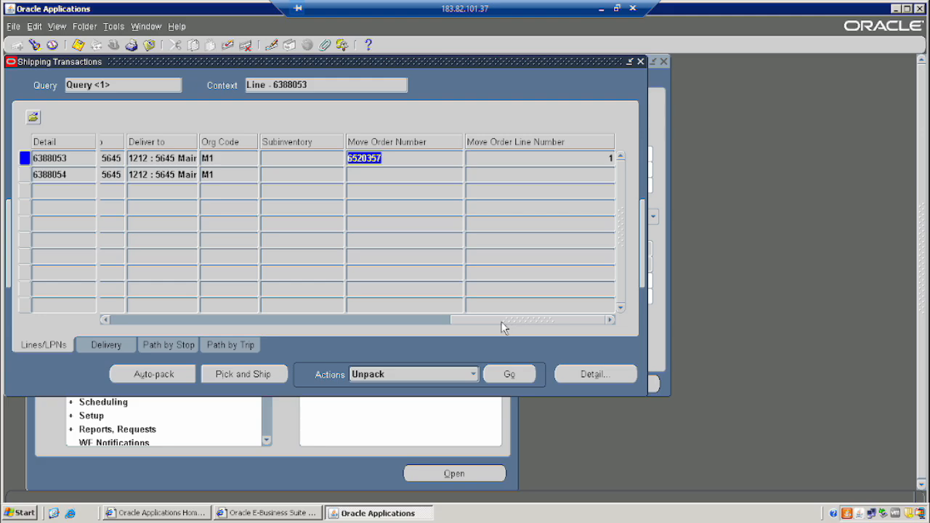
{"action": "left_click", "coordinate": [132, 319]}
{"action": "left_click", "coordinate": [133, 318]}
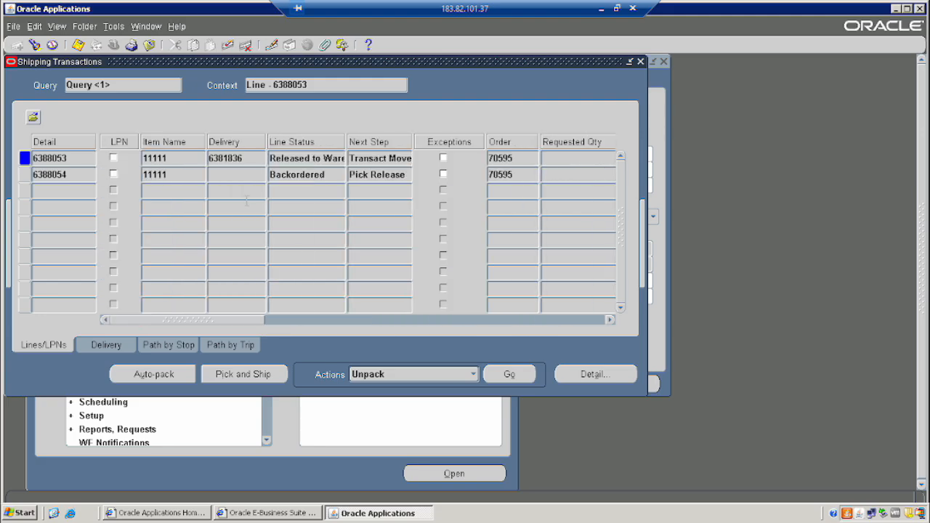
Read the first shipping line's full line status and view the delivery it is assigned to
{"action": "left_click", "coordinate": [300, 160]}
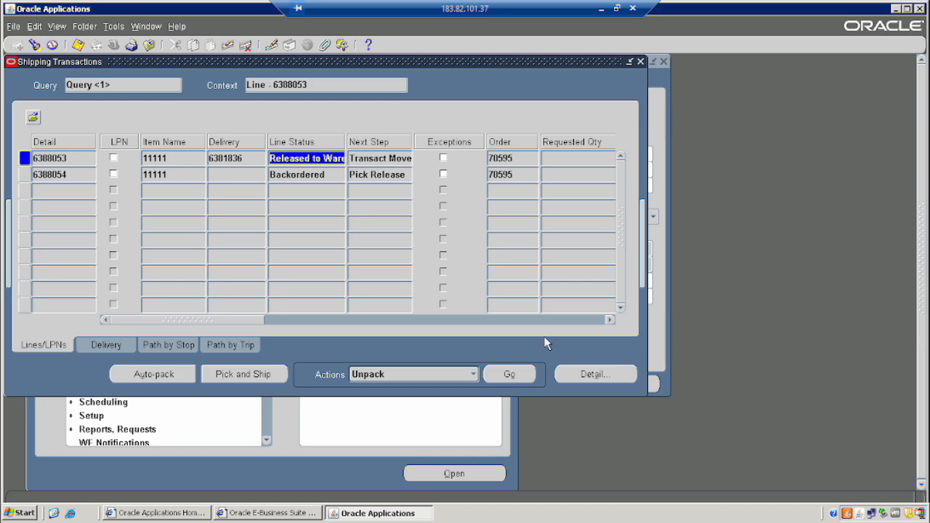
{"action": "key", "text": "End"}
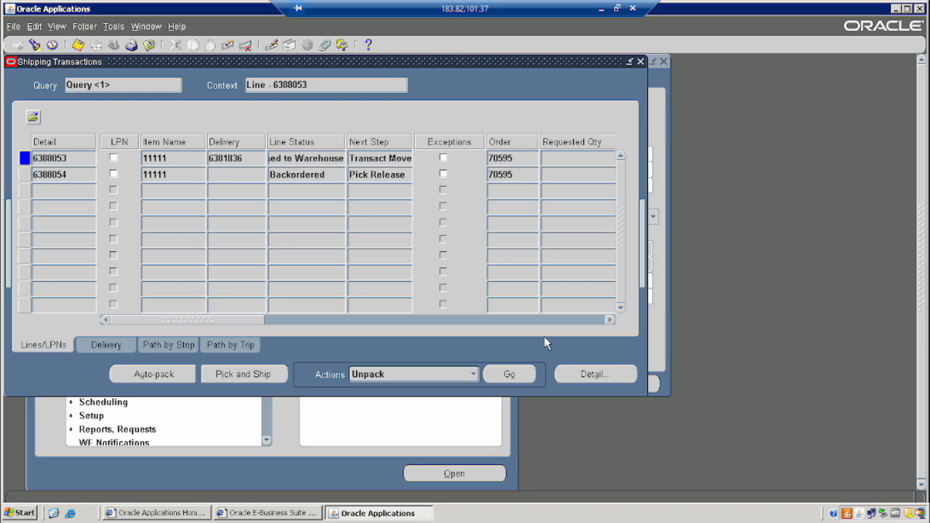
{"action": "key", "text": "Left"}
{"action": "key", "text": "Left"}
{"action": "key", "text": "Left"}
{"action": "key", "text": "Left"}
{"action": "key", "text": "Left"}
{"action": "key", "text": "Left"}
{"action": "key", "text": "Left"}
{"action": "key", "text": "Left"}
{"action": "key", "text": "Left"}
{"action": "key", "text": "Left"}
{"action": "key", "text": "Left"}
{"action": "key", "text": "Left"}
{"action": "key", "text": "Left"}
{"action": "key", "text": "Left"}
{"action": "key", "text": "Left"}
{"action": "key", "text": "Left"}
{"action": "key", "text": "Left"}
{"action": "key", "text": "Left"}
{"action": "key", "text": "Left"}
{"action": "key", "text": "Left"}
{"action": "left_click", "coordinate": [97, 345]}
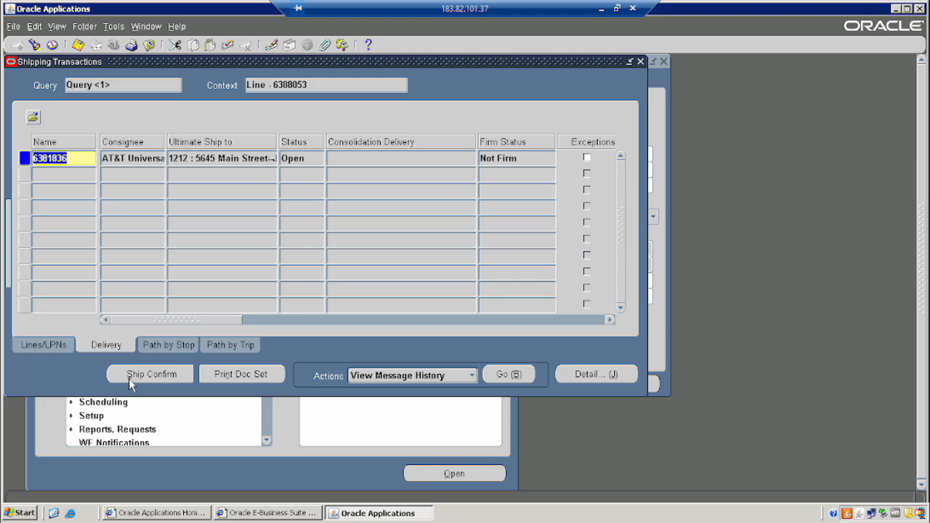
Find all of your own concurrent requests, refresh the list to check their phase and status, and close the Requests window
{"action": "left_click", "coordinate": [56, 27]}
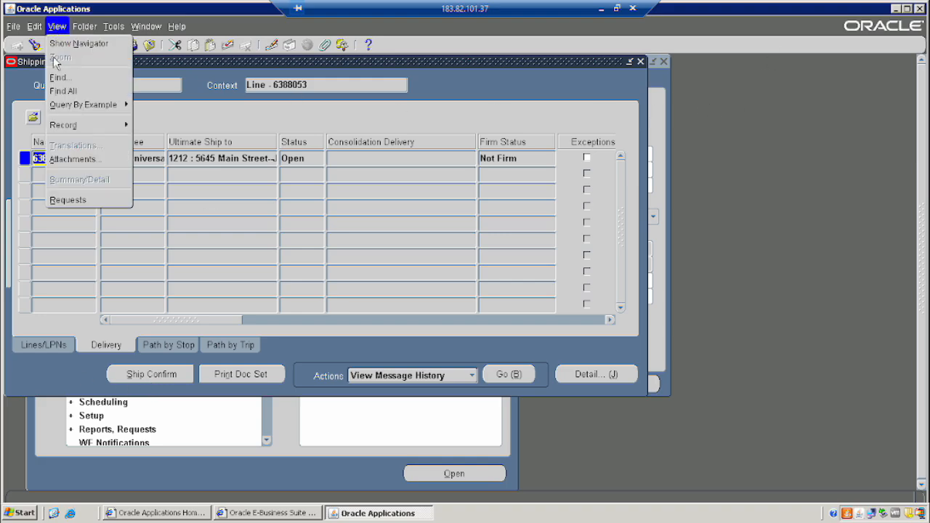
{"action": "left_click", "coordinate": [95, 204]}
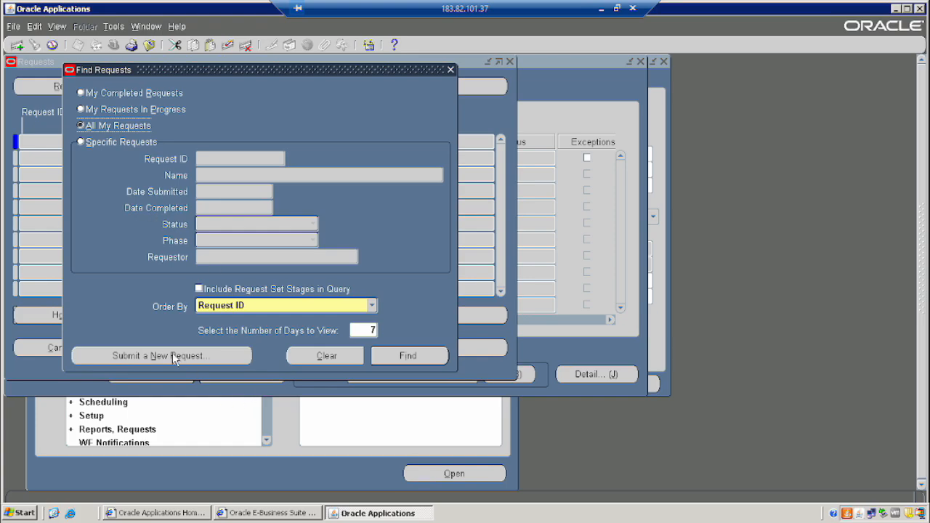
{"action": "left_click", "coordinate": [408, 356]}
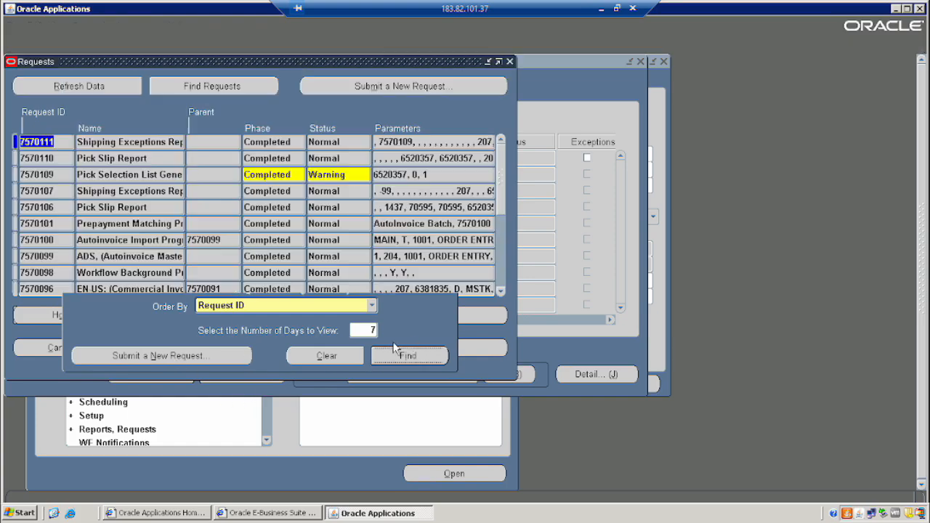
{"action": "left_click", "coordinate": [107, 84]}
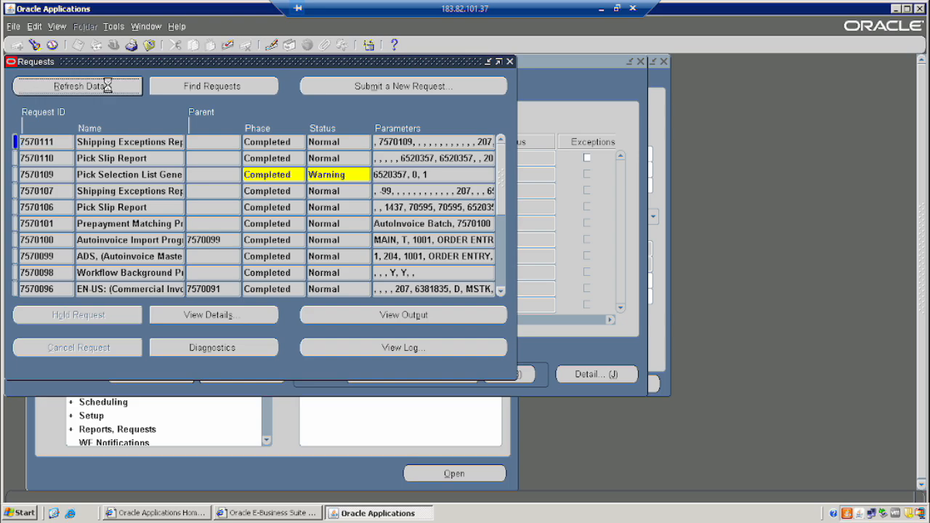
{"action": "left_click", "coordinate": [509, 61]}
Close and reopen the Shipping Transactions form, and query the order's unshipped lines with its number as both range limits
{"action": "left_click", "coordinate": [640, 64]}
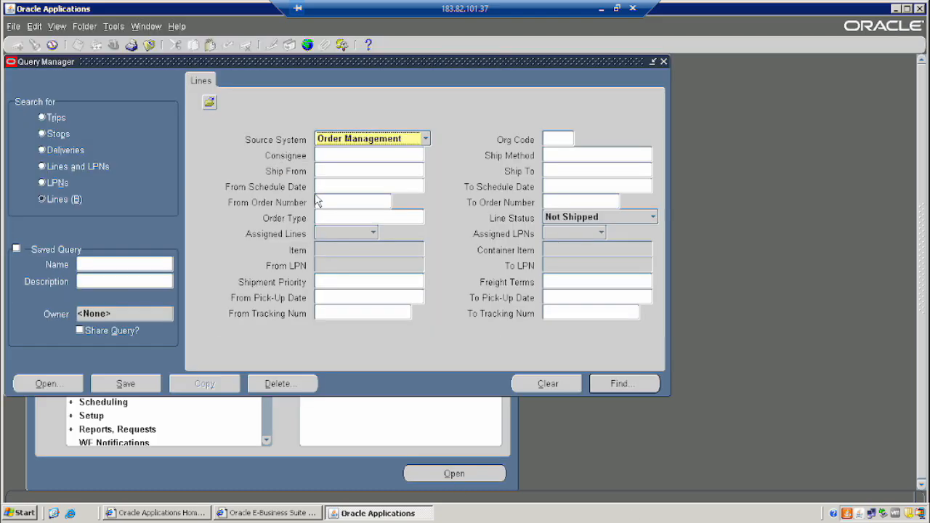
{"action": "left_click", "coordinate": [320, 201]}
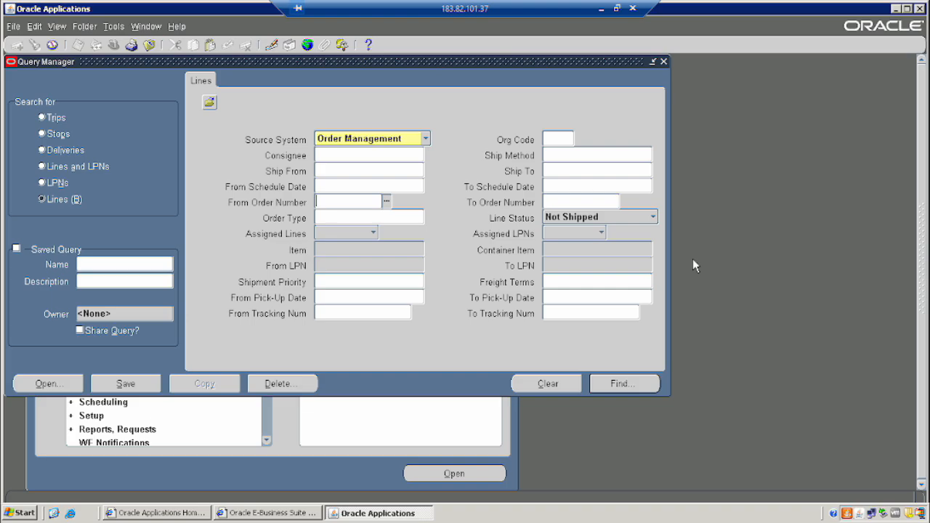
{"action": "type", "text": "70595"}
{"action": "key", "text": "Tab"}
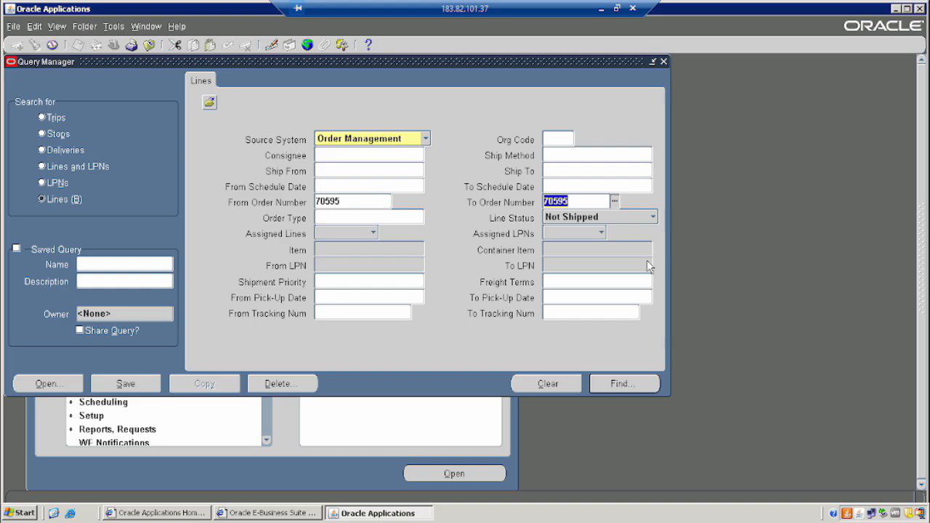
{"action": "left_click", "coordinate": [624, 385]}
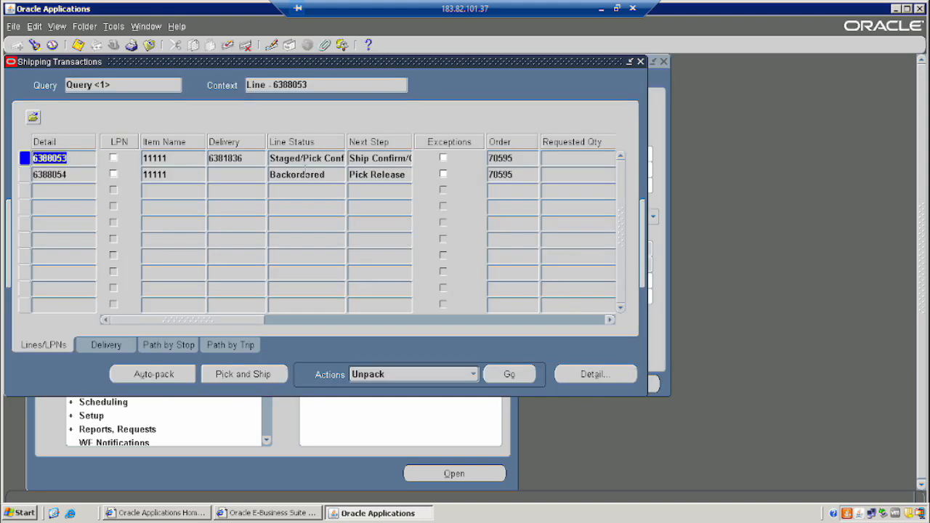
Check the first shipping line's full line status and its next step
{"action": "double_click", "coordinate": [303, 161]}
{"action": "left_click", "coordinate": [362, 159]}
{"action": "double_click", "coordinate": [361, 160]}
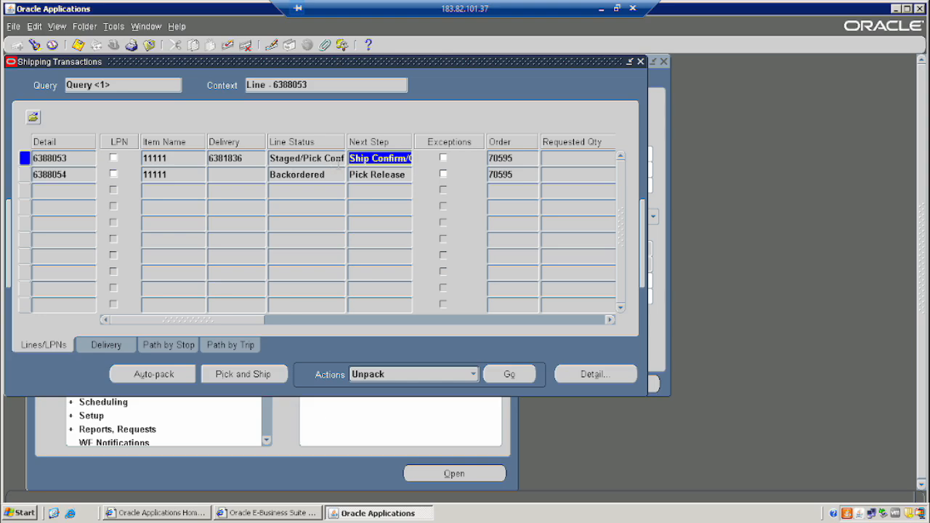
{"action": "left_click", "coordinate": [339, 162]}
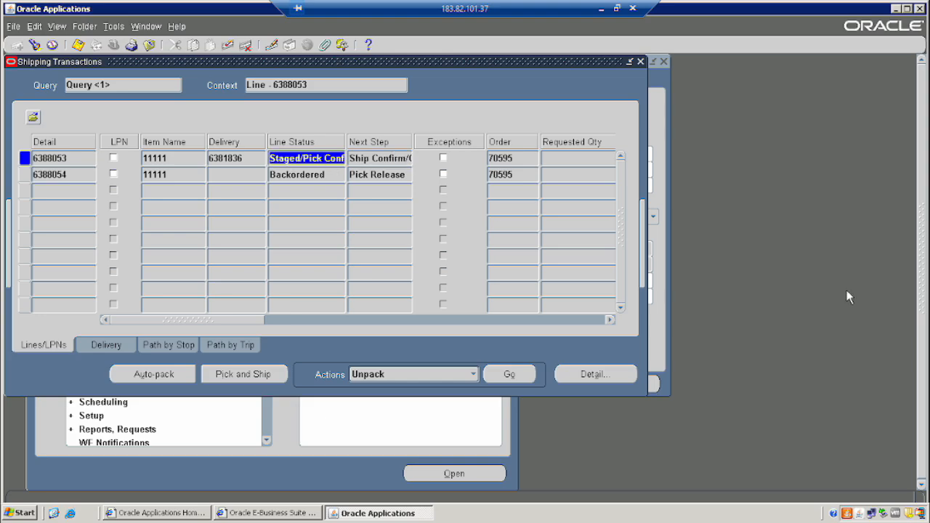
{"action": "key", "text": "End"}
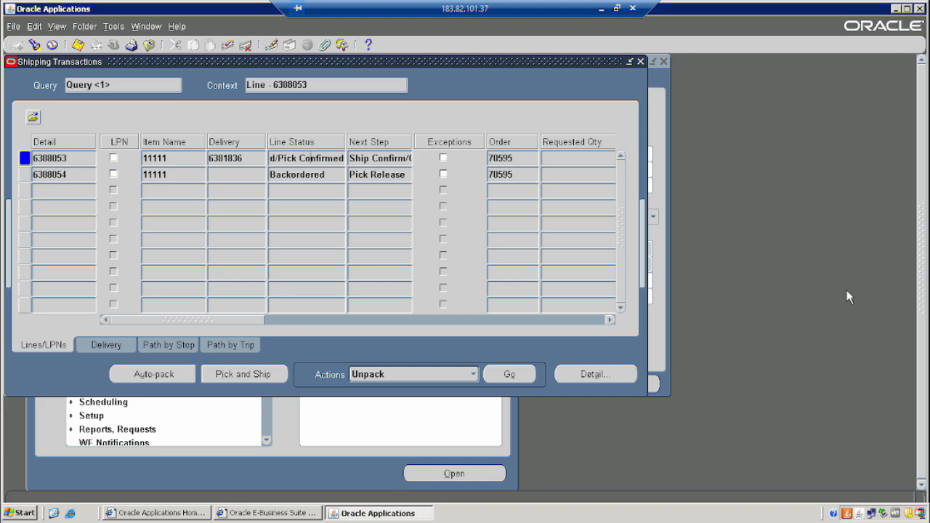
{"action": "key", "text": "Home"}
Ship confirm the line's delivery with the Auto Ship rule, Ship Entered Quantities, ship method DHL and the Ship Confirm Documents set
{"action": "left_click", "coordinate": [106, 343]}
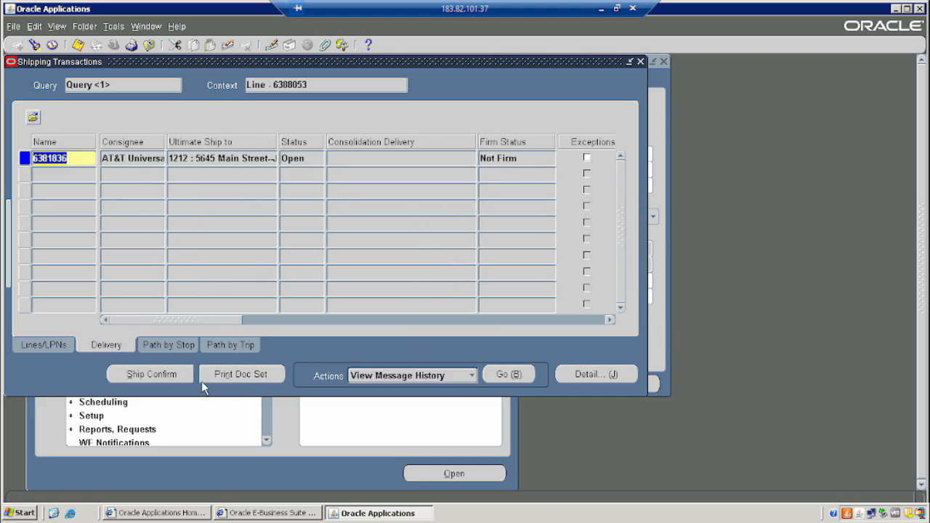
{"action": "left_click", "coordinate": [166, 380]}
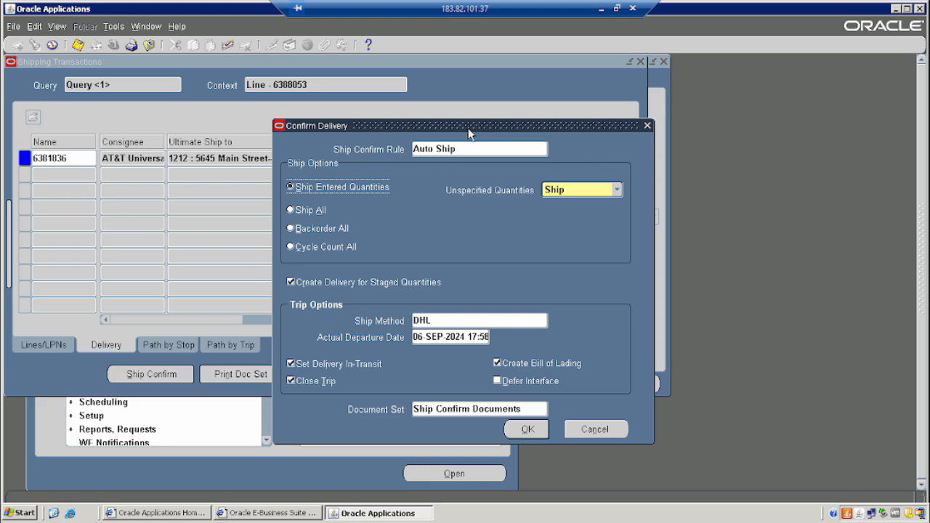
{"action": "left_click_drag", "start_coordinate": [467, 125], "coordinate": [438, 85]}
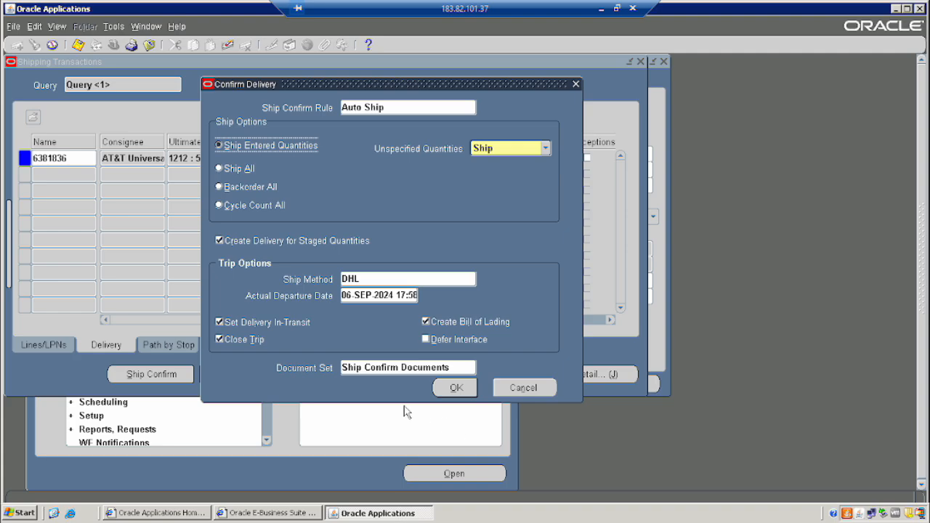
{"action": "left_click", "coordinate": [457, 388]}
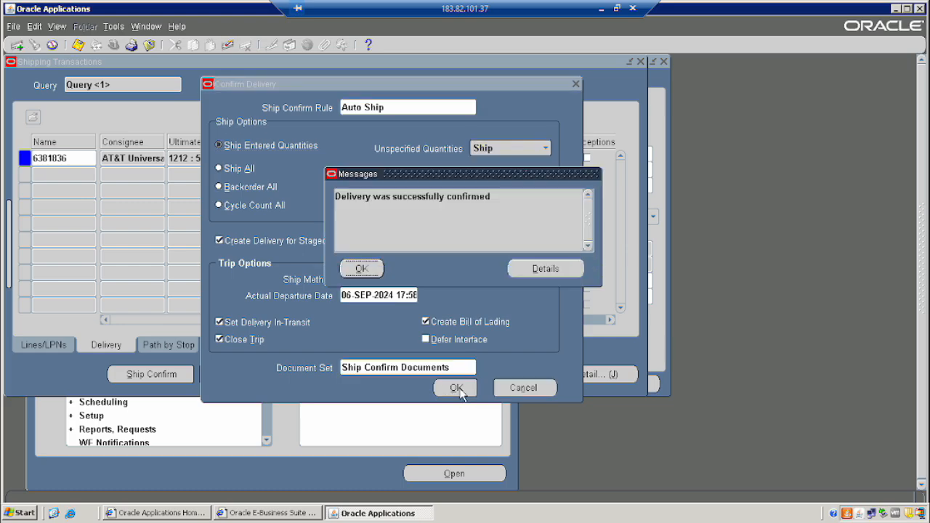
{"action": "left_click", "coordinate": [362, 269]}
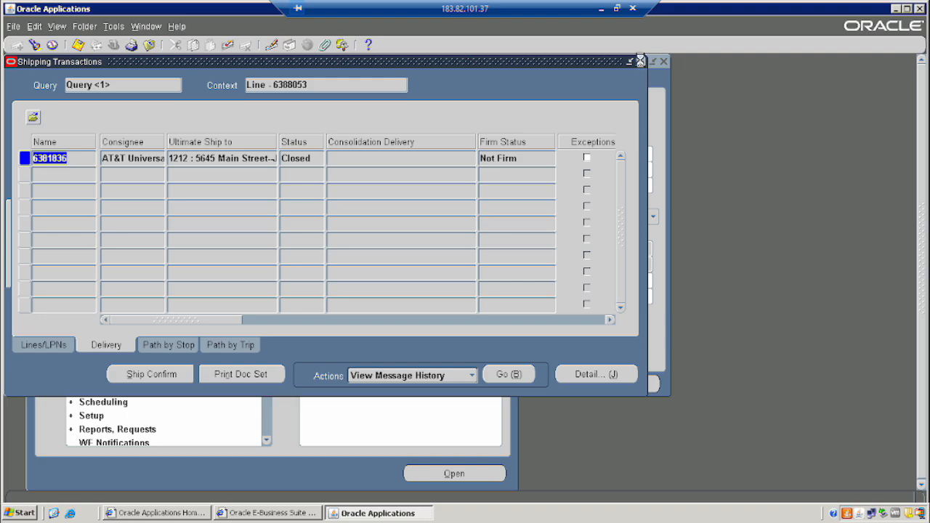
Close the Shipping Transactions form, collapse the navigator tree and open the Sales Orders form under Orders, Returns
{"action": "left_click", "coordinate": [639, 63]}
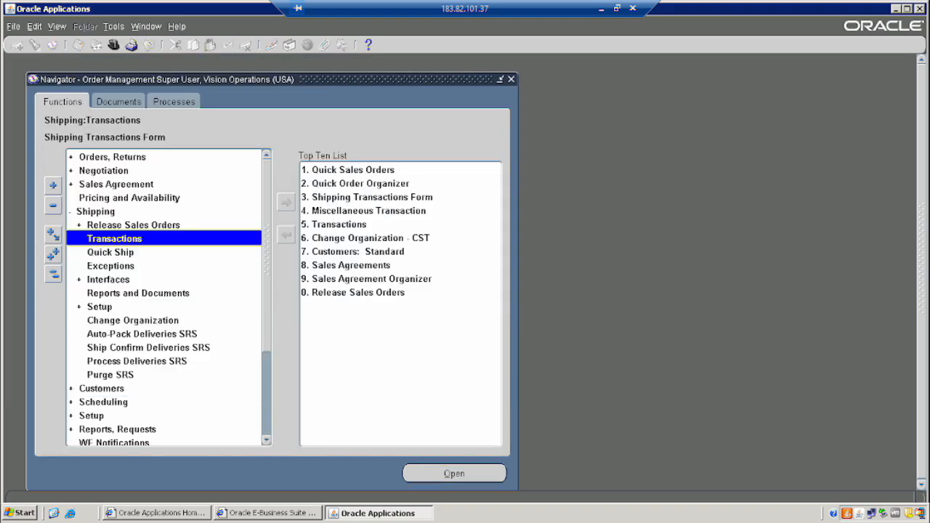
{"action": "left_click", "coordinate": [54, 274]}
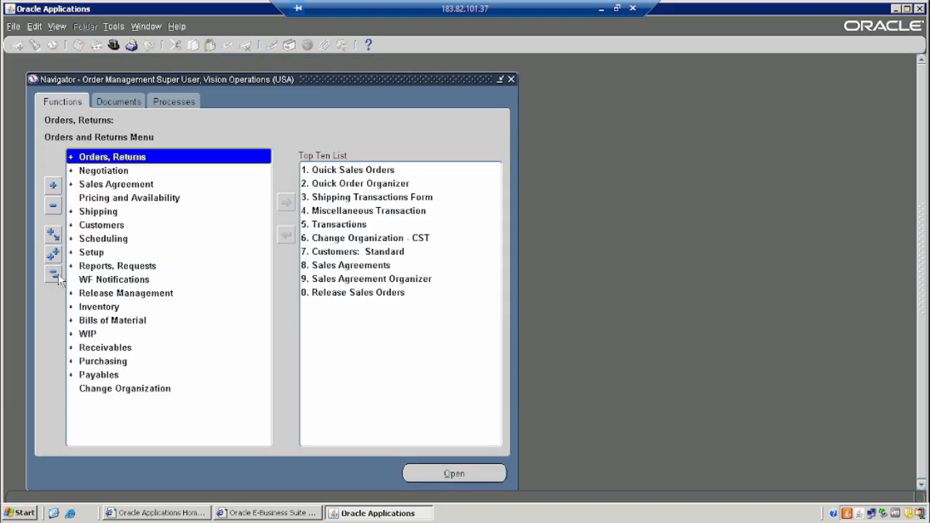
{"action": "left_click", "coordinate": [53, 187]}
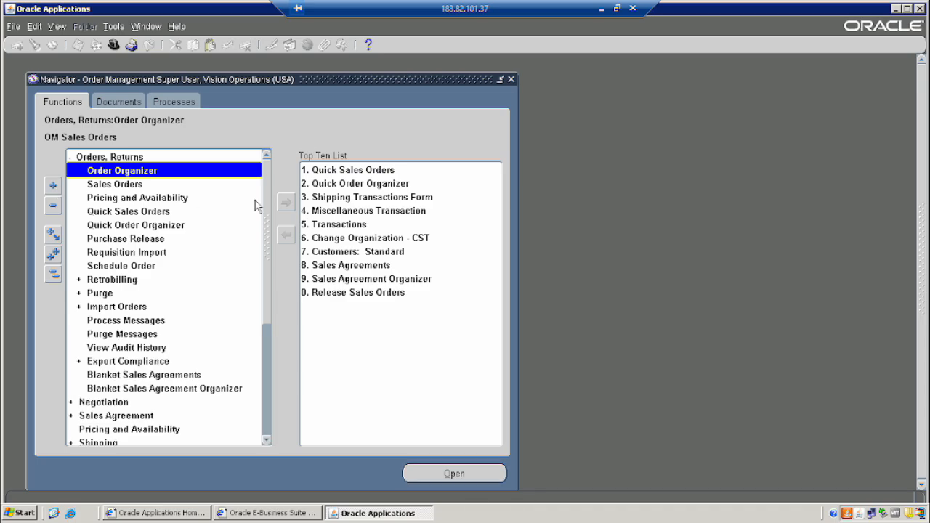
{"action": "double_click", "coordinate": [113, 186]}
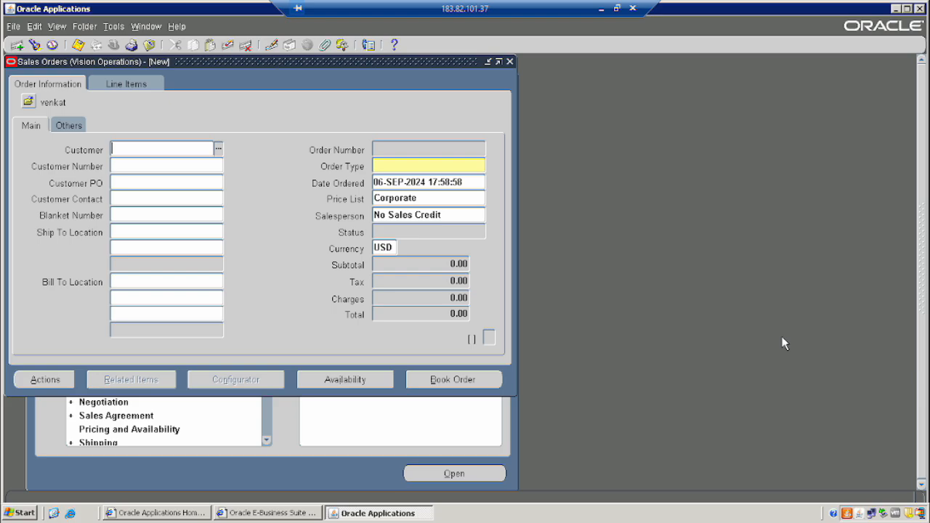
Query the Sales Orders form for the booked order by its order number
{"action": "key", "text": "F11"}
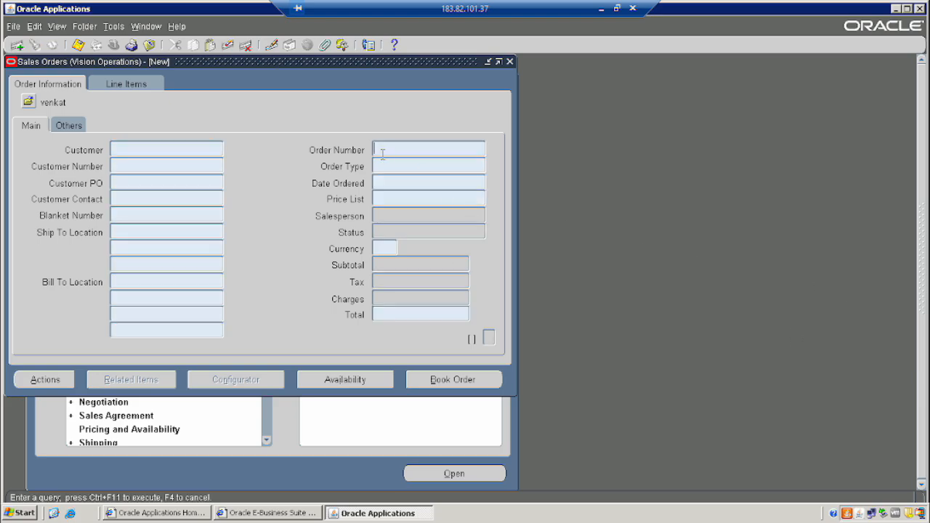
{"action": "type", "text": "70595"}
{"action": "left_click", "coordinate": [56, 26]}
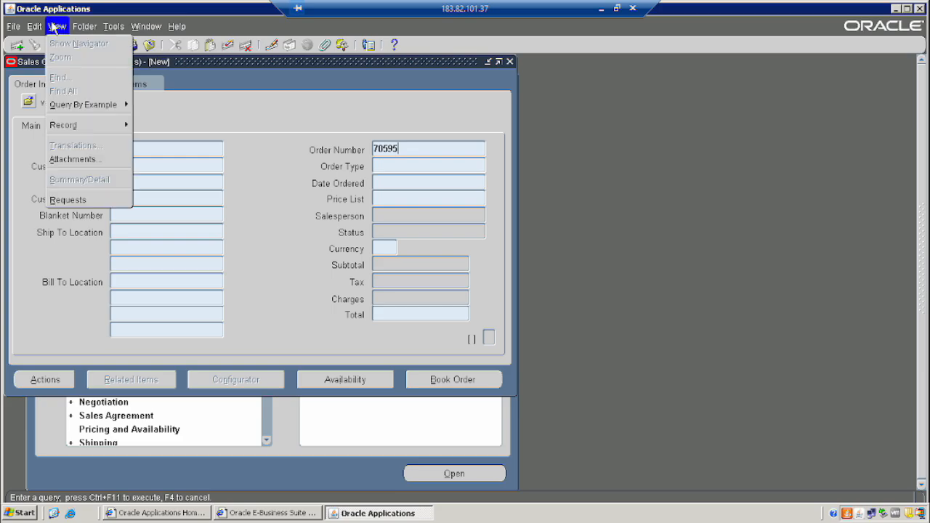
{"action": "mouse_move", "coordinate": [93, 106]}
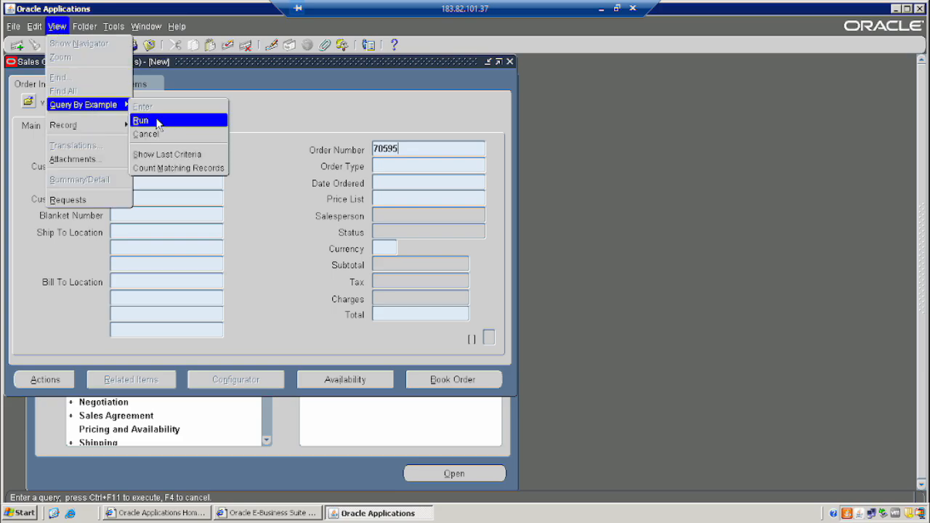
{"action": "left_click", "coordinate": [141, 120]}
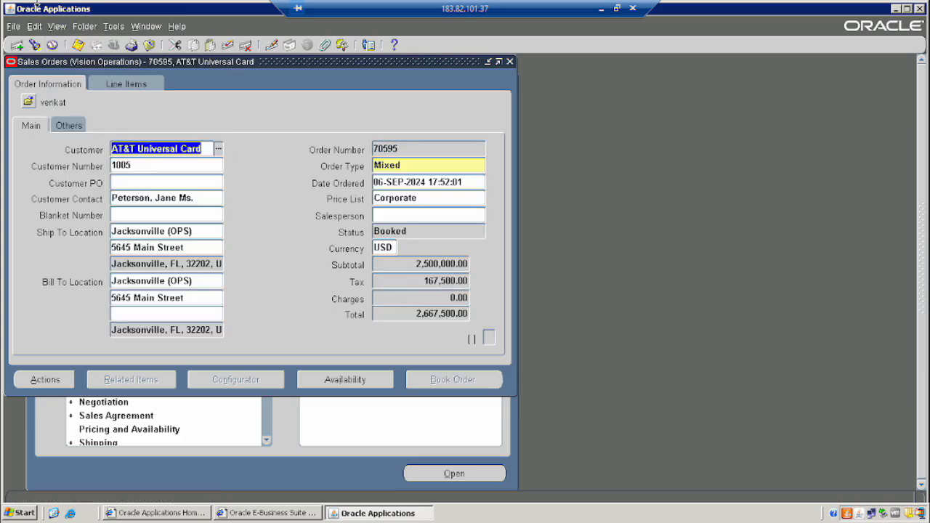
Check the status of both item 11111 lines in the order's line items
{"action": "left_click", "coordinate": [127, 85]}
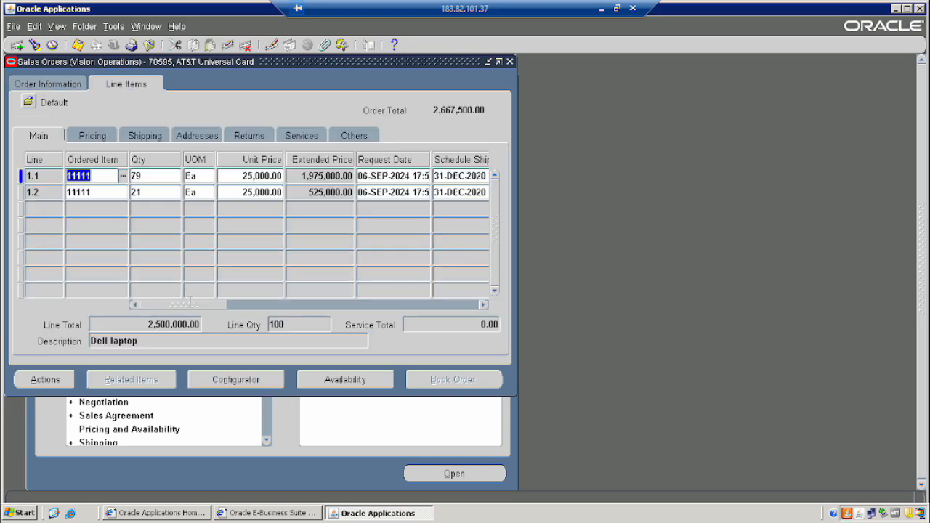
{"action": "left_click_drag", "start_coordinate": [197, 306], "coordinate": [235, 306]}
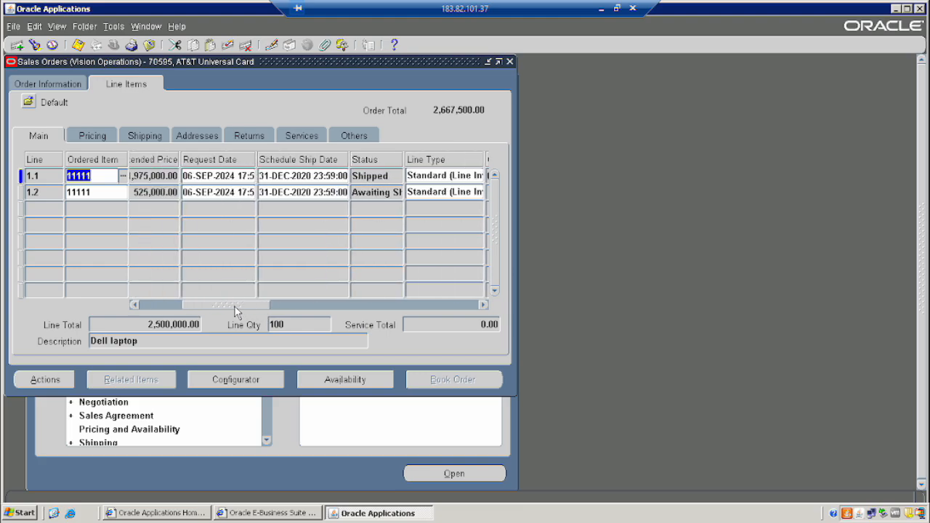
{"action": "left_click", "coordinate": [377, 191]}
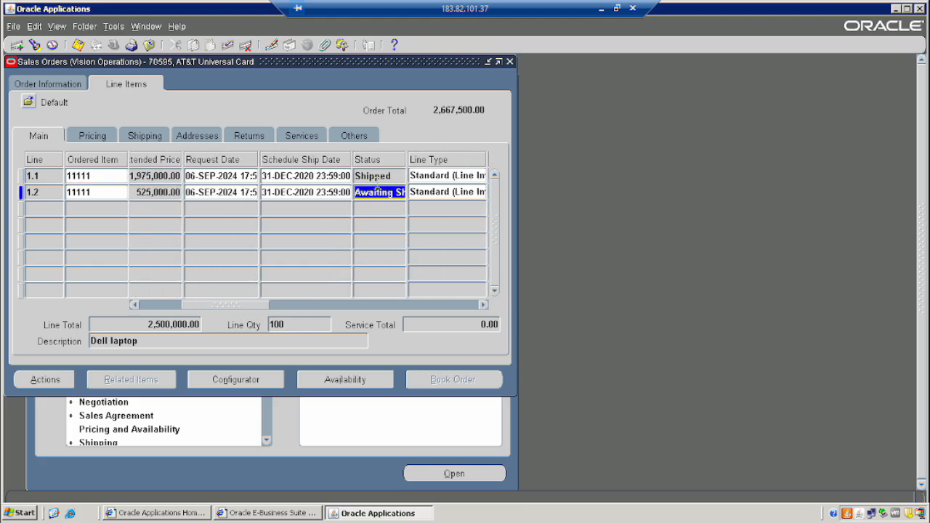
Check the ordered quantities of both item 11111 lines and close the Sales Orders form
{"action": "left_click", "coordinate": [376, 176]}
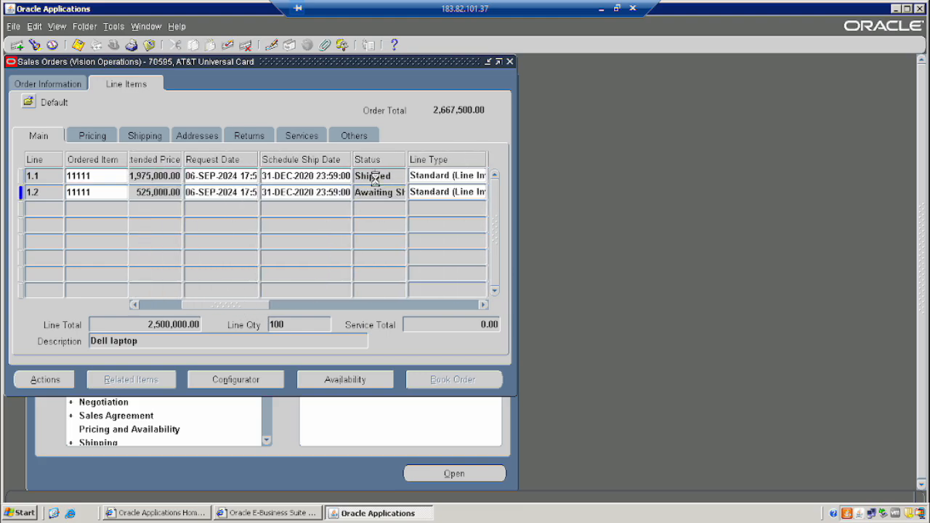
{"action": "left_click", "coordinate": [162, 305]}
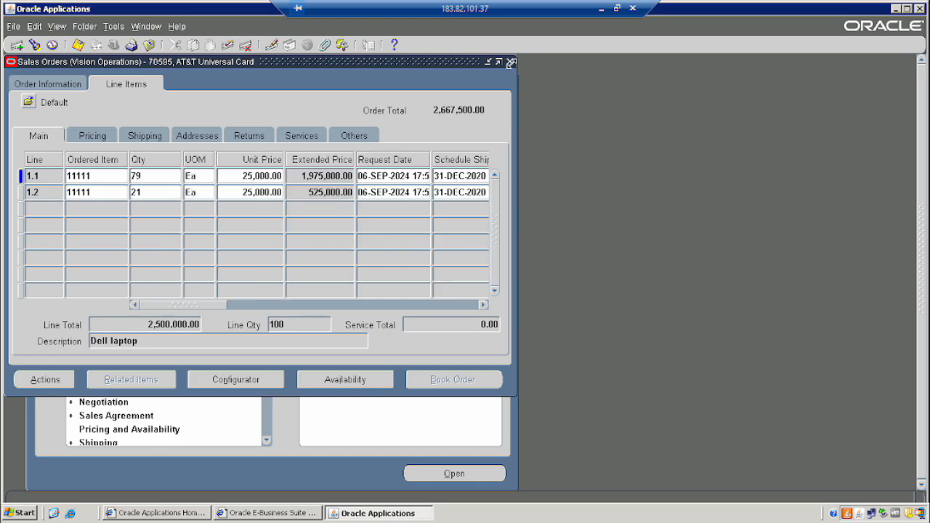
{"action": "left_click", "coordinate": [510, 61]}
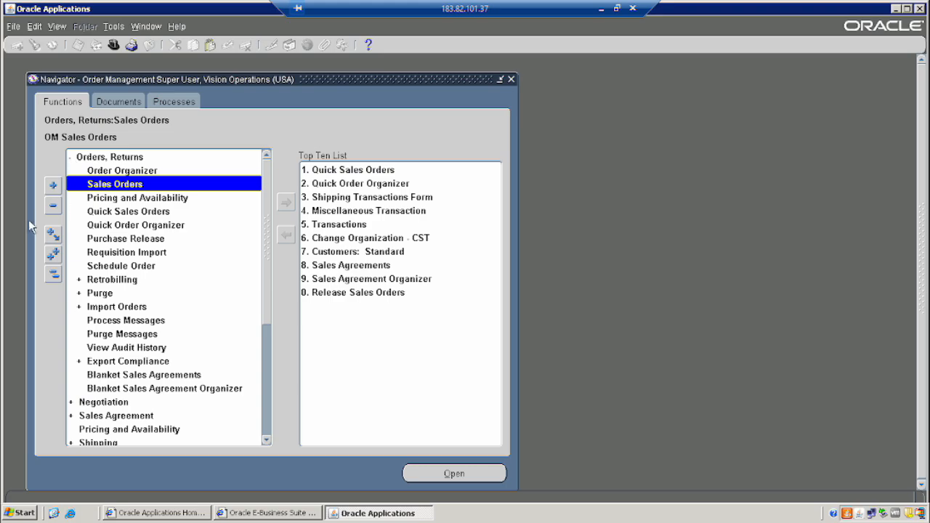
Collapse the navigator tree and open the Transactions form under Shipping
{"action": "left_click", "coordinate": [53, 274]}
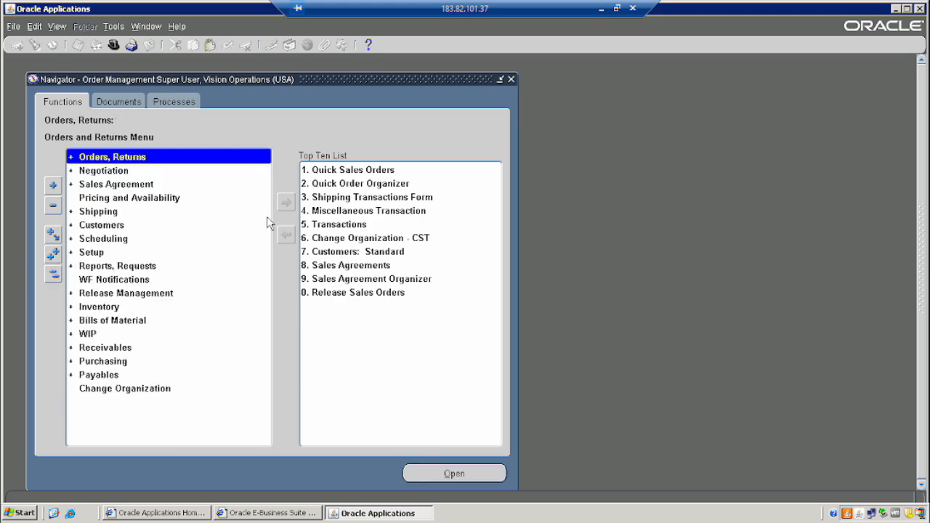
{"action": "left_click", "coordinate": [100, 214]}
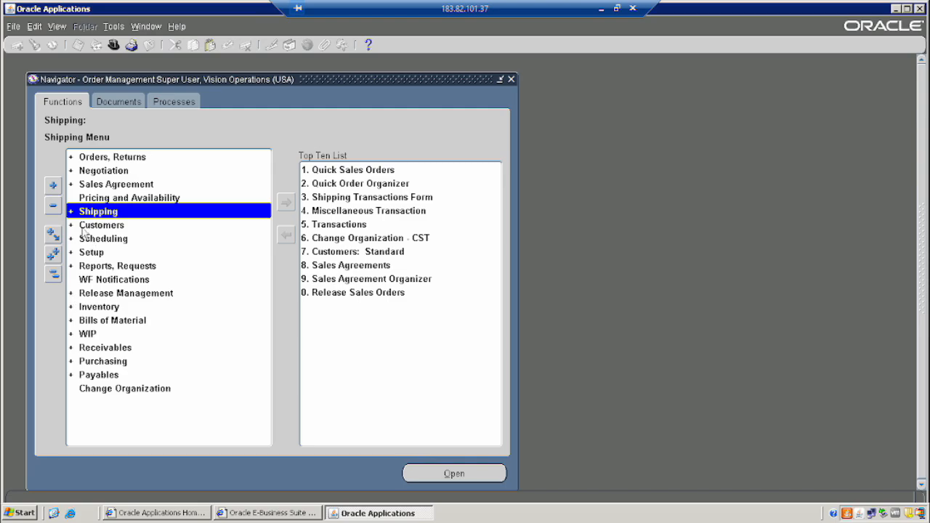
{"action": "left_click", "coordinate": [52, 186]}
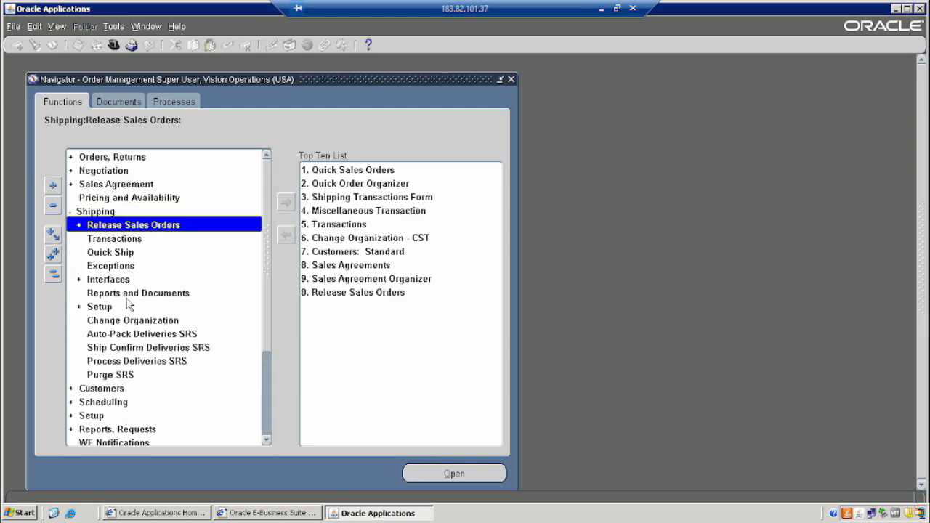
{"action": "double_click", "coordinate": [110, 240]}
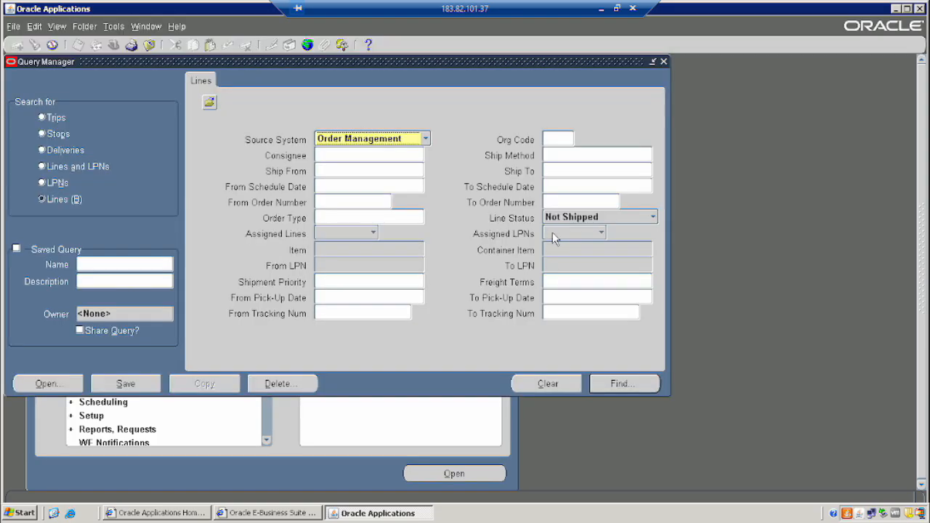
Find the order's unshipped lines in the Query Manager by entering its order number
{"action": "left_click", "coordinate": [342, 205]}
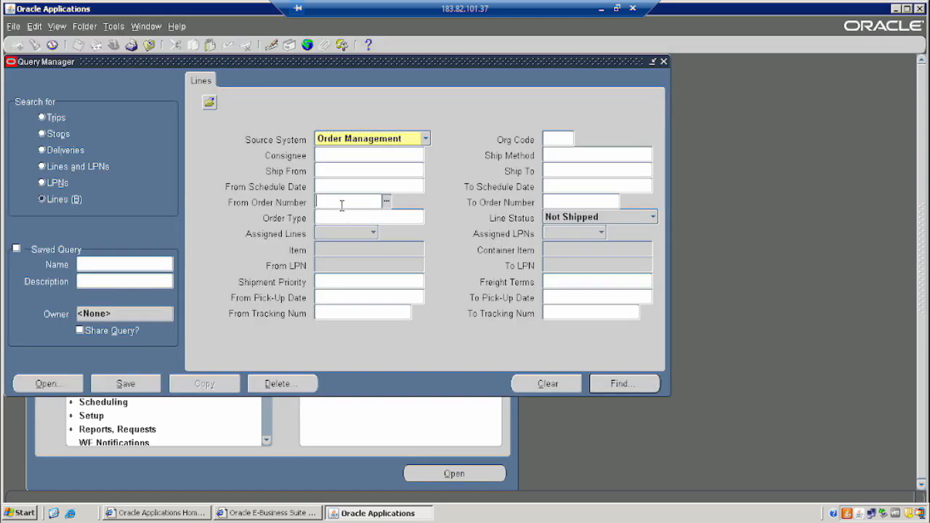
{"action": "type", "text": "70595"}
{"action": "key", "text": "Tab"}
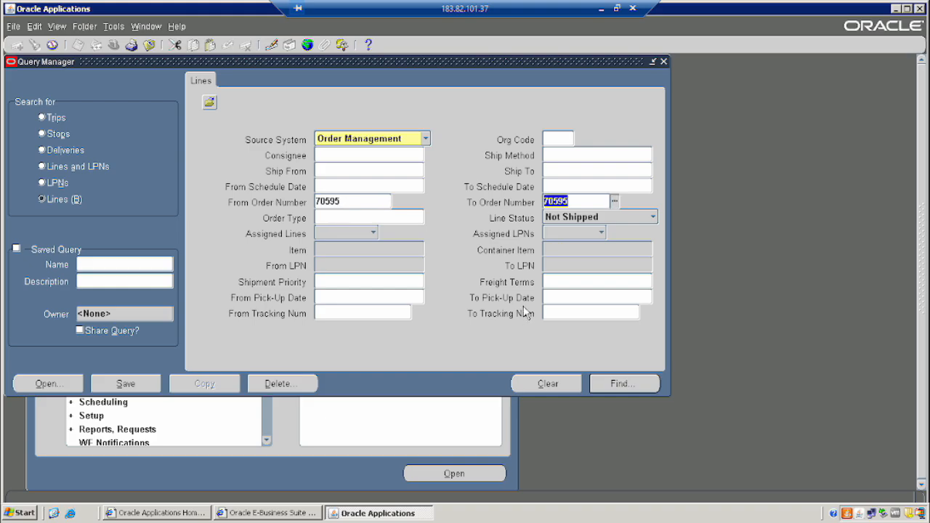
{"action": "left_click", "coordinate": [618, 384]}
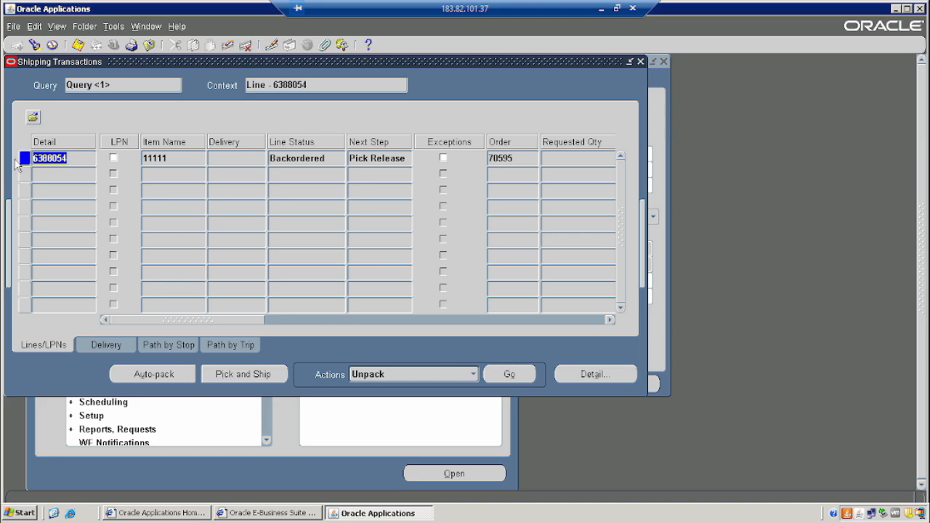
Launch Pick Release for the backordered item 11111 line and acknowledge the request message
{"action": "left_click", "coordinate": [441, 375]}
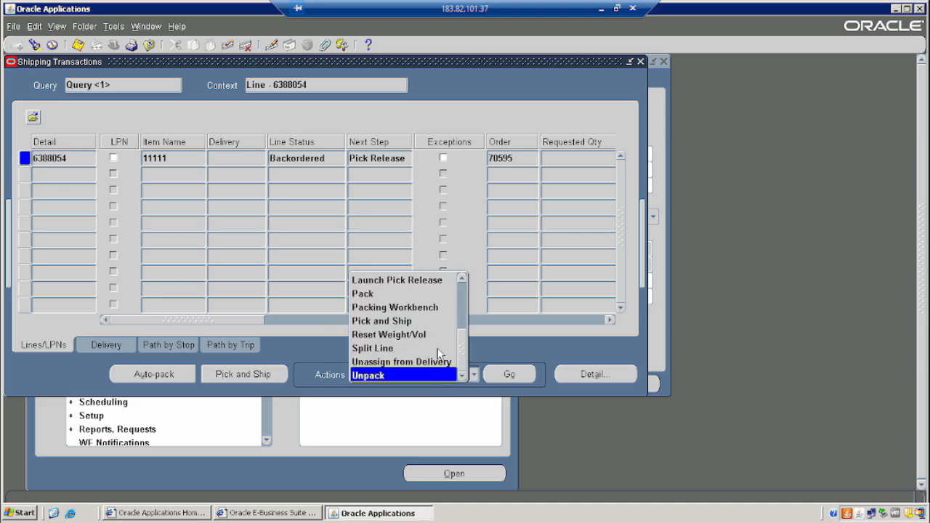
{"action": "left_click", "coordinate": [391, 282]}
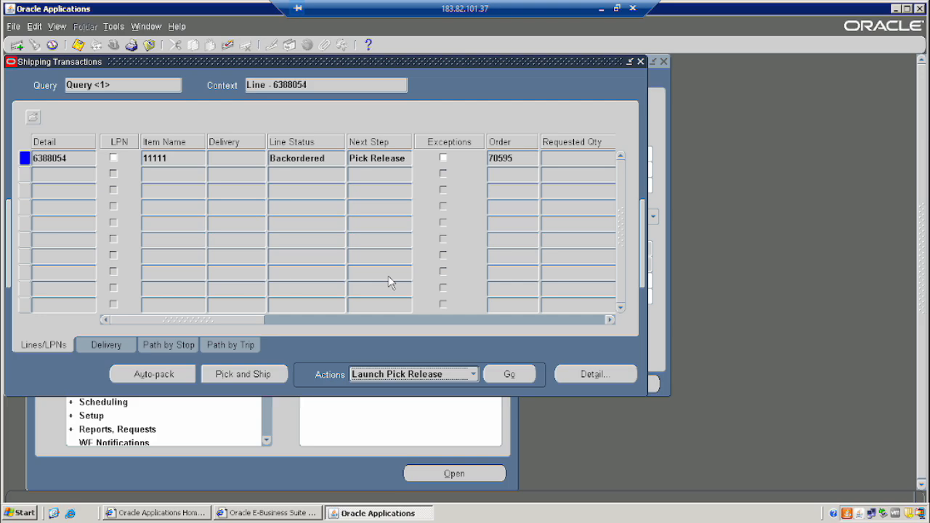
{"action": "left_click", "coordinate": [504, 375]}
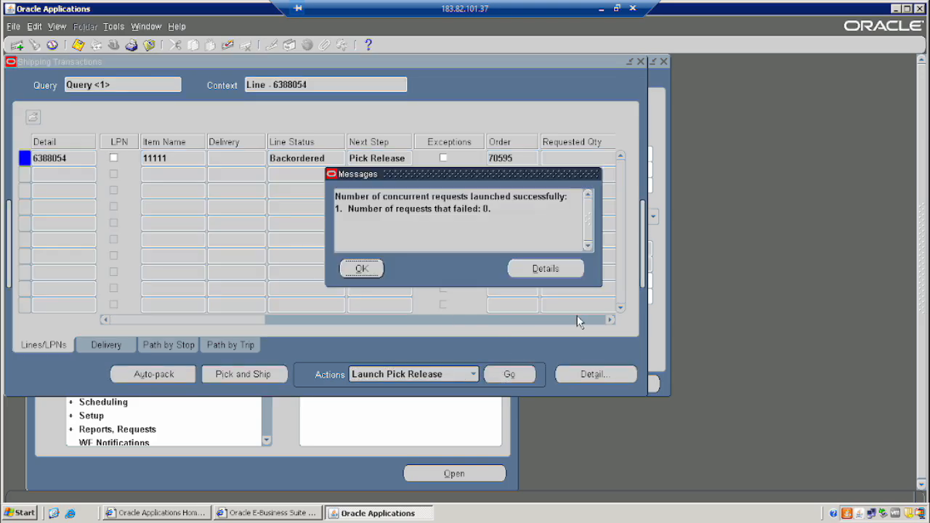
{"action": "left_click", "coordinate": [362, 268]}
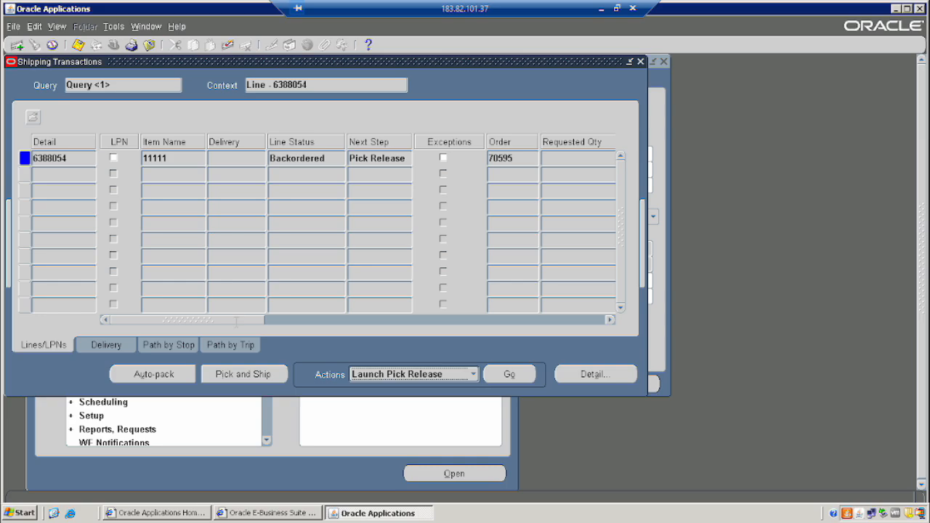
Close the Shipping Transactions form and reopen Transactions under Shipping
{"action": "left_click", "coordinate": [392, 322]}
{"action": "left_click_drag", "start_coordinate": [392, 322], "coordinate": [35, 297]}
{"action": "left_click", "coordinate": [641, 62]}
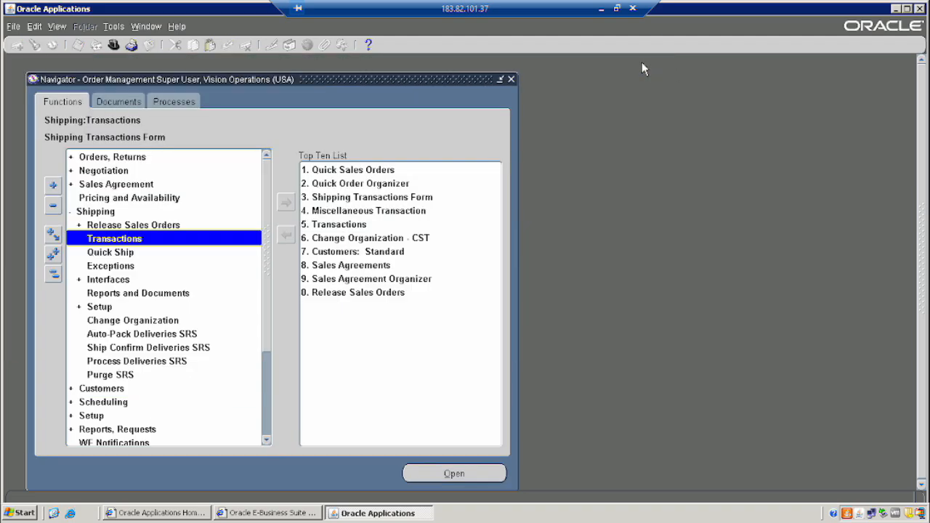
{"action": "double_click", "coordinate": [116, 239]}
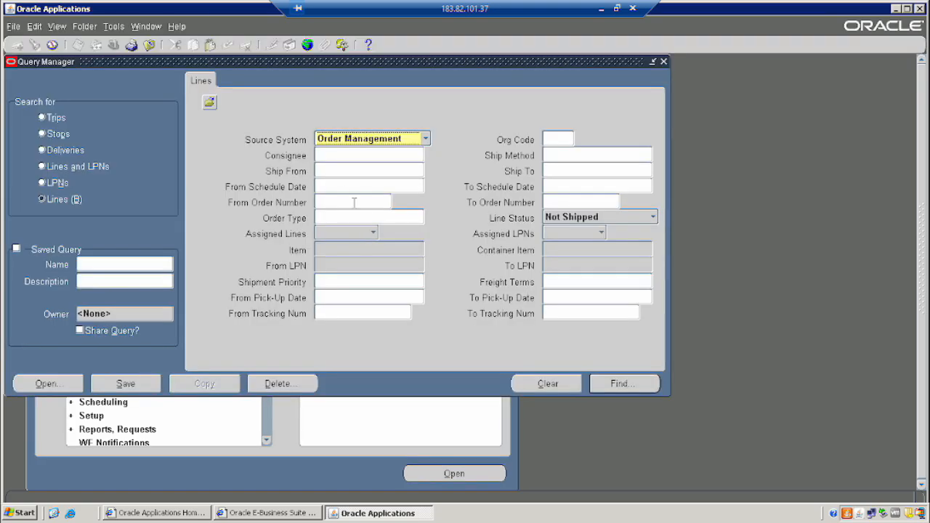
Query the order's Not Shipped lines again with its order number in the From and To fields
{"action": "left_click", "coordinate": [342, 201]}
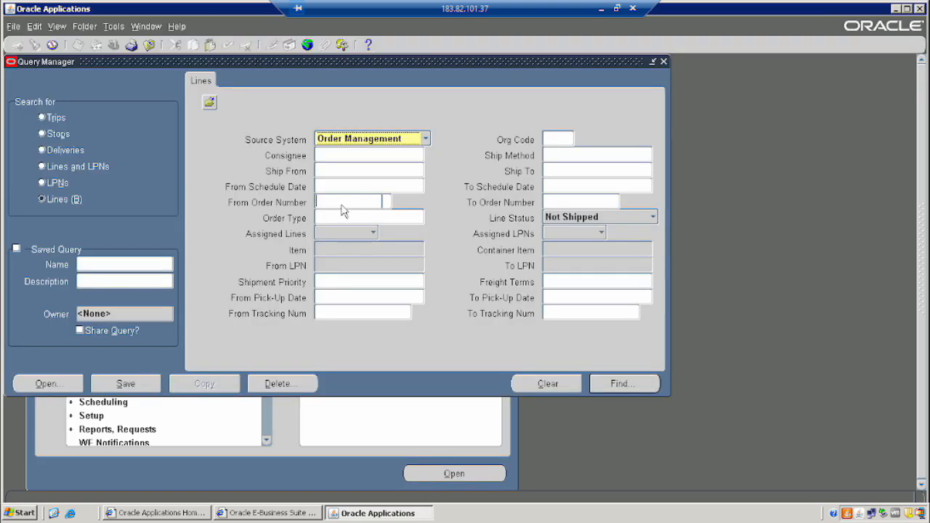
{"action": "type", "text": "70"}
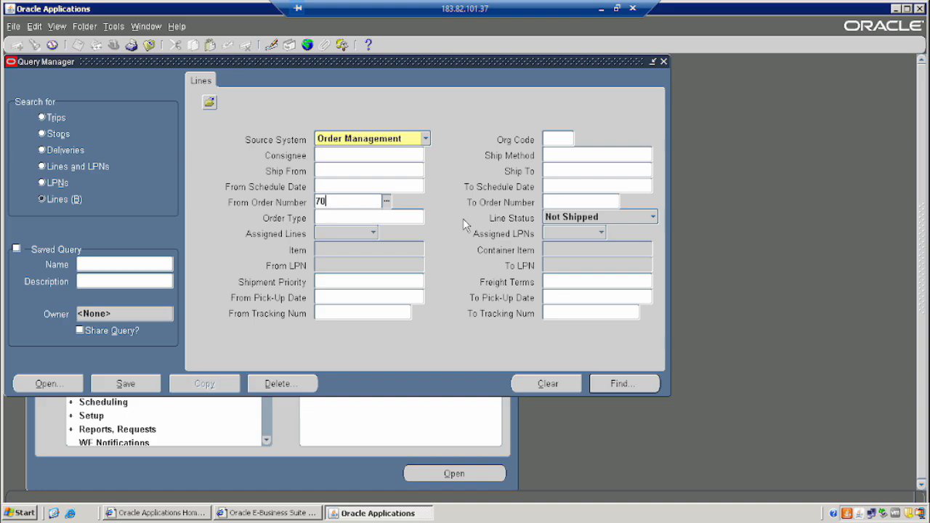
{"action": "type", "text": "595"}
{"action": "key", "text": "Tab"}
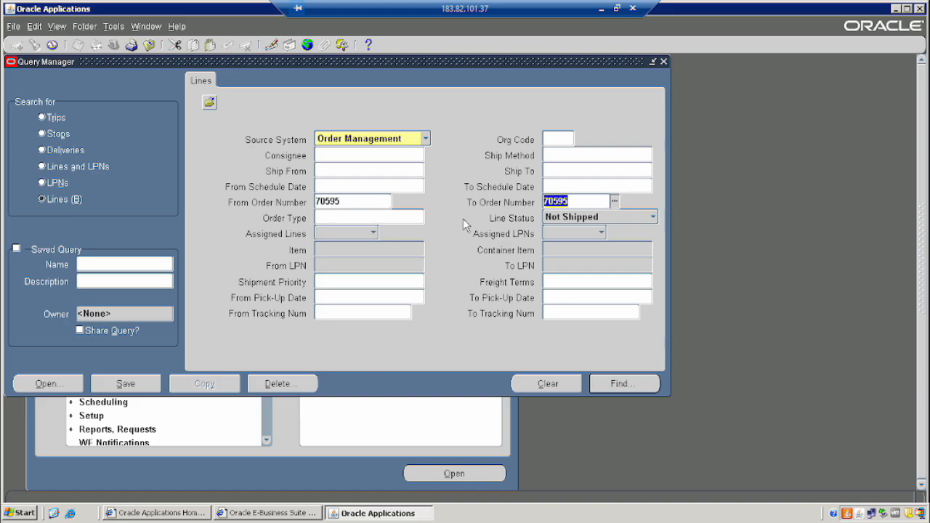
{"action": "left_click", "coordinate": [621, 385]}
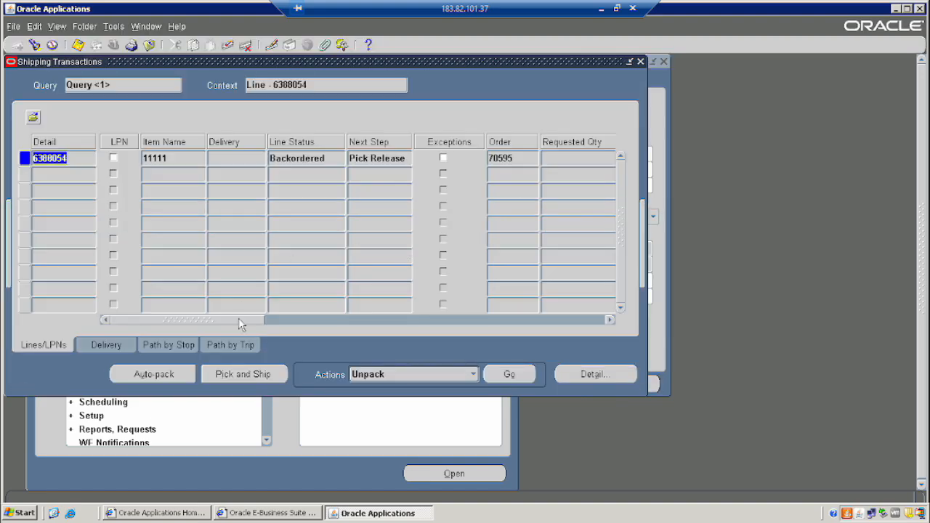
Run Launch Pick Release once more on the backordered line and dismiss the request message
{"action": "left_click_drag", "start_coordinate": [242, 324], "coordinate": [177, 318]}
{"action": "left_click", "coordinate": [405, 375]}
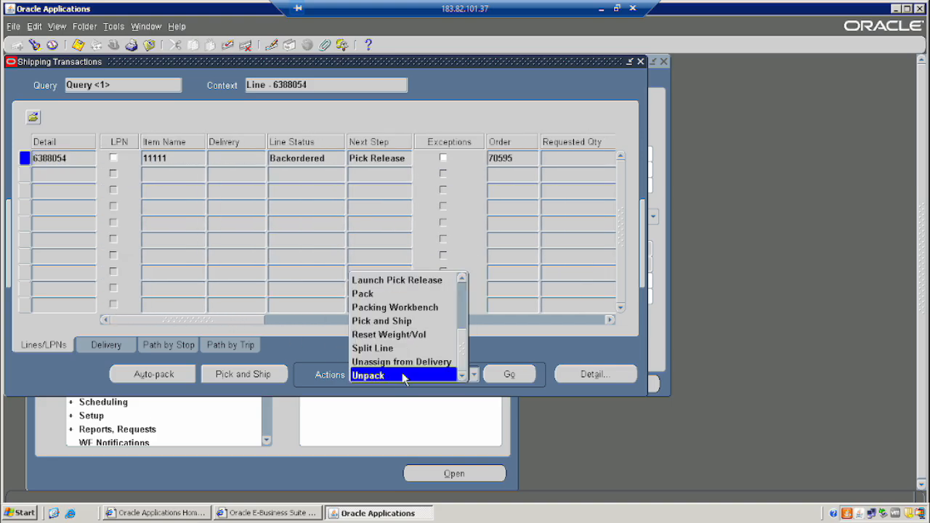
{"action": "left_click", "coordinate": [385, 281]}
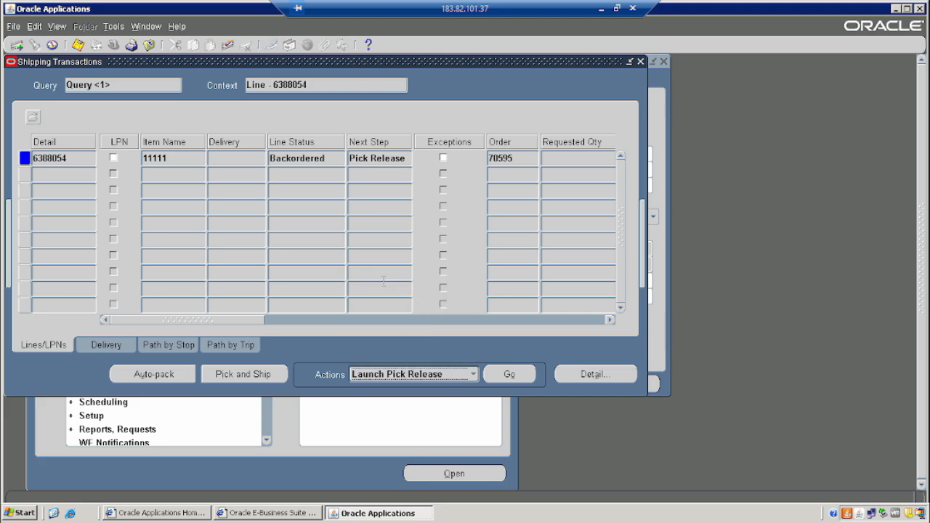
{"action": "left_click", "coordinate": [509, 373]}
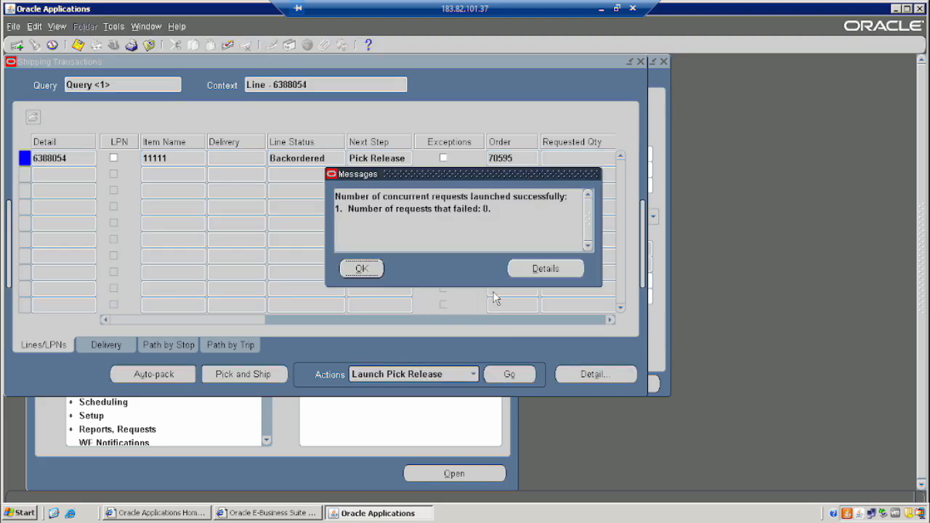
{"action": "left_click", "coordinate": [362, 269]}
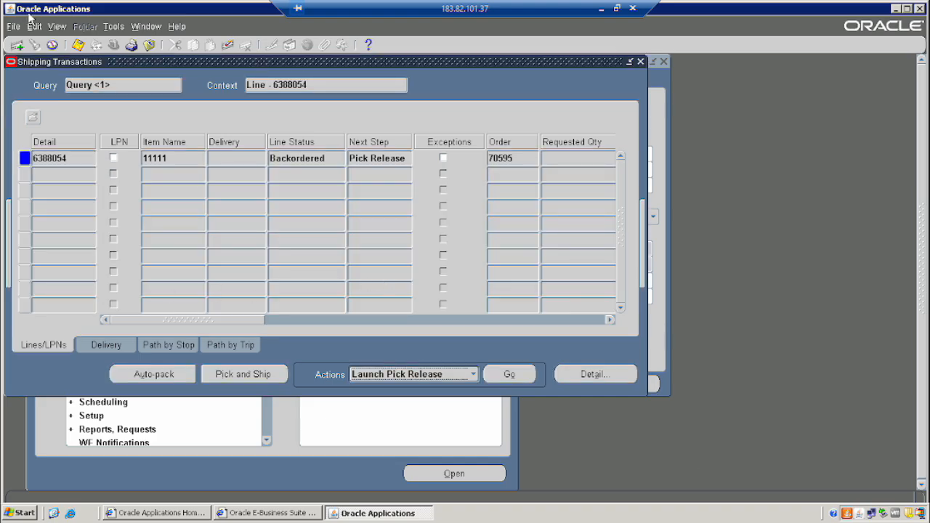
Open the concurrent requests list showing All My Requests from the past 7 days
{"action": "left_click", "coordinate": [69, 27]}
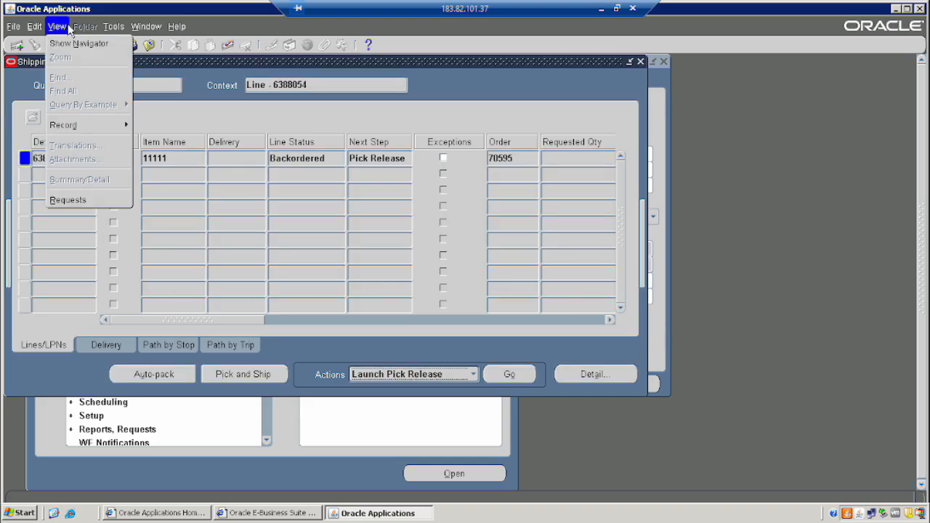
{"action": "left_click", "coordinate": [67, 200]}
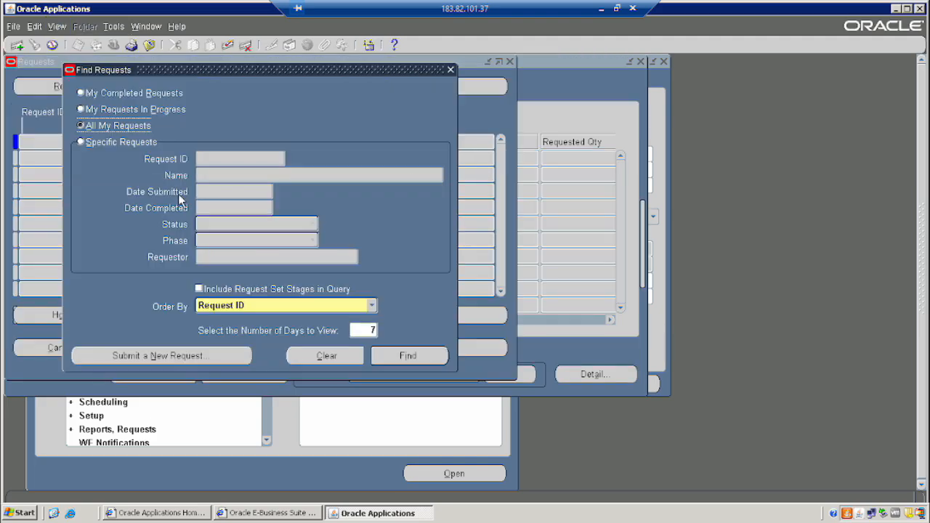
{"action": "left_click", "coordinate": [402, 355]}
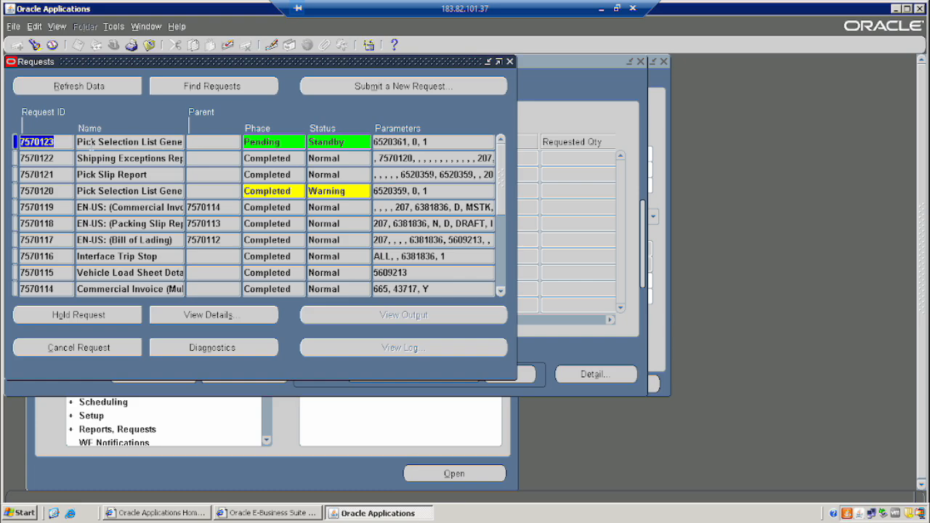
Refresh the requests list until the latest Pick Selection List Generation, Pick Slip Report and Shipping Exceptions Report are complete
{"action": "left_click", "coordinate": [90, 143]}
{"action": "left_click", "coordinate": [75, 89]}
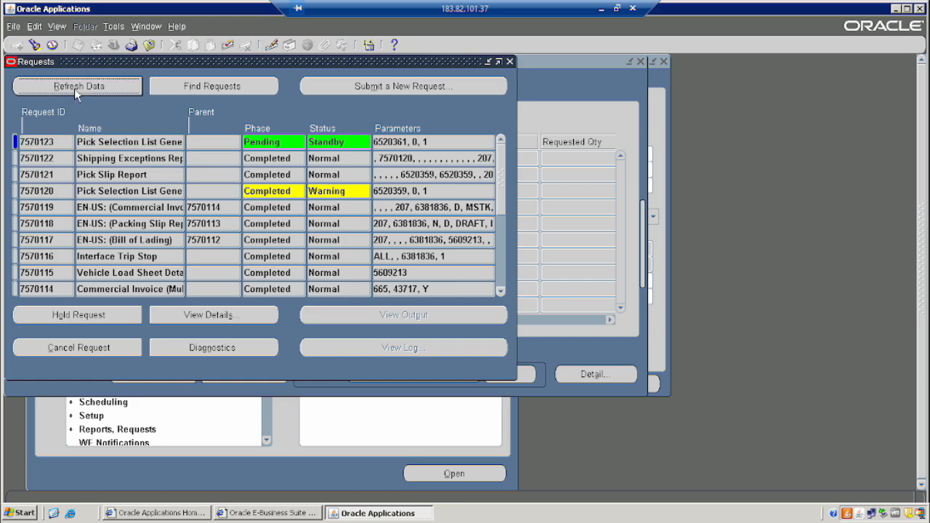
{"action": "left_click", "coordinate": [74, 89]}
{"action": "left_click", "coordinate": [74, 89]}
{"action": "left_click", "coordinate": [74, 89]}
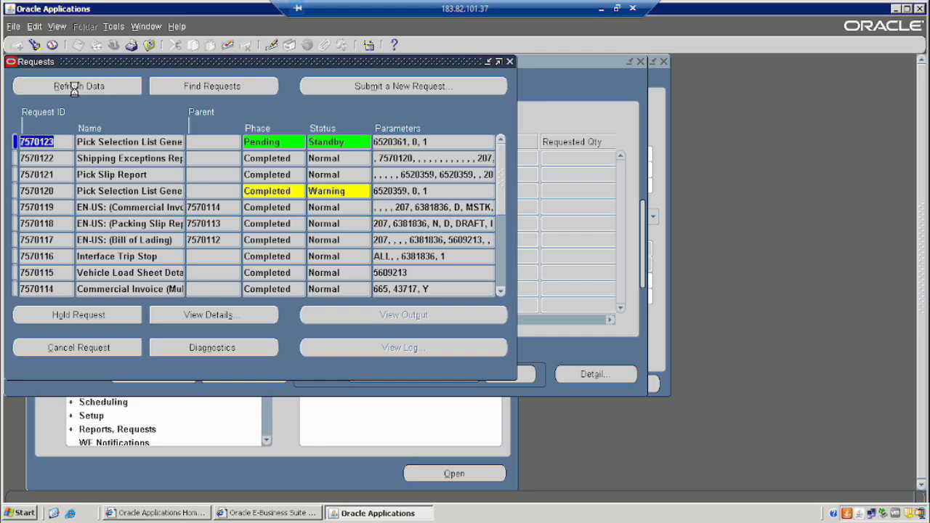
{"action": "left_click", "coordinate": [74, 88]}
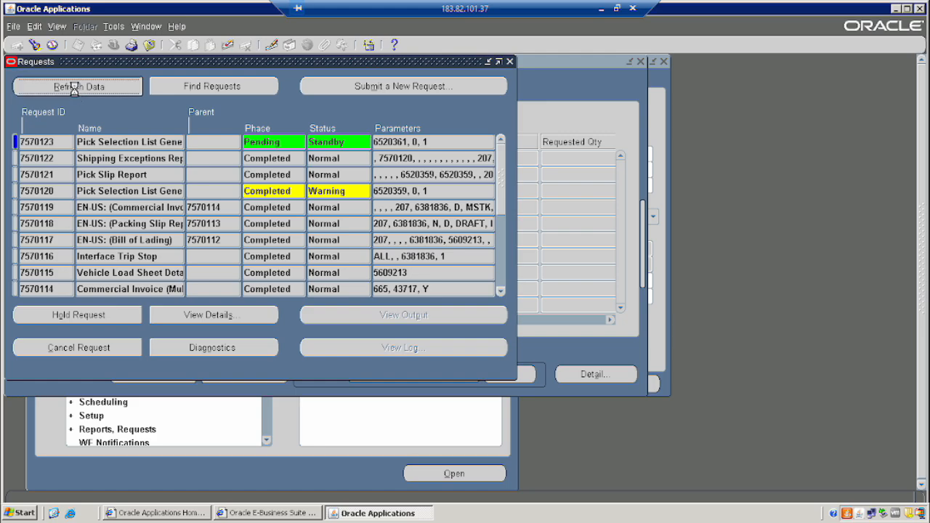
{"action": "left_click", "coordinate": [75, 88]}
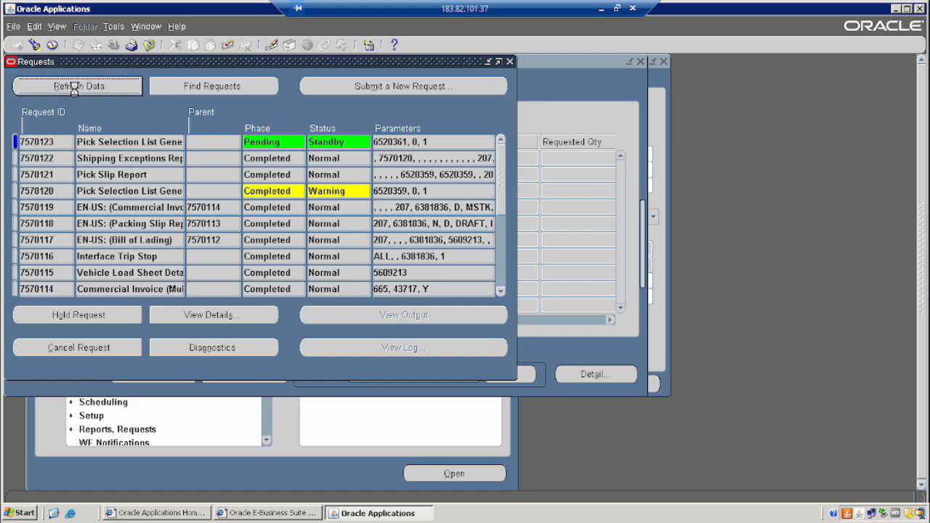
{"action": "left_click", "coordinate": [75, 90]}
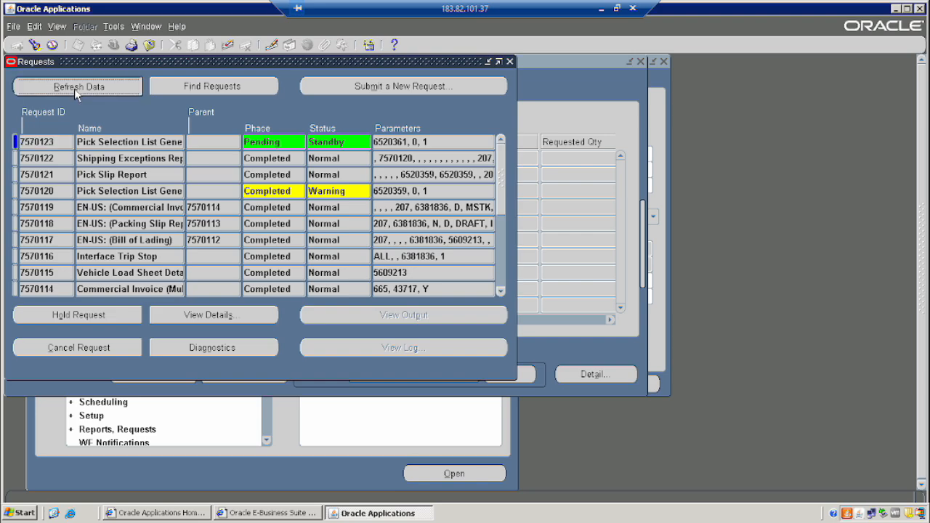
{"action": "left_click", "coordinate": [75, 91]}
{"action": "left_click", "coordinate": [74, 89]}
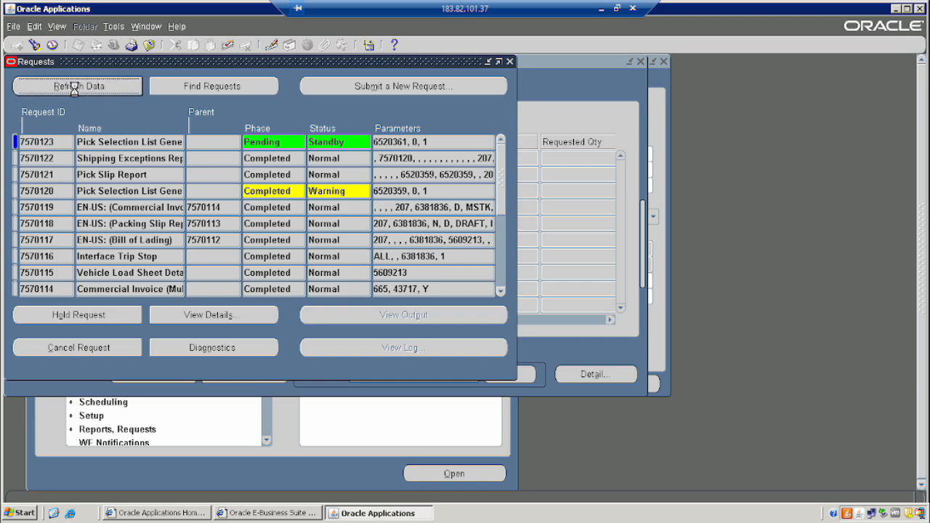
{"action": "left_click", "coordinate": [74, 88]}
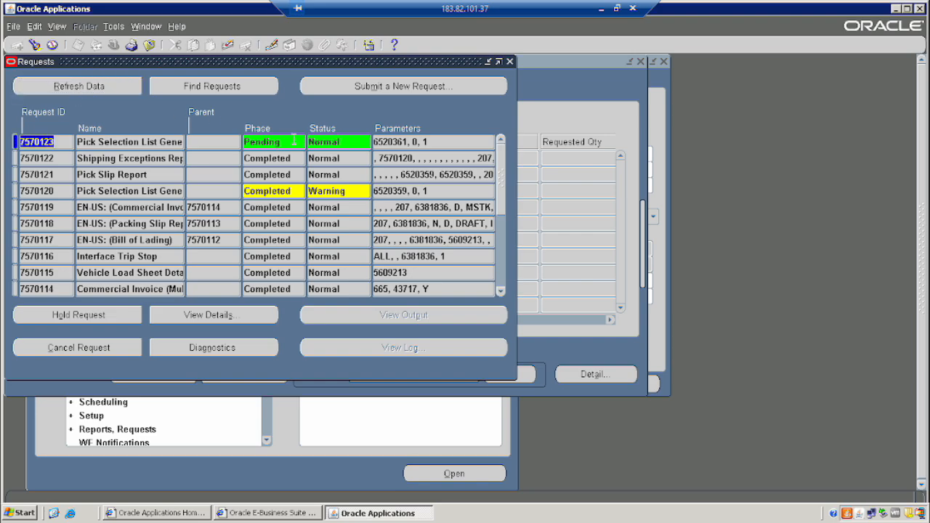
{"action": "left_click", "coordinate": [74, 90]}
{"action": "left_click", "coordinate": [72, 87]}
{"action": "left_click", "coordinate": [73, 87]}
{"action": "left_click", "coordinate": [73, 88]}
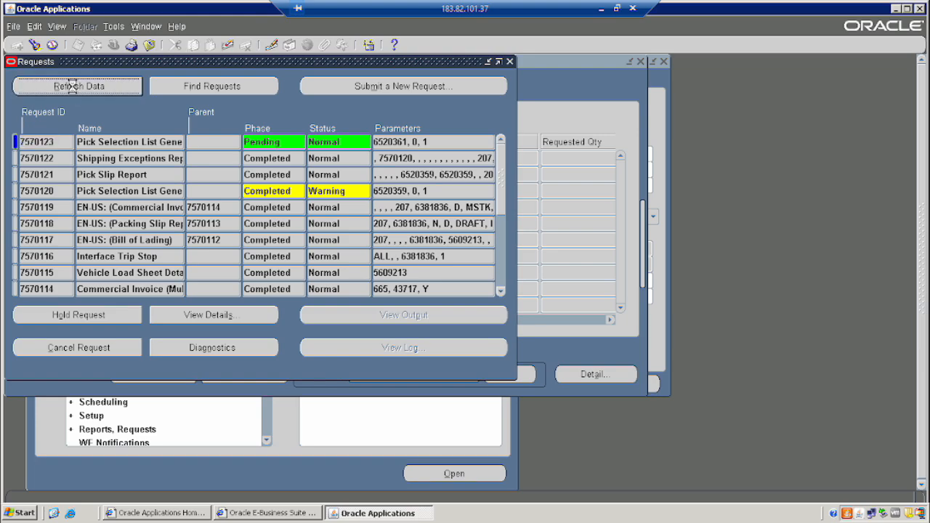
{"action": "left_click", "coordinate": [74, 89]}
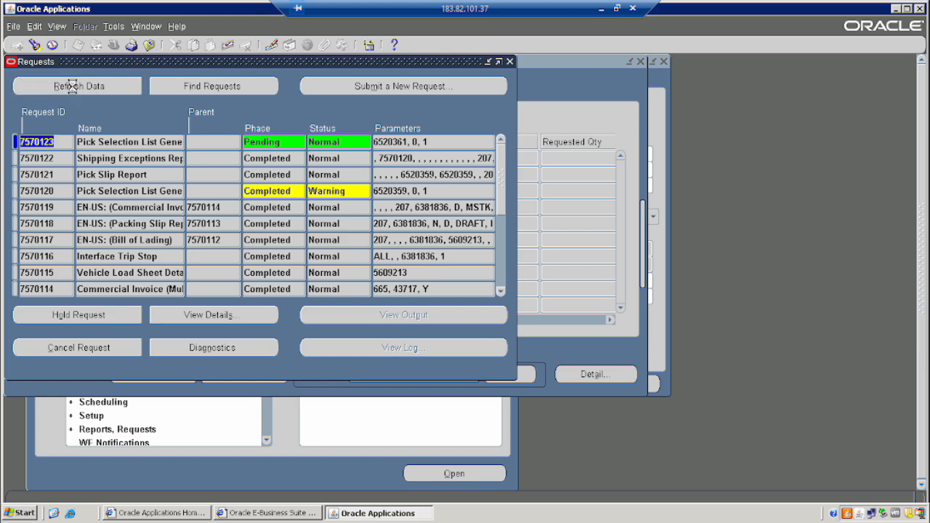
{"action": "left_click", "coordinate": [72, 87]}
{"action": "left_click", "coordinate": [75, 91]}
{"action": "left_click", "coordinate": [73, 87]}
{"action": "left_click", "coordinate": [70, 89]}
{"action": "left_click", "coordinate": [68, 86]}
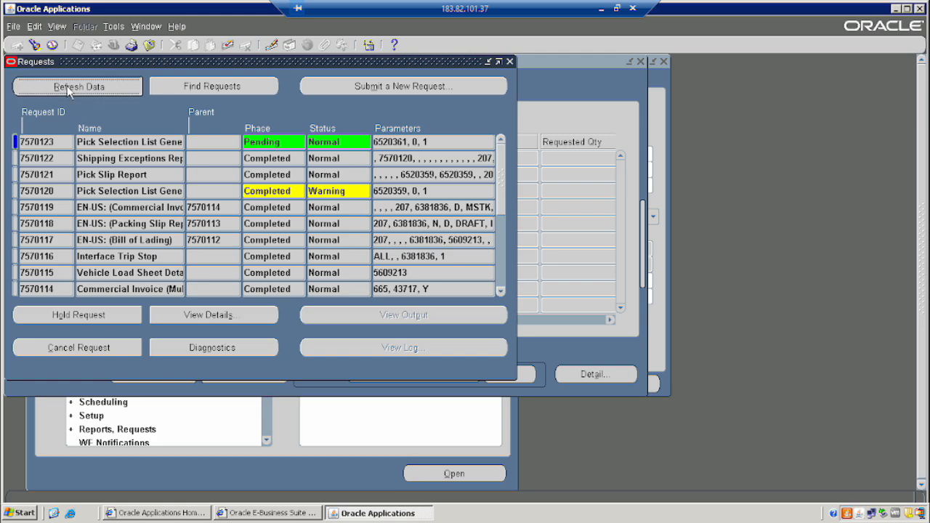
{"action": "left_click", "coordinate": [67, 86]}
{"action": "left_click", "coordinate": [67, 86]}
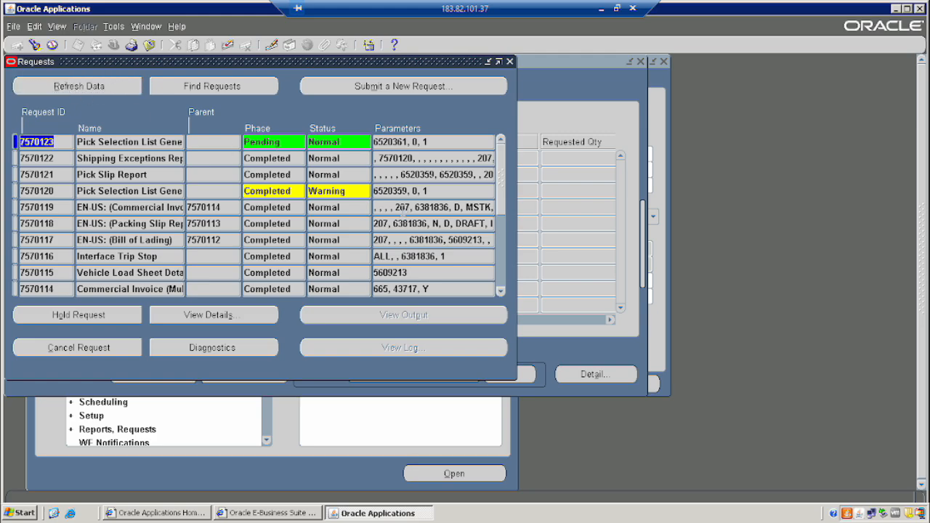
{"action": "left_click", "coordinate": [77, 87]}
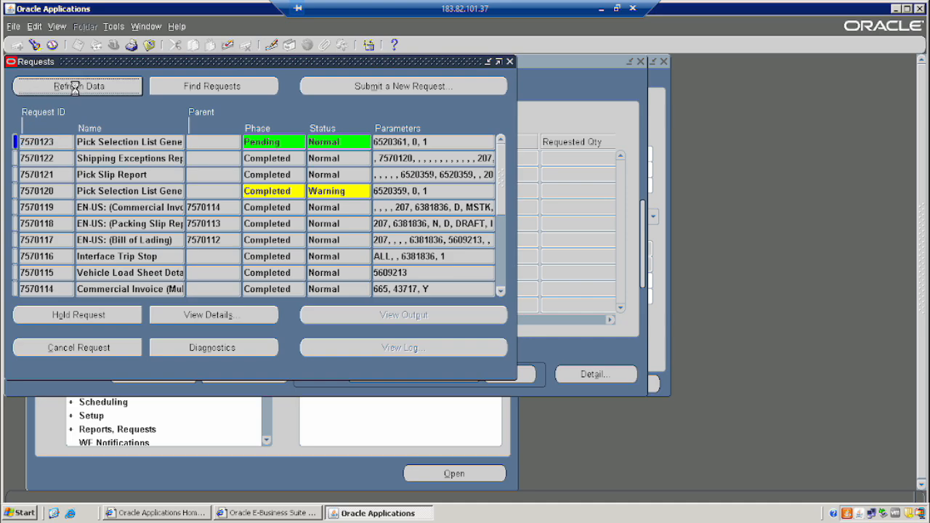
{"action": "left_click", "coordinate": [88, 88]}
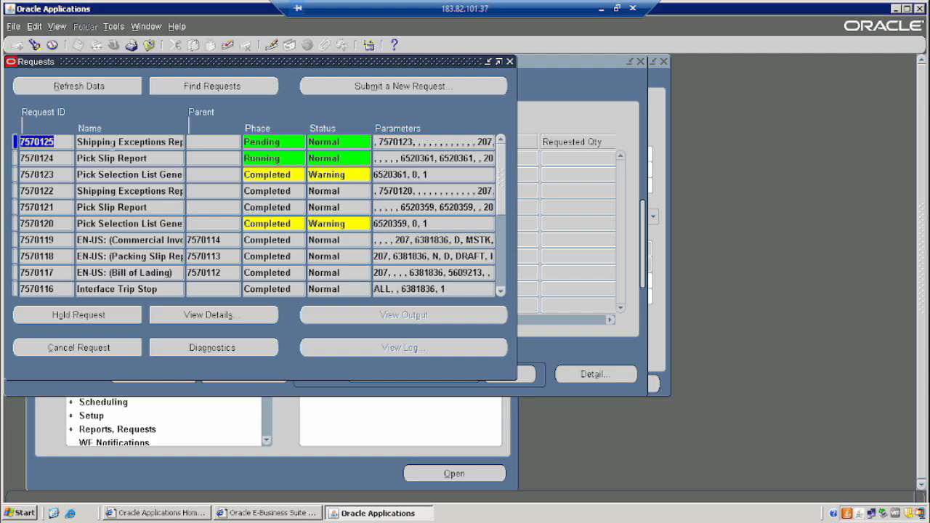
{"action": "left_click", "coordinate": [99, 93]}
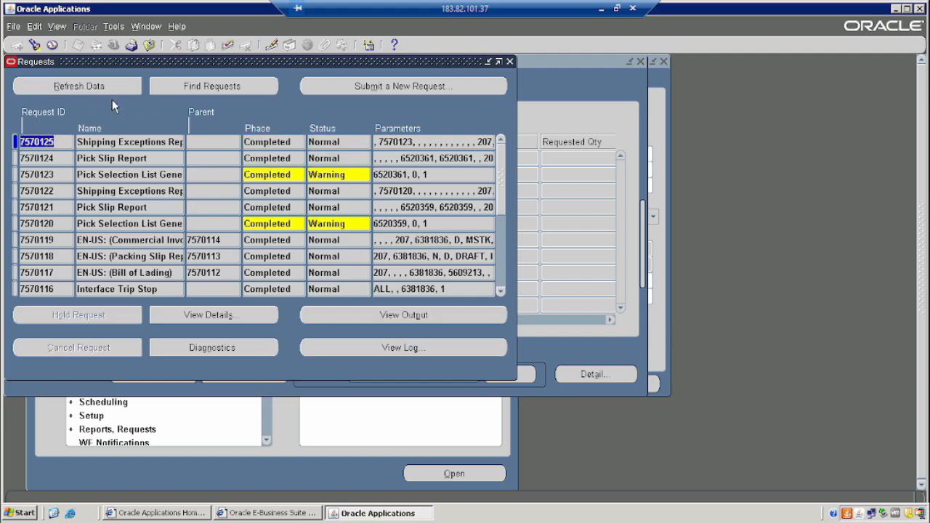
Close the Requests and Shipping Transactions windows and open a fresh Transactions query under Shipping
{"action": "left_click", "coordinate": [510, 62]}
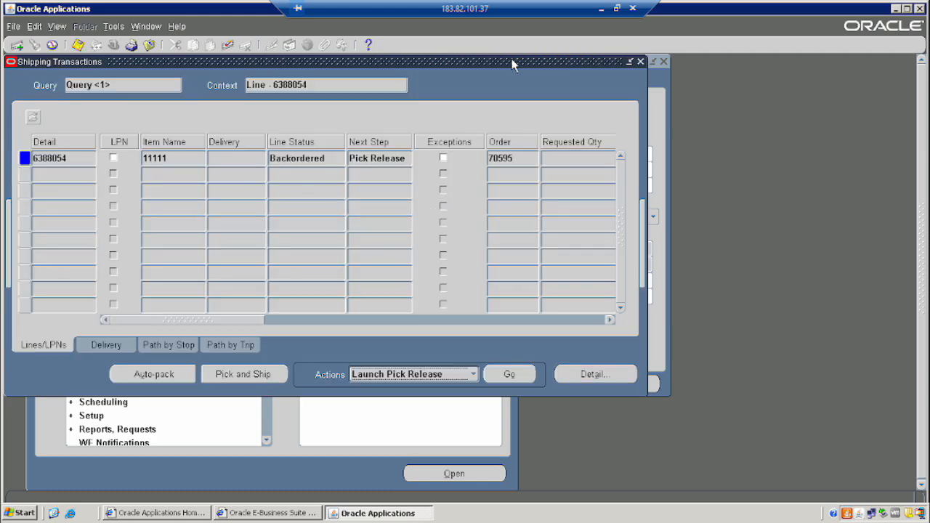
{"action": "left_click", "coordinate": [640, 61]}
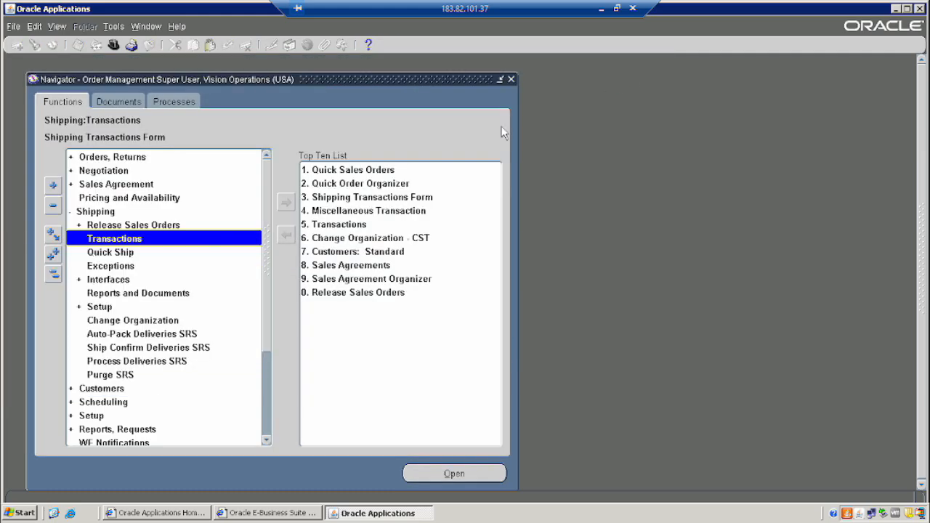
{"action": "double_click", "coordinate": [104, 239]}
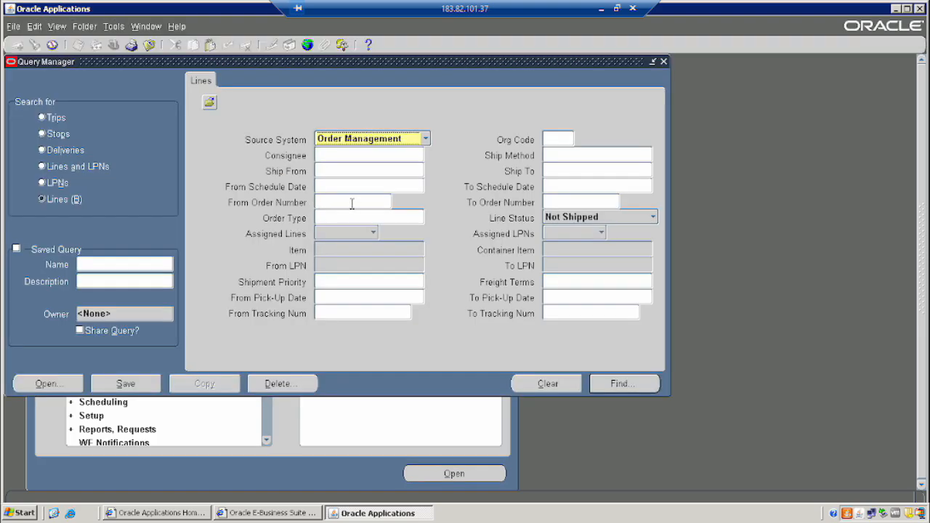
Find the order's Not Shipped lines by entering its order number as both the From and To Order Number
{"action": "left_click", "coordinate": [352, 204]}
{"action": "type", "text": "70595"}
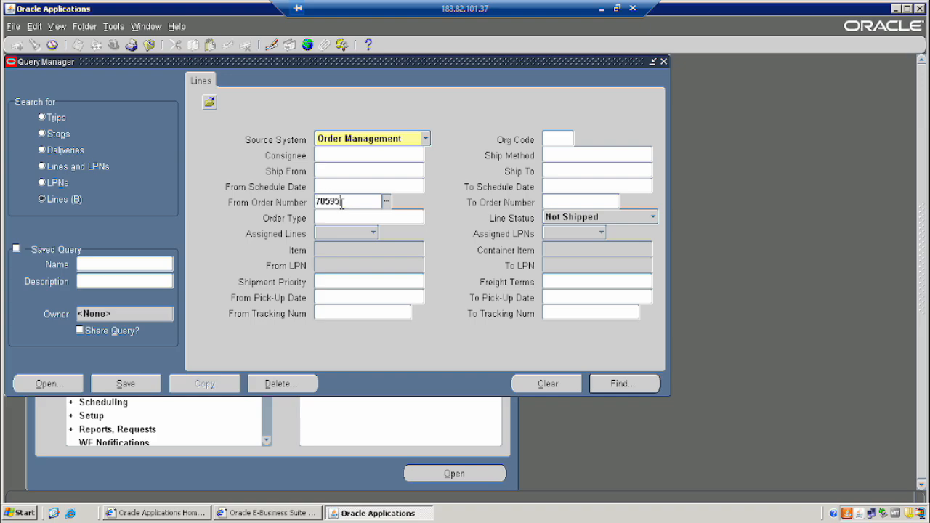
{"action": "key", "text": "Tab"}
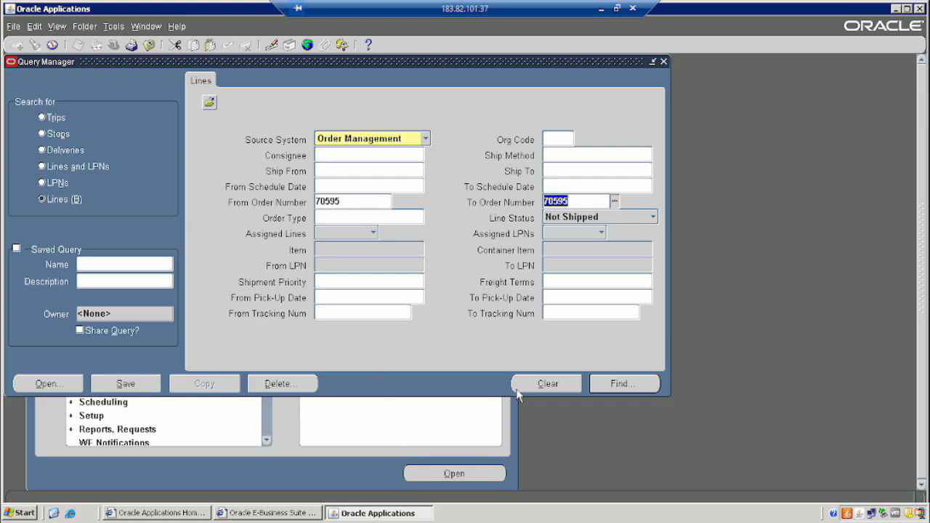
{"action": "left_click", "coordinate": [628, 385]}
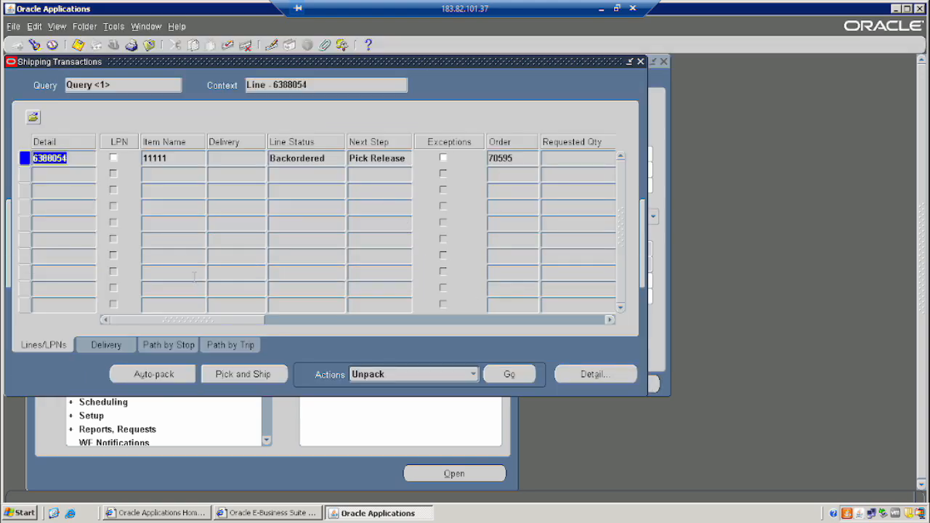
Check the item 11111 line for an associated delivery and return to its line details
{"action": "left_click_drag", "start_coordinate": [224, 319], "coordinate": [167, 338]}
{"action": "left_click", "coordinate": [107, 344]}
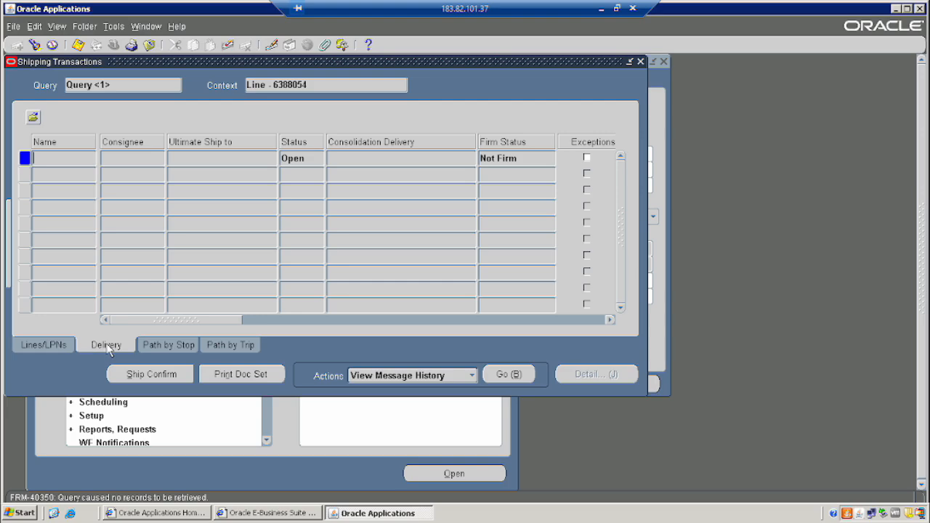
{"action": "left_click", "coordinate": [63, 344]}
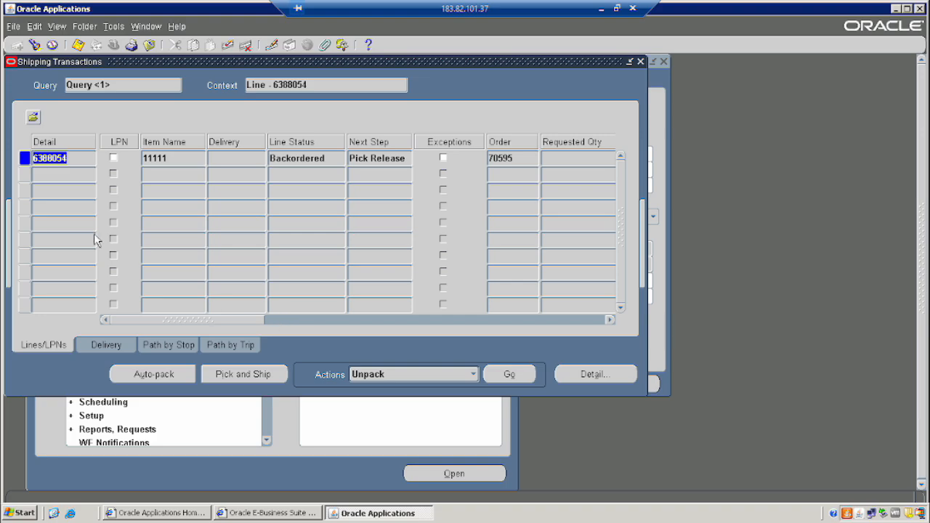
Start a new single concurrent request and choose Workflow Background Process as the program
{"action": "left_click", "coordinate": [56, 26]}
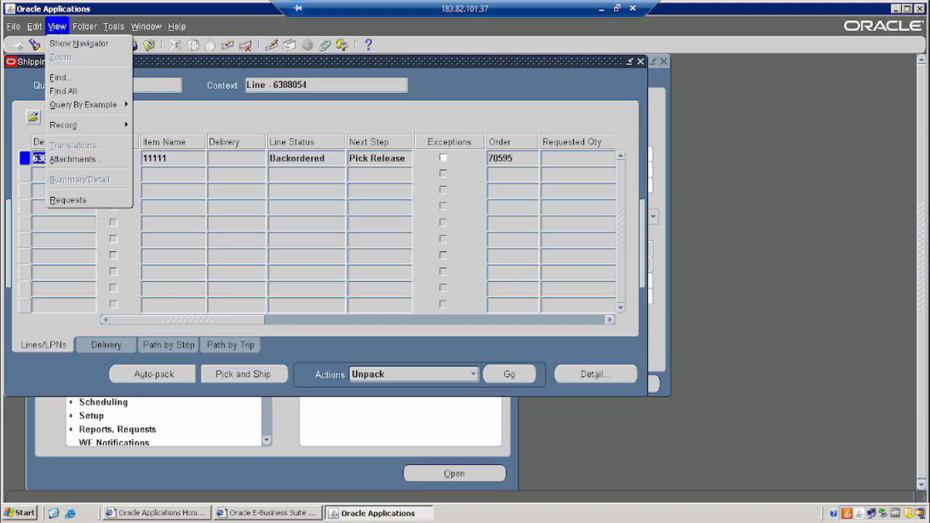
{"action": "left_click", "coordinate": [67, 200]}
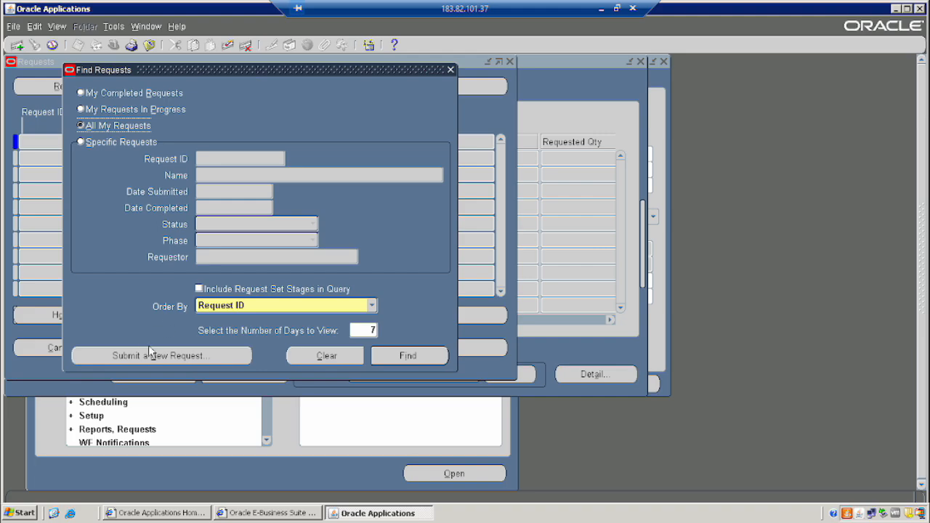
{"action": "left_click", "coordinate": [149, 356]}
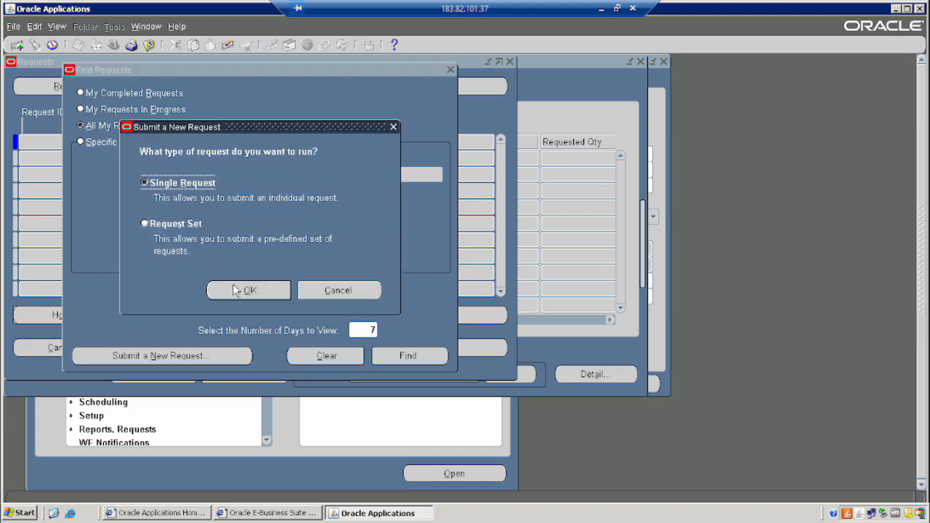
{"action": "left_click", "coordinate": [235, 290]}
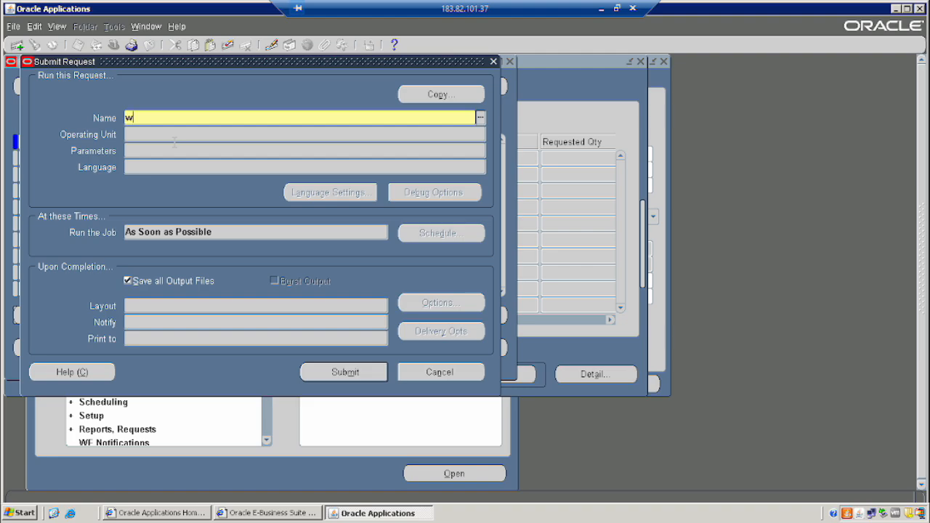
{"action": "type", "text": "workflo"}
{"action": "key", "text": "Tab"}
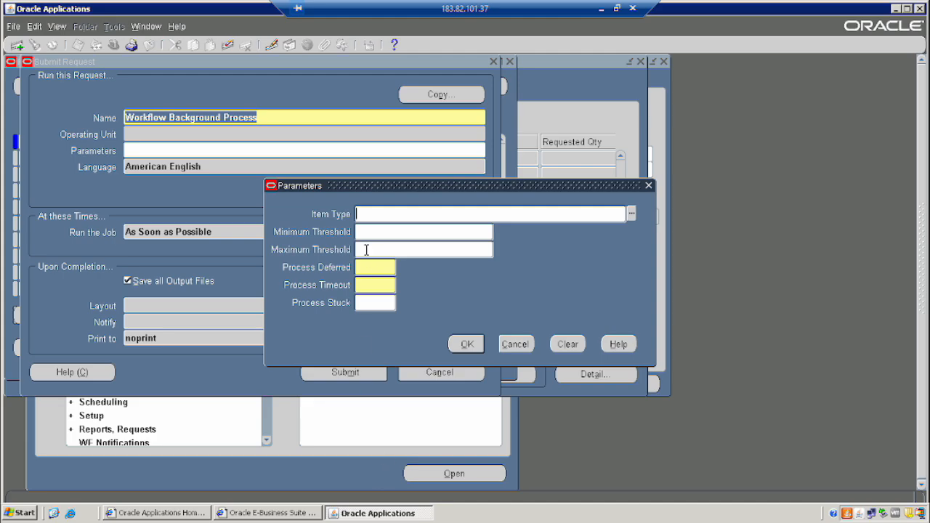
Submit the Workflow Background Process with Process Deferred and Process Timeout set to Yes, without submitting another request
{"action": "left_click", "coordinate": [367, 267]}
{"action": "type", "text": "yes"}
{"action": "key", "text": "Tab"}
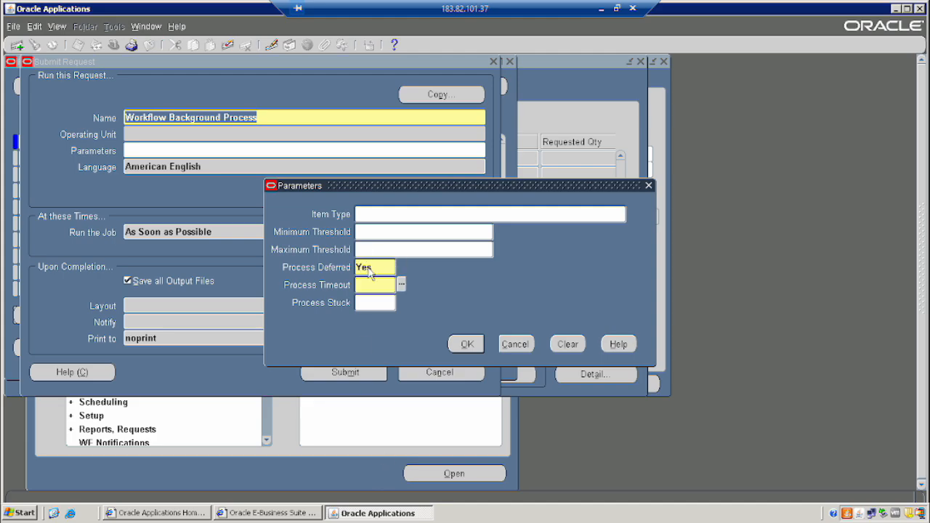
{"action": "type", "text": "yes"}
{"action": "left_click", "coordinate": [479, 345]}
{"action": "left_click", "coordinate": [349, 373]}
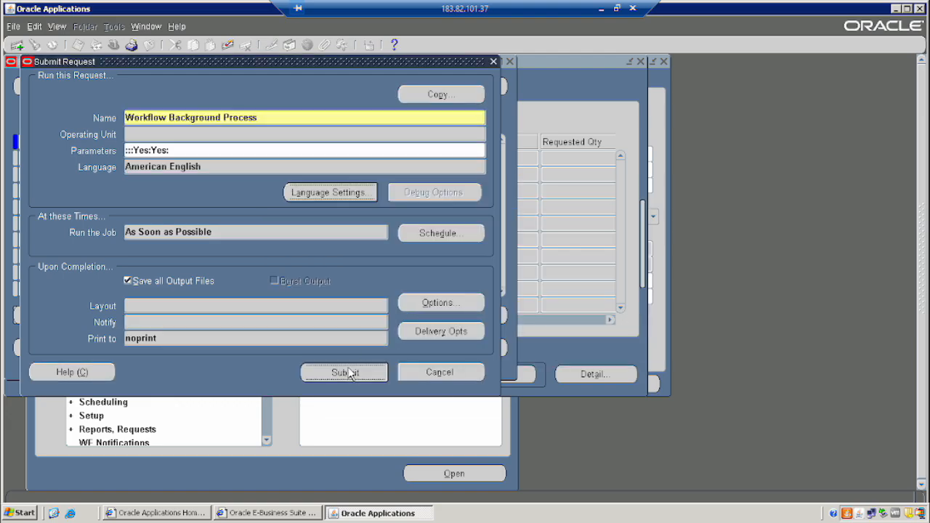
{"action": "left_click", "coordinate": [498, 310]}
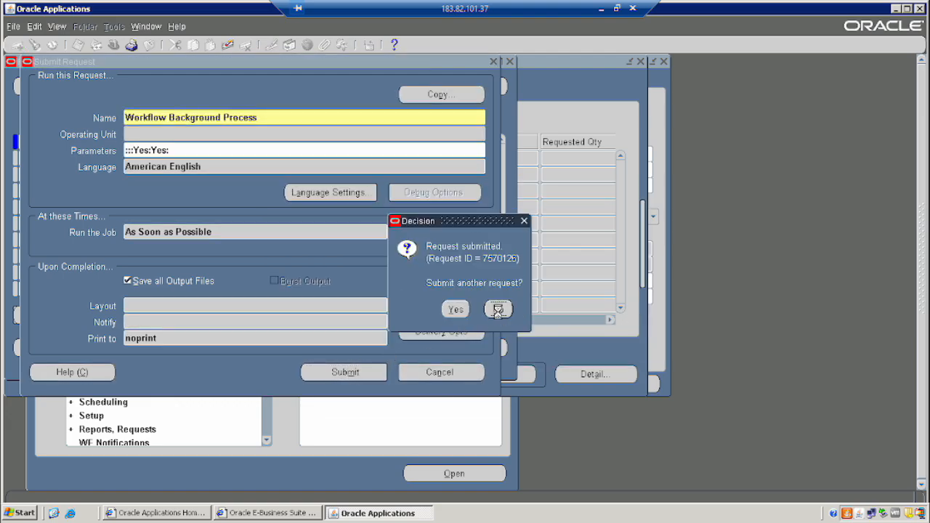
List all my requests from the past 7 days and refresh them until the Workflow Background Process is complete
{"action": "left_click", "coordinate": [390, 353]}
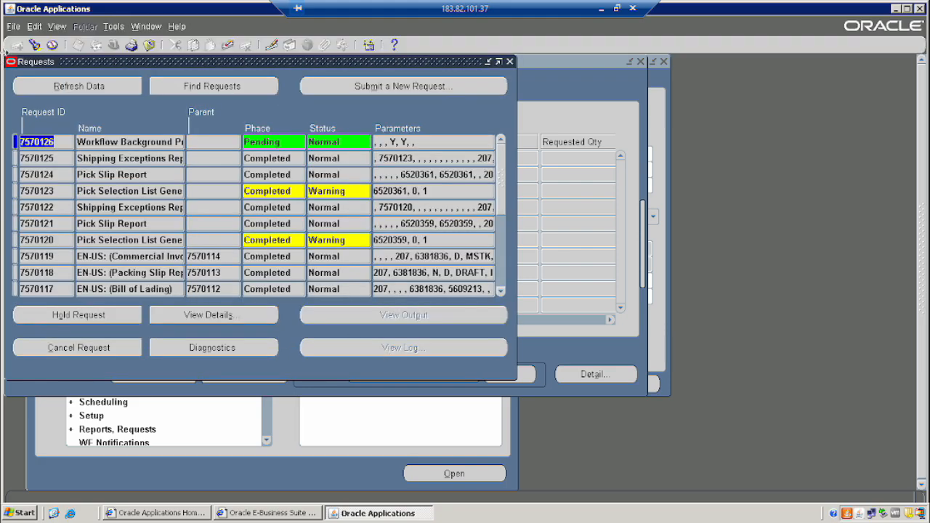
{"action": "left_click", "coordinate": [58, 85]}
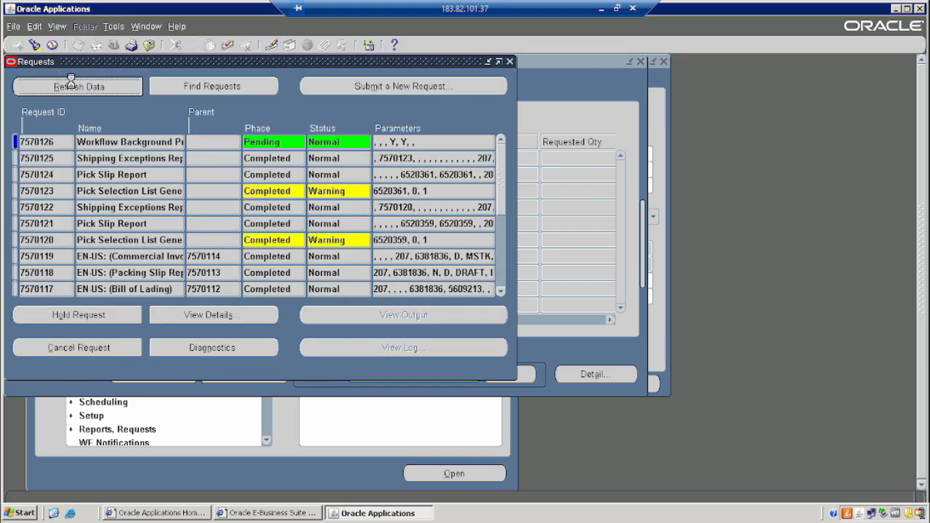
{"action": "left_click", "coordinate": [71, 87]}
{"action": "left_click", "coordinate": [71, 87]}
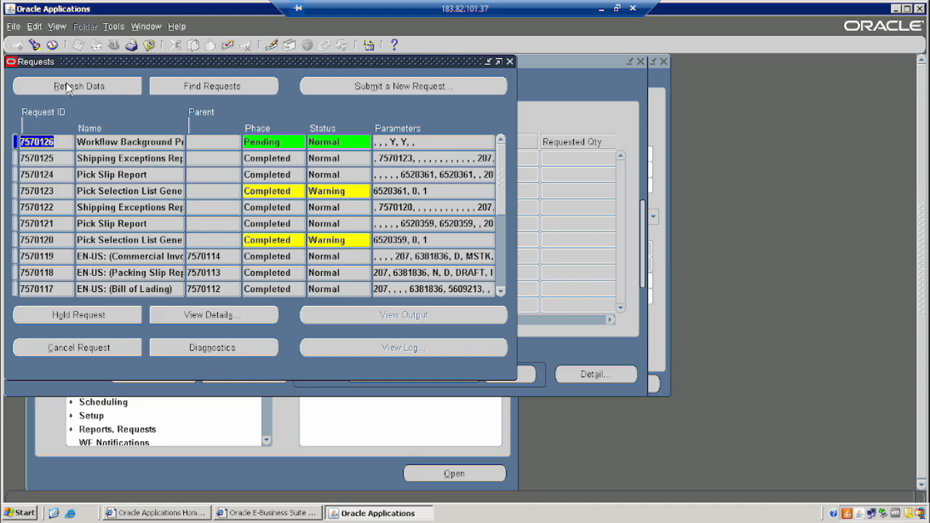
{"action": "left_click", "coordinate": [66, 87]}
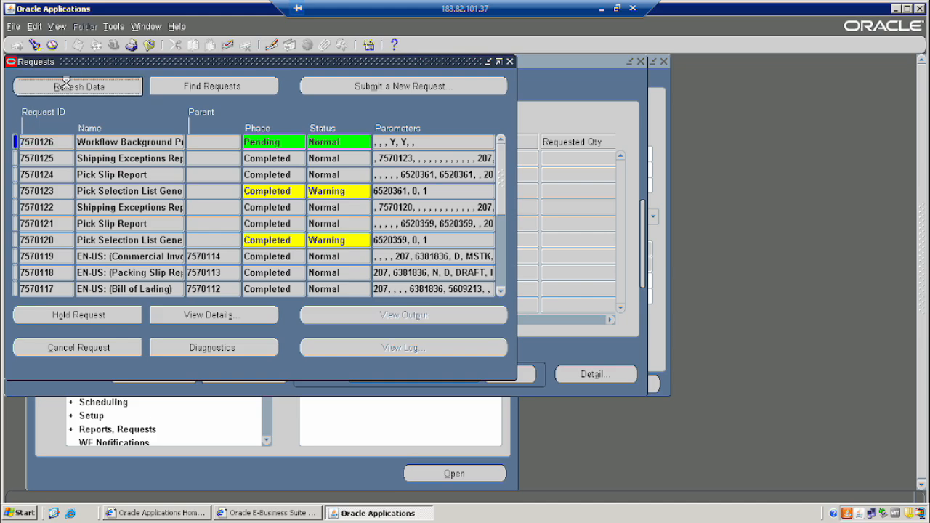
{"action": "left_click", "coordinate": [65, 88]}
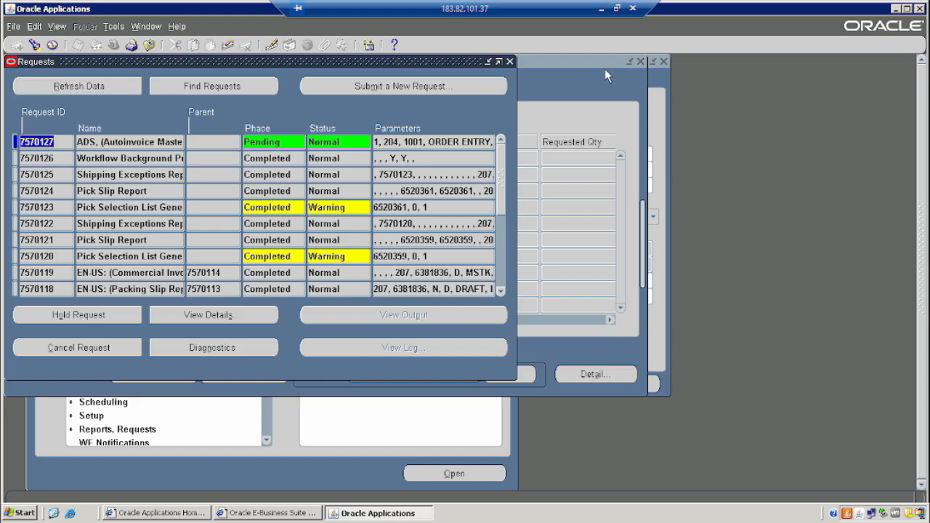
Close the request list and shipping transactions, and open Miscellaneous Transaction under the Inventory transactions
{"action": "left_click", "coordinate": [510, 62]}
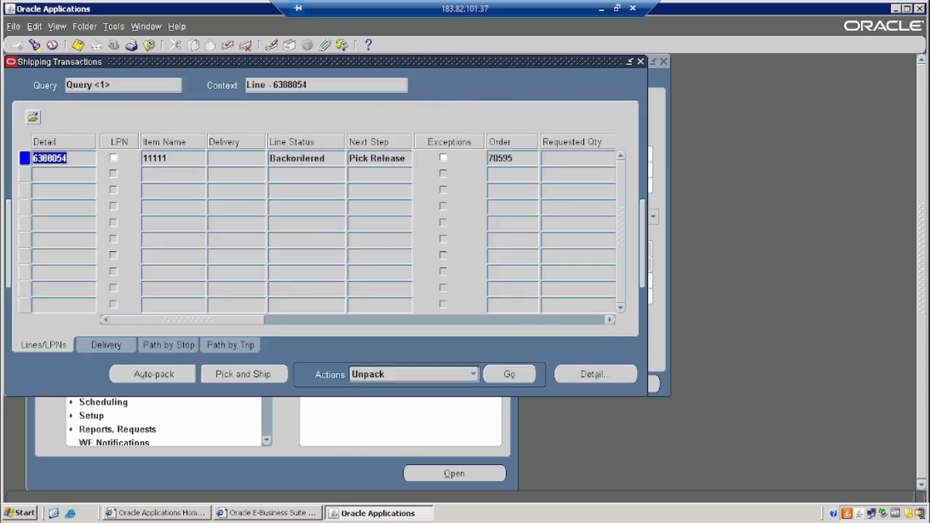
{"action": "left_click", "coordinate": [640, 61]}
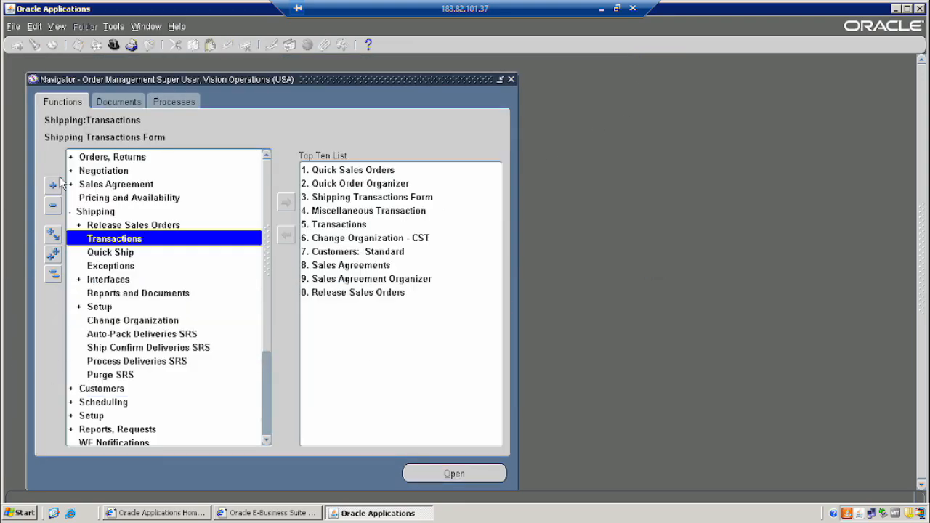
{"action": "left_click", "coordinate": [52, 205]}
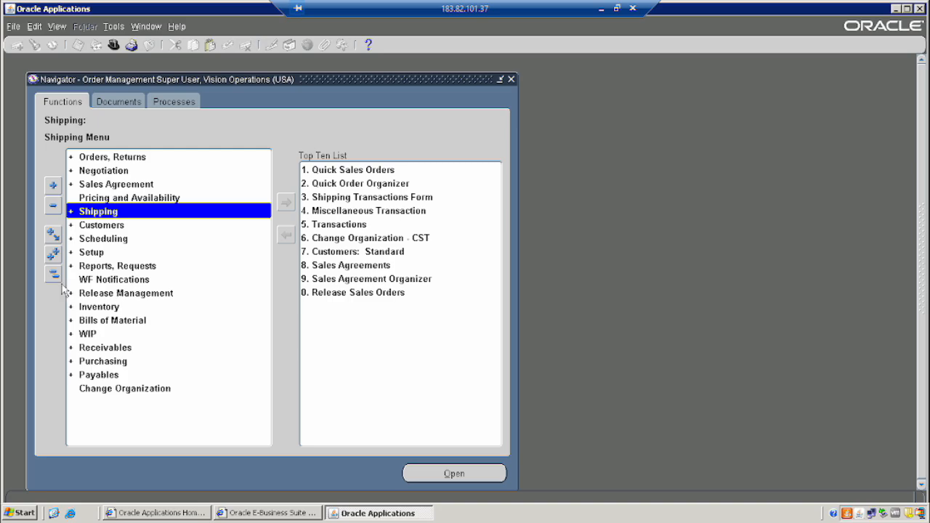
{"action": "left_click", "coordinate": [96, 307]}
{"action": "left_click", "coordinate": [52, 186]}
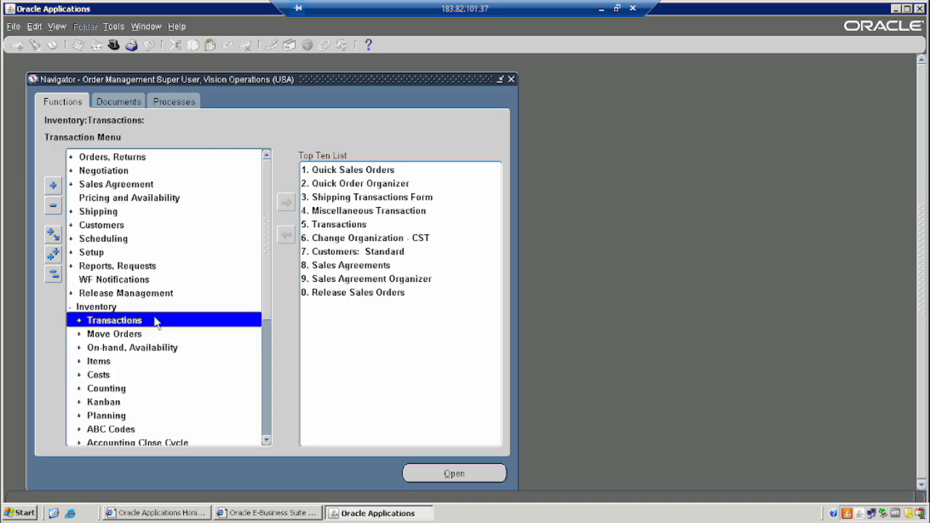
{"action": "left_click", "coordinate": [107, 335]}
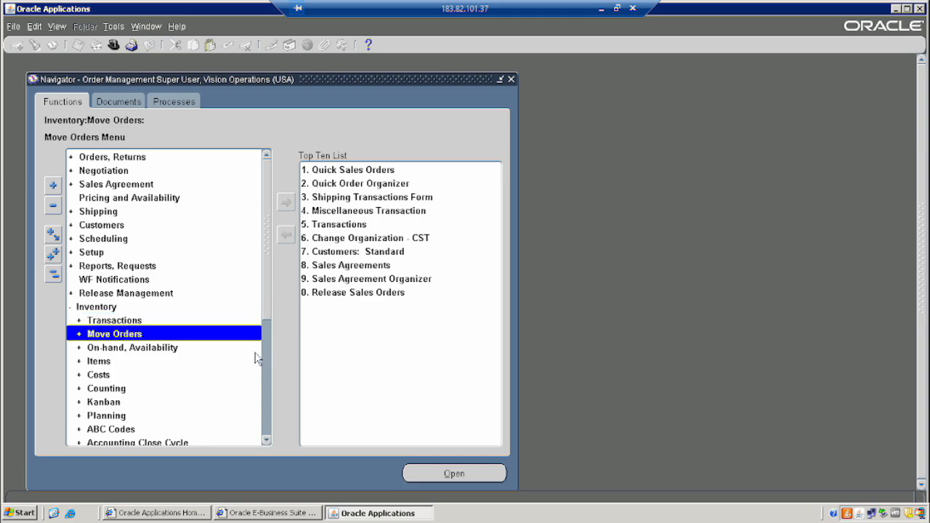
{"action": "left_click", "coordinate": [117, 320]}
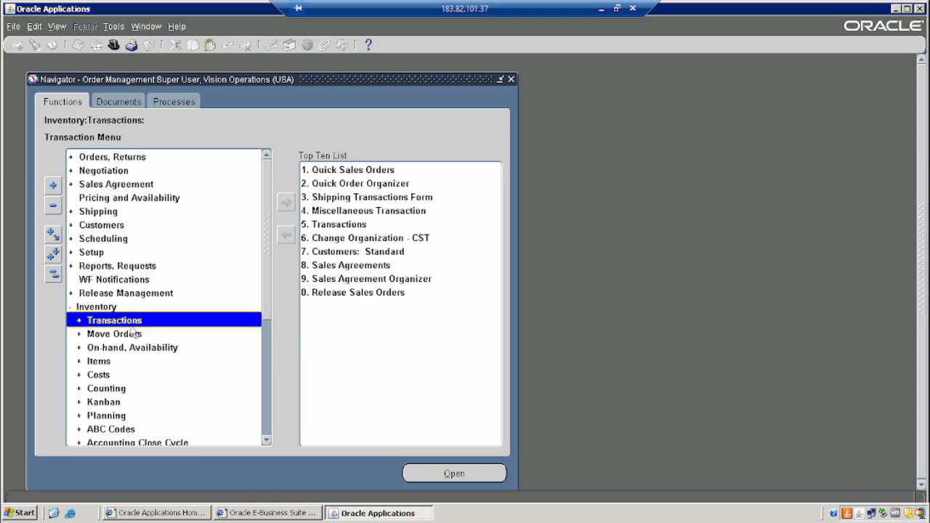
{"action": "left_click", "coordinate": [52, 185]}
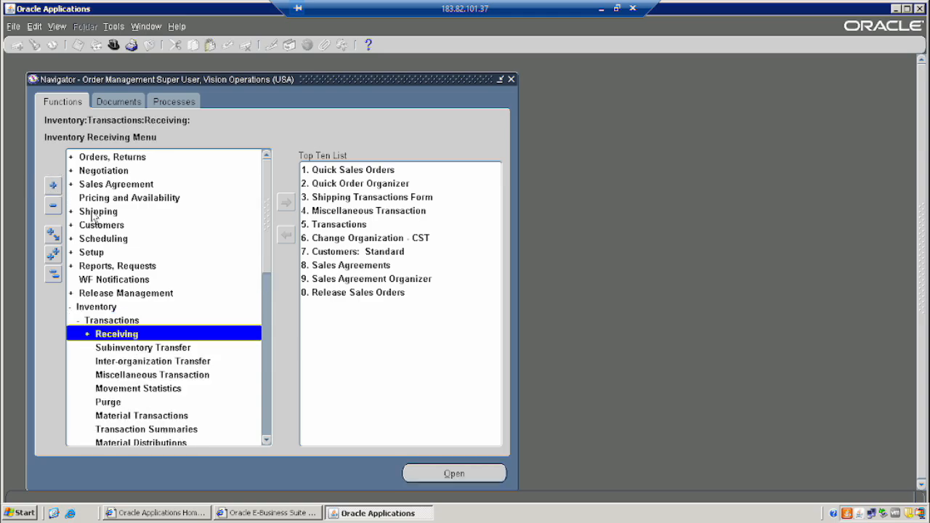
{"action": "double_click", "coordinate": [136, 375]}
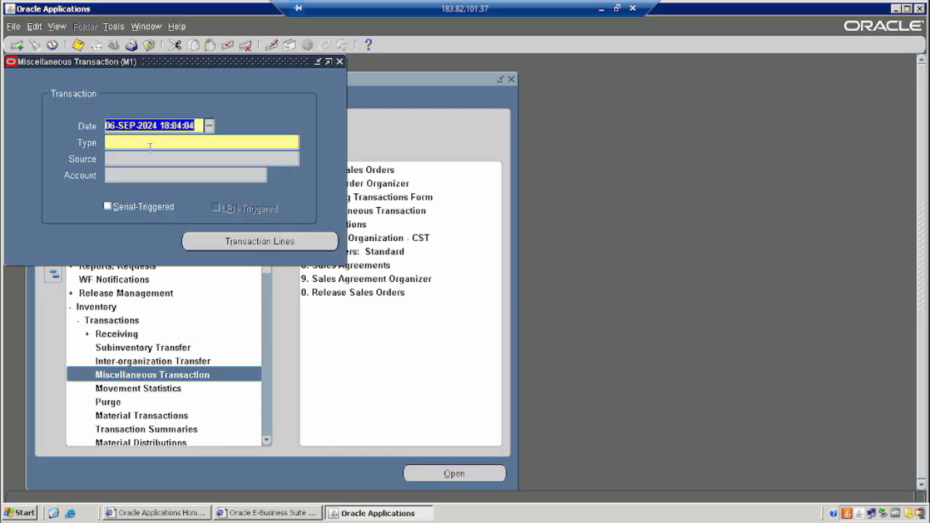
Choose Miscellaneous receipt as the transaction type and open its transaction lines
{"action": "left_click", "coordinate": [146, 143]}
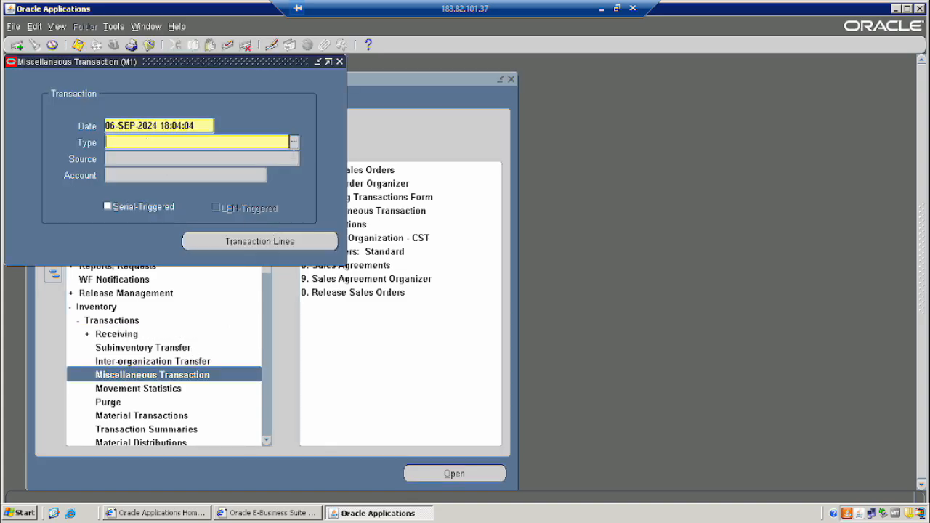
{"action": "left_click", "coordinate": [294, 143]}
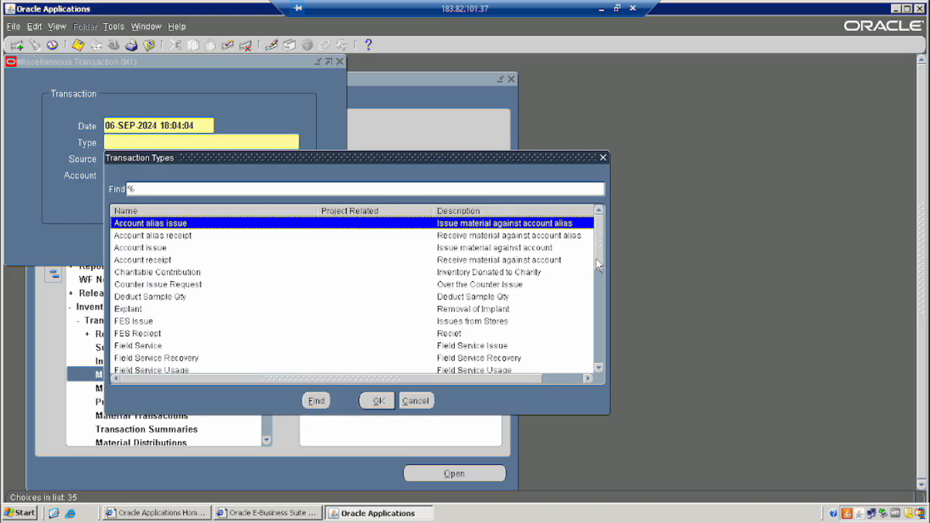
{"action": "left_click_drag", "start_coordinate": [597, 258], "coordinate": [606, 305]}
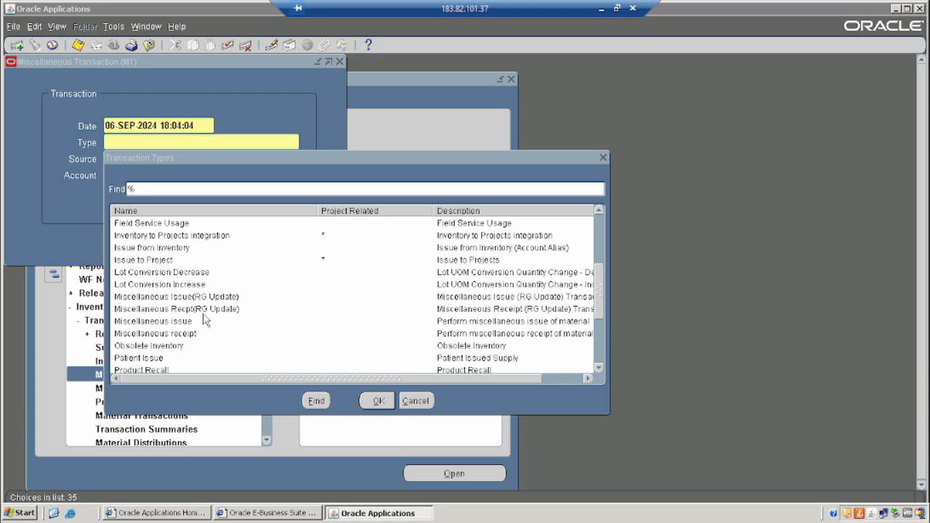
{"action": "left_click", "coordinate": [177, 326]}
{"action": "left_click", "coordinate": [180, 335]}
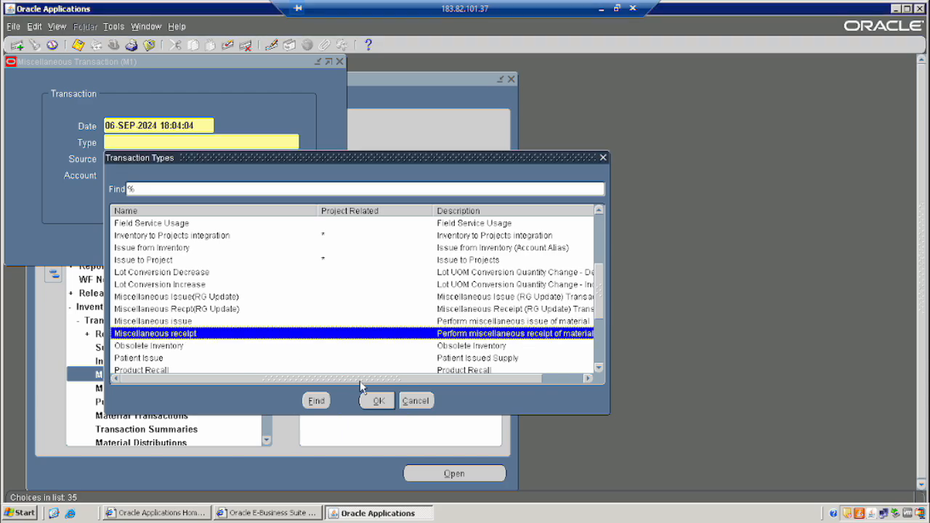
{"action": "left_click", "coordinate": [378, 402]}
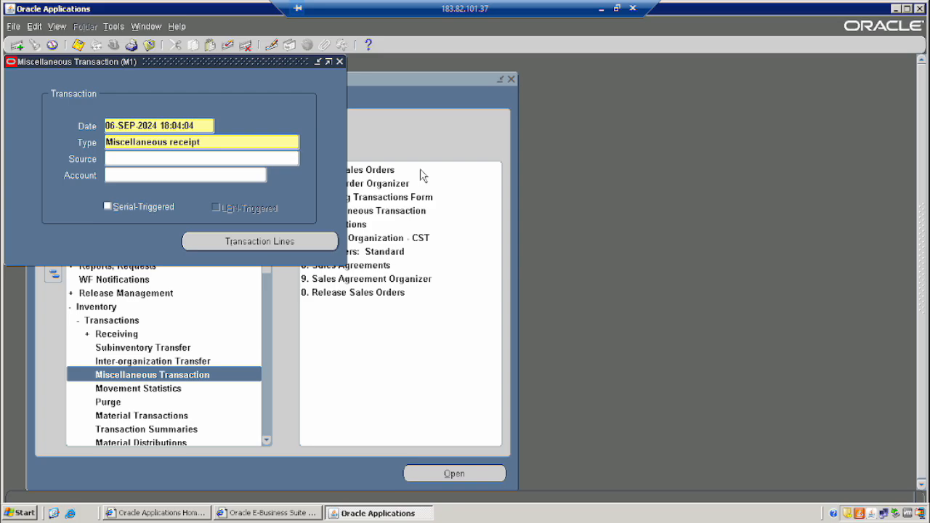
{"action": "left_click", "coordinate": [244, 234]}
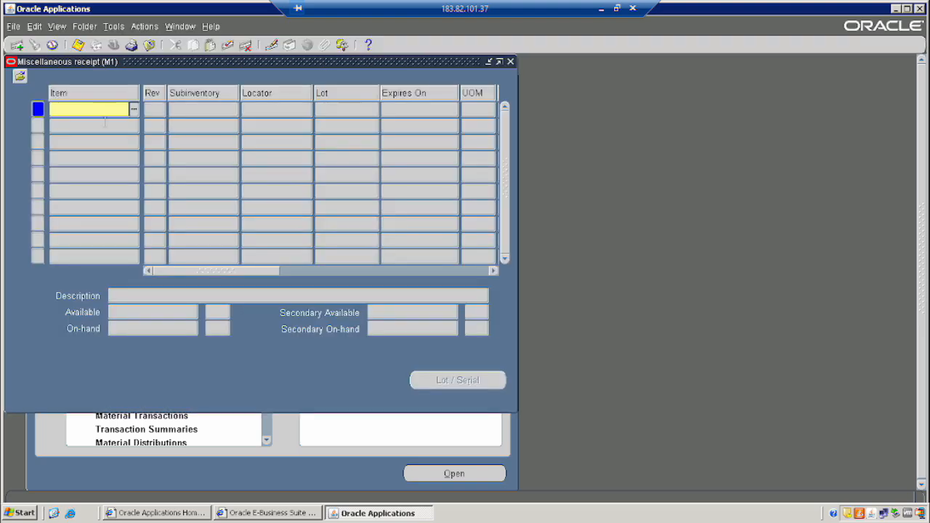
Enter a receipt line for item 11111 in the Stores subinventory
{"action": "type", "text": "11111"}
{"action": "key", "text": "Tab"}
{"action": "type", "text": "s"}
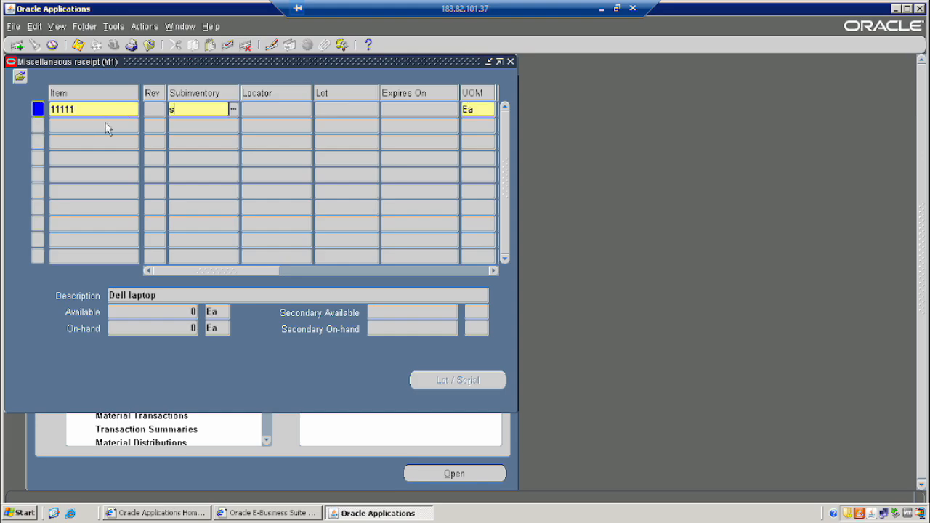
{"action": "type", "text": "tores"}
{"action": "key", "text": "Tab"}
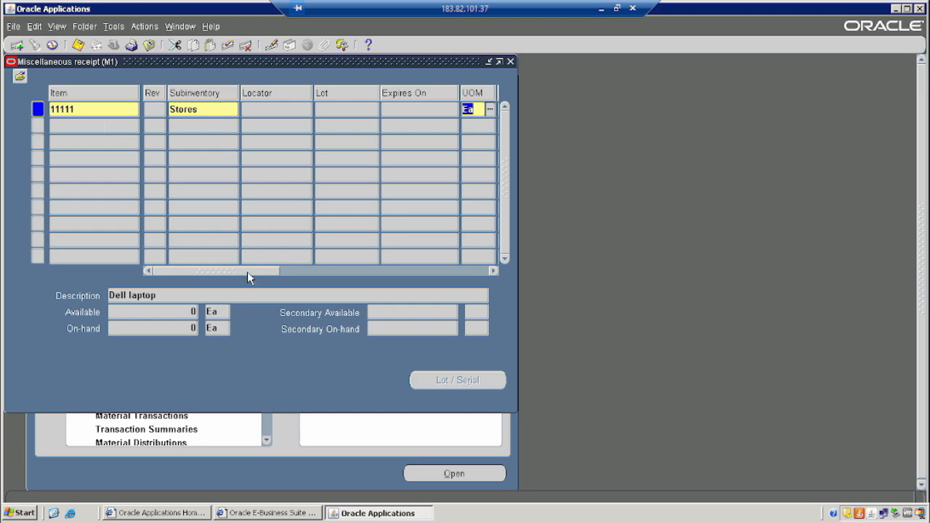
Set the receipt line's quantity to 1000 and save the miscellaneous receipt, closing its windows
{"action": "left_click_drag", "start_coordinate": [247, 276], "coordinate": [321, 271]}
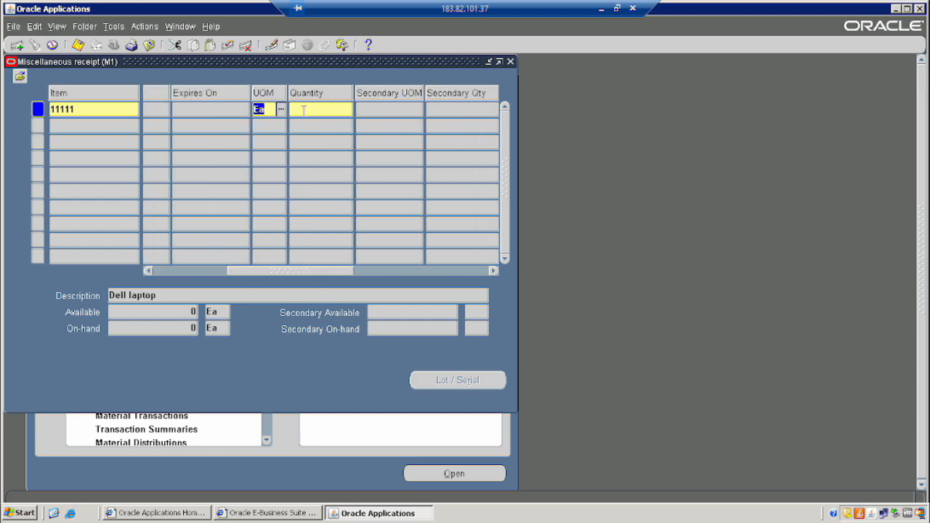
{"action": "left_click", "coordinate": [303, 109]}
{"action": "type", "text": "1000"}
{"action": "key", "text": "Tab"}
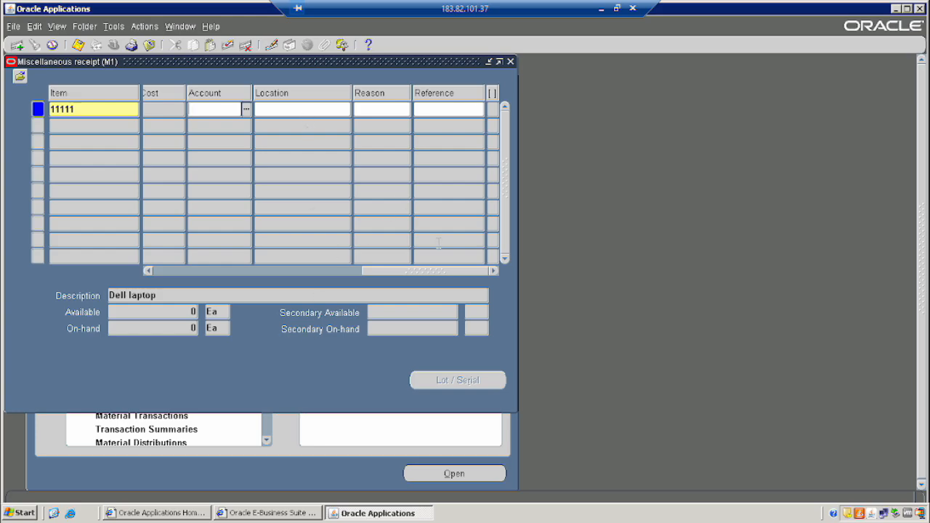
{"action": "left_click", "coordinate": [78, 44]}
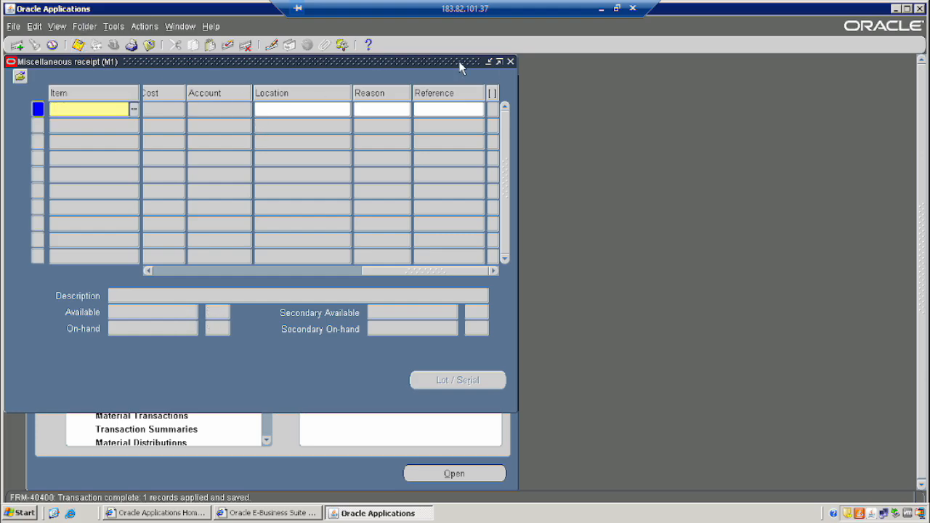
{"action": "left_click", "coordinate": [510, 61]}
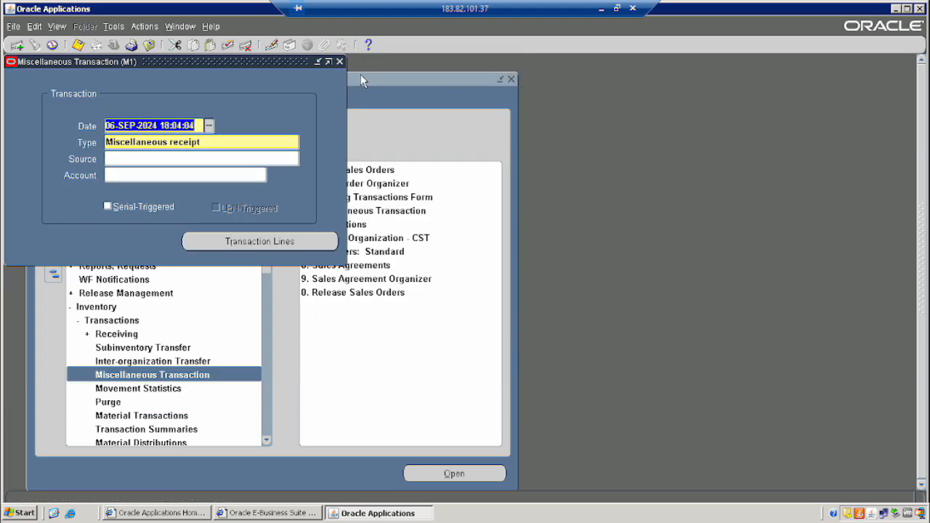
{"action": "left_click", "coordinate": [339, 62]}
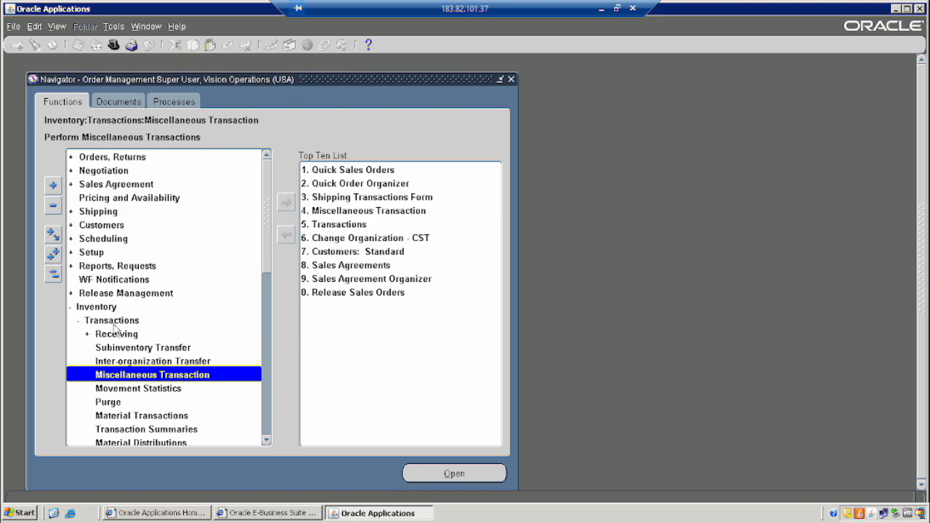
Open Shipping Transactions and find the order's unshipped lines by its order number
{"action": "left_click", "coordinate": [53, 274]}
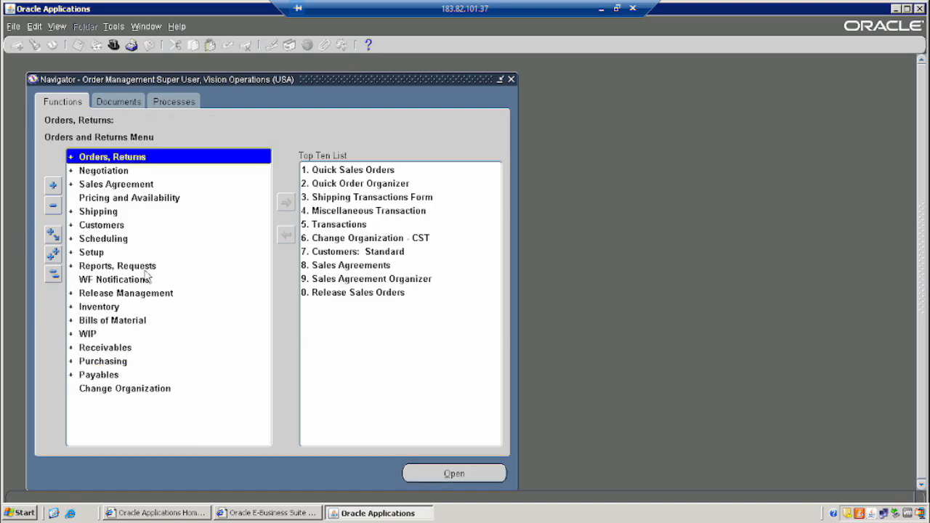
{"action": "left_click", "coordinate": [109, 211]}
{"action": "left_click", "coordinate": [54, 186]}
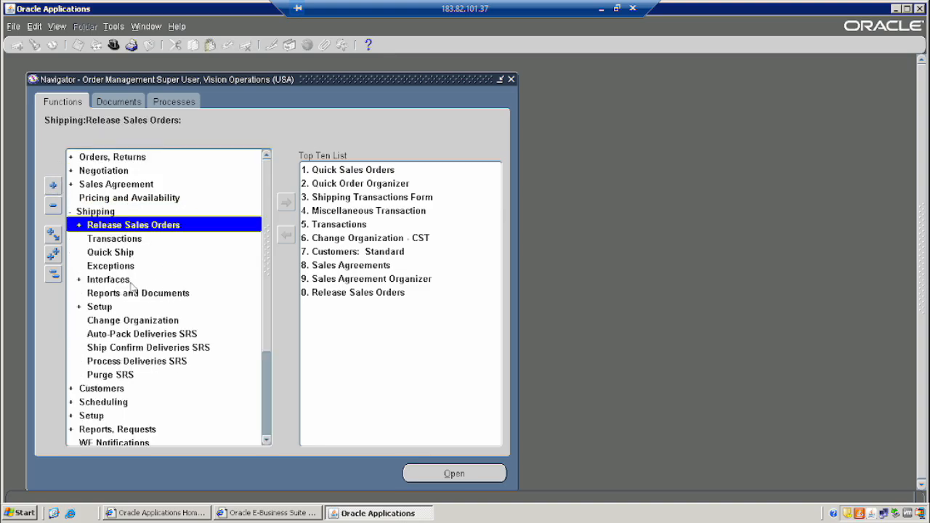
{"action": "left_click", "coordinate": [110, 242]}
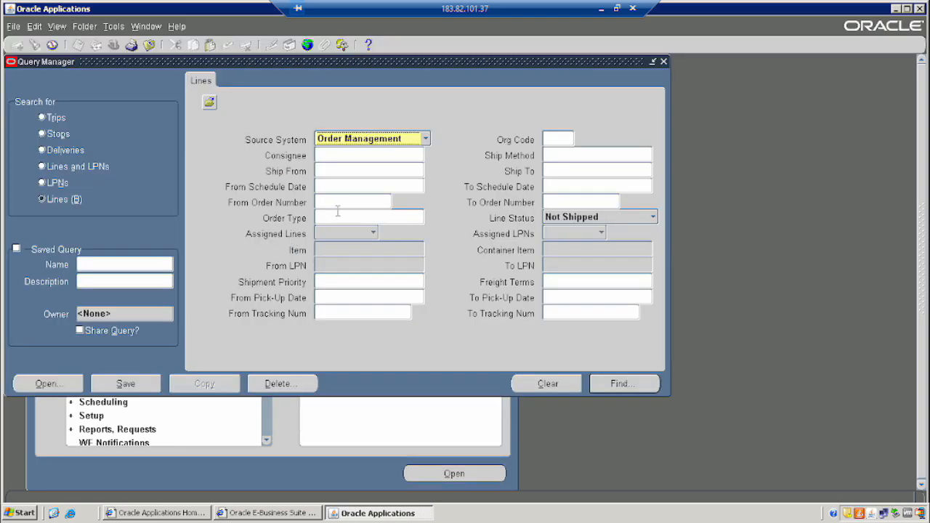
{"action": "left_click", "coordinate": [337, 203]}
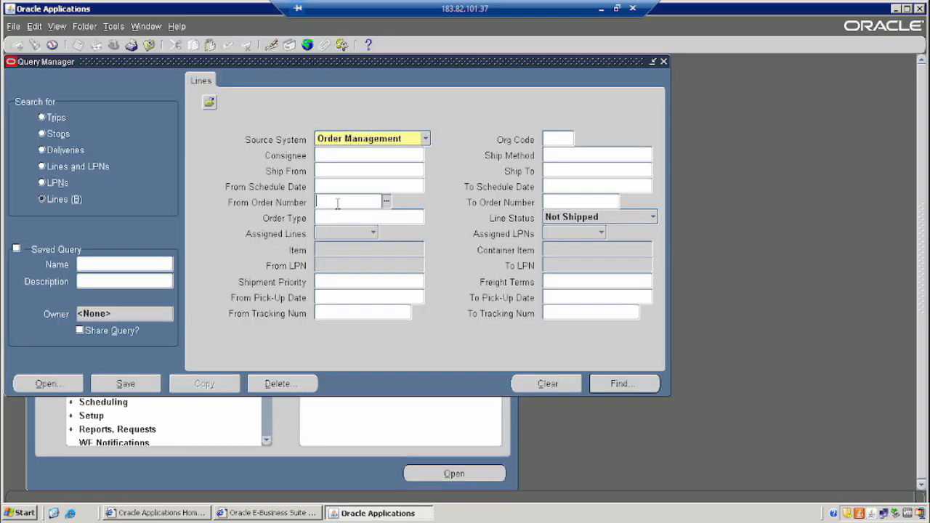
{"action": "type", "text": "70595"}
{"action": "key", "text": "Tab"}
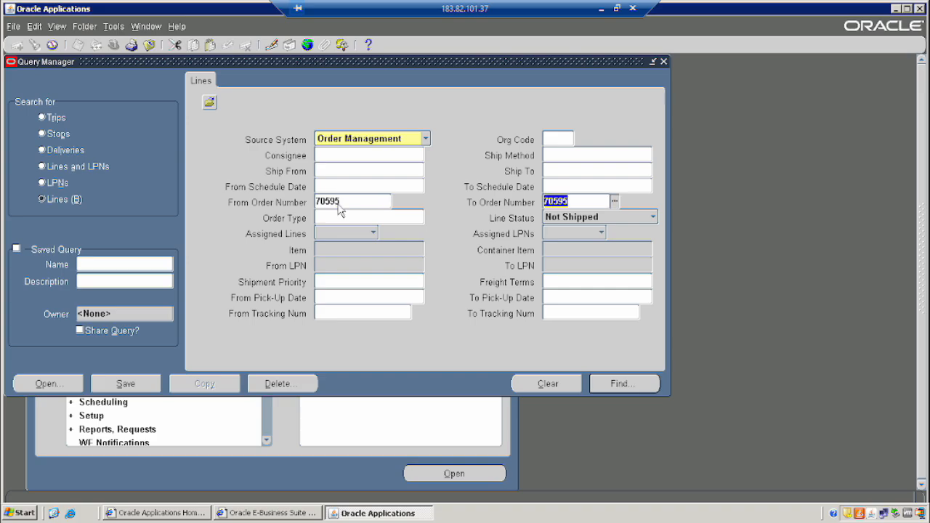
{"action": "left_click", "coordinate": [614, 383]}
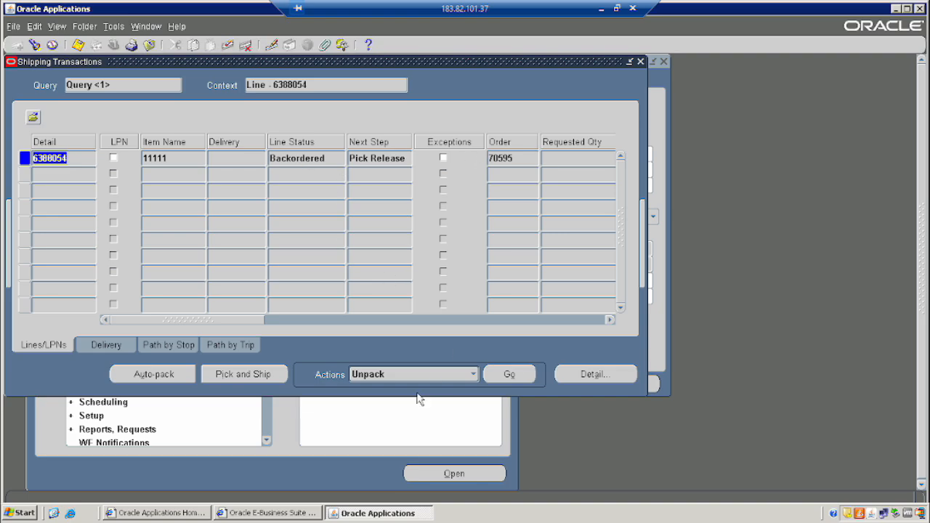
Launch Pick Release for the backordered item 11111 line, check it for a delivery, and close the shipping transactions
{"action": "left_click", "coordinate": [450, 374]}
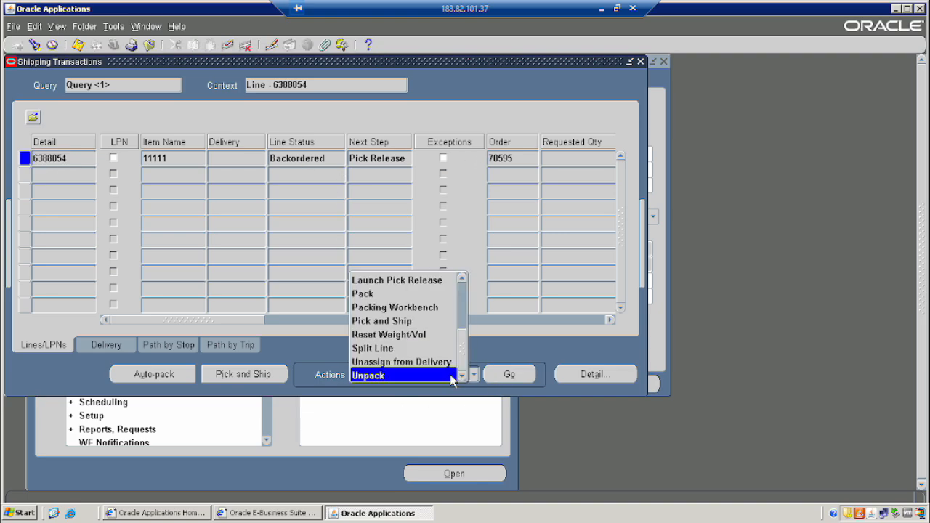
{"action": "left_click", "coordinate": [394, 285]}
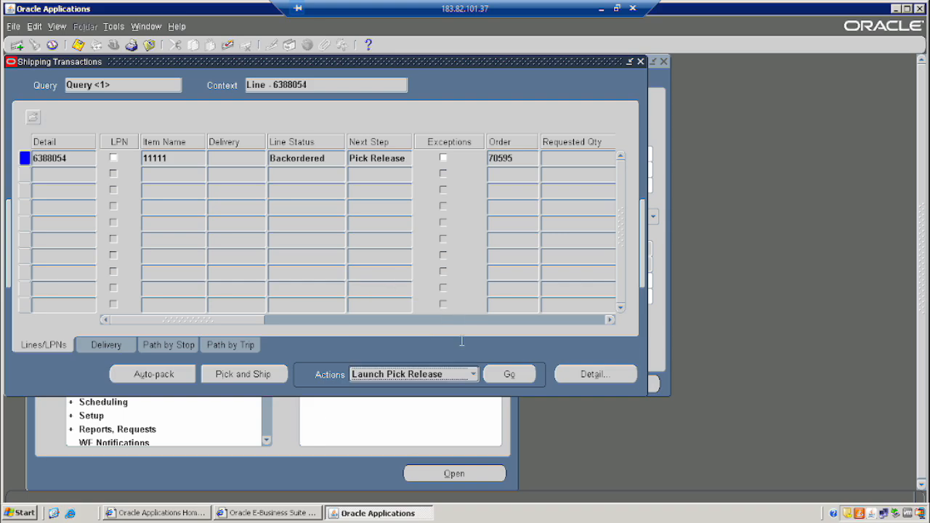
{"action": "left_click", "coordinate": [505, 374]}
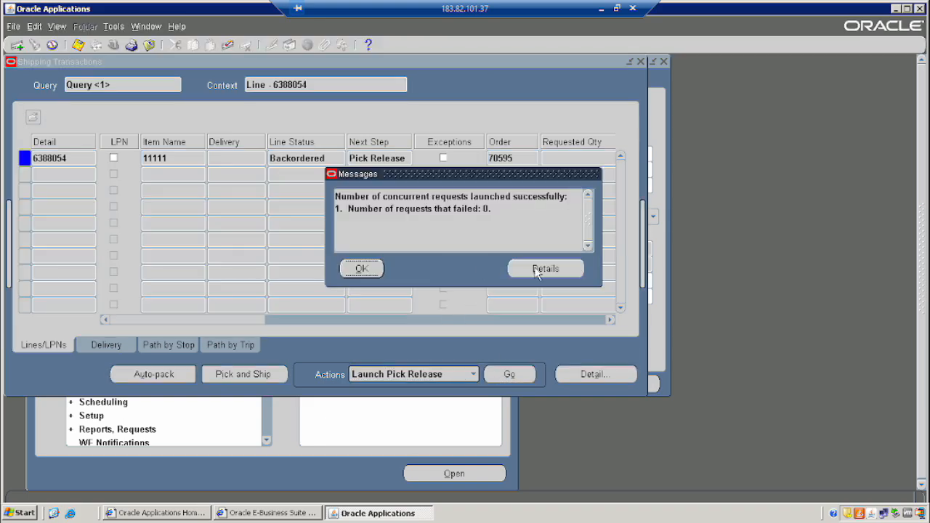
{"action": "left_click", "coordinate": [362, 269]}
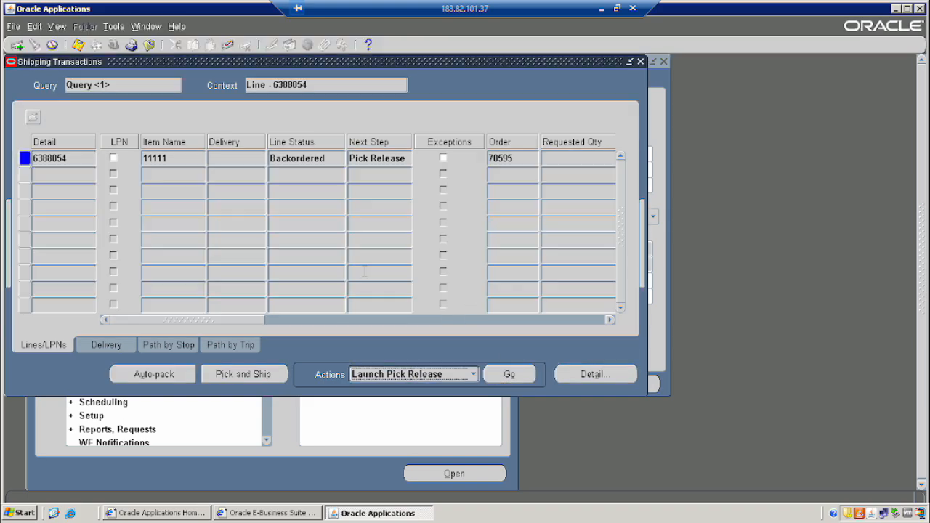
{"action": "left_click", "coordinate": [102, 349]}
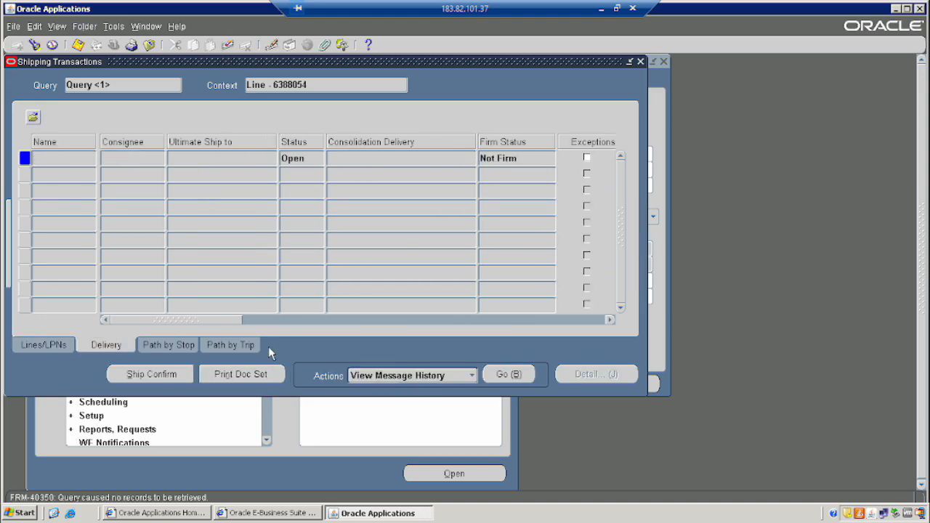
{"action": "left_click", "coordinate": [640, 62]}
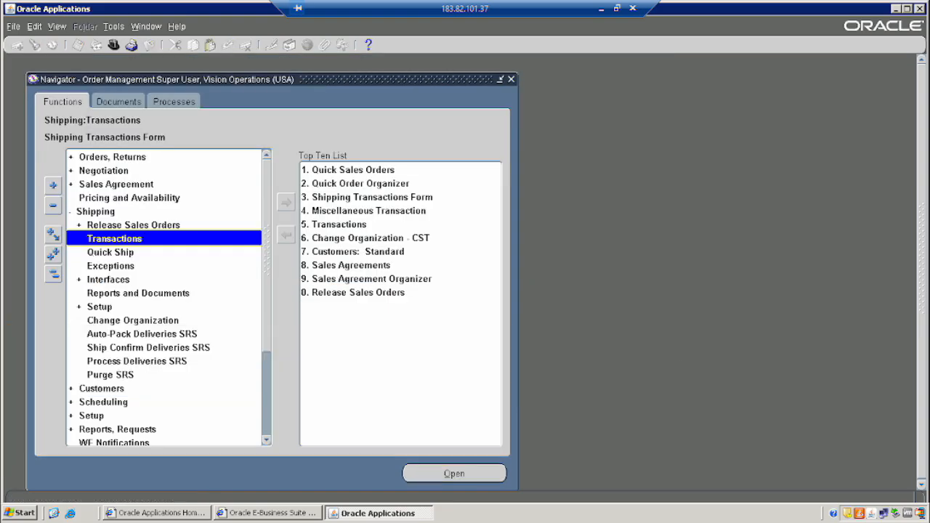
Find the order's unshipped lines in Shipping Transactions by order number and try to pick and ship the backordered item 11111 line
{"action": "double_click", "coordinate": [114, 242]}
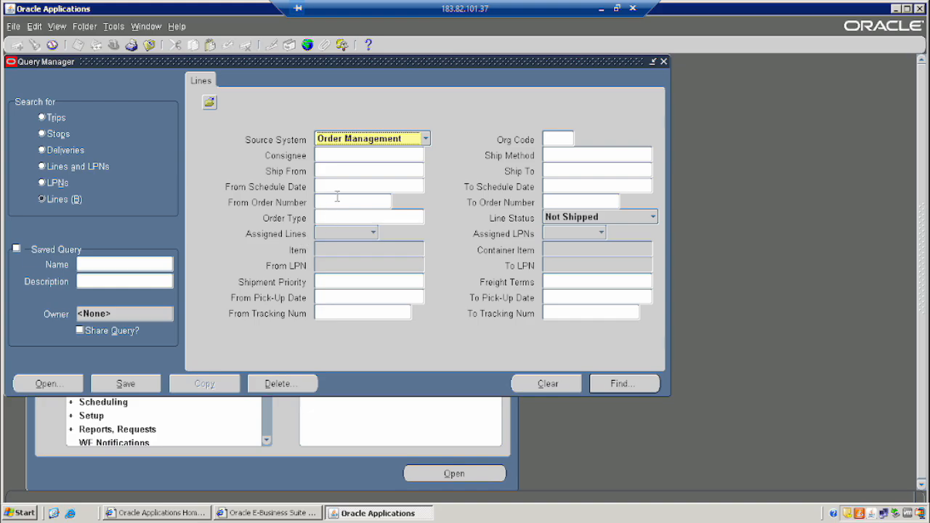
{"action": "left_click", "coordinate": [337, 200]}
{"action": "type", "text": "70"}
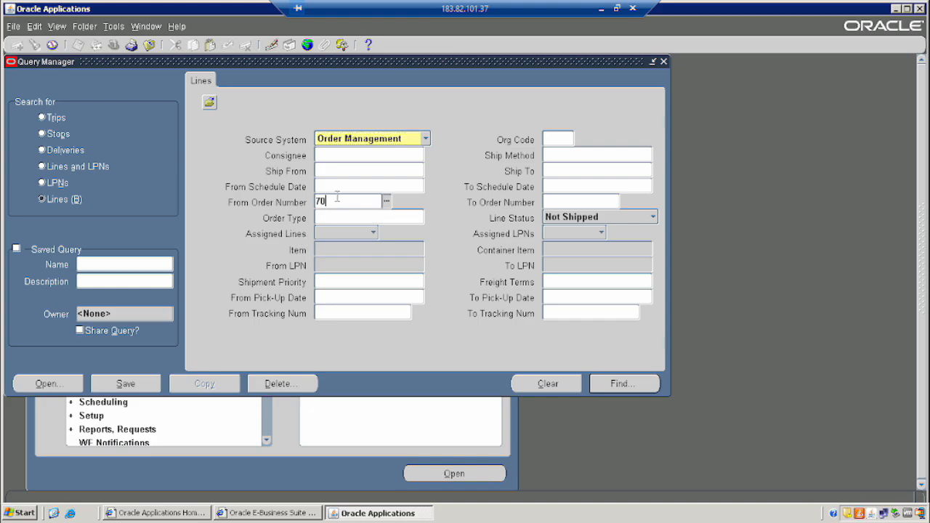
{"action": "type", "text": "595"}
{"action": "key", "text": "Tab"}
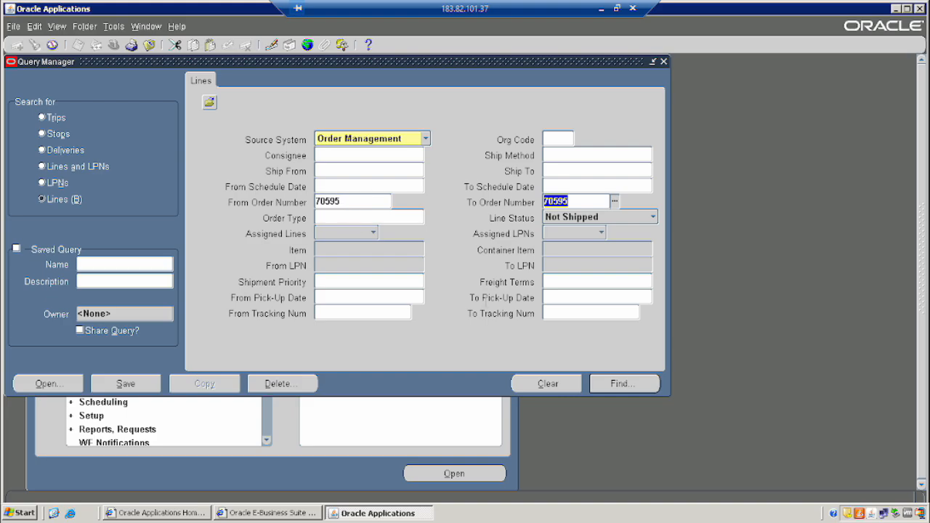
{"action": "left_click", "coordinate": [619, 385]}
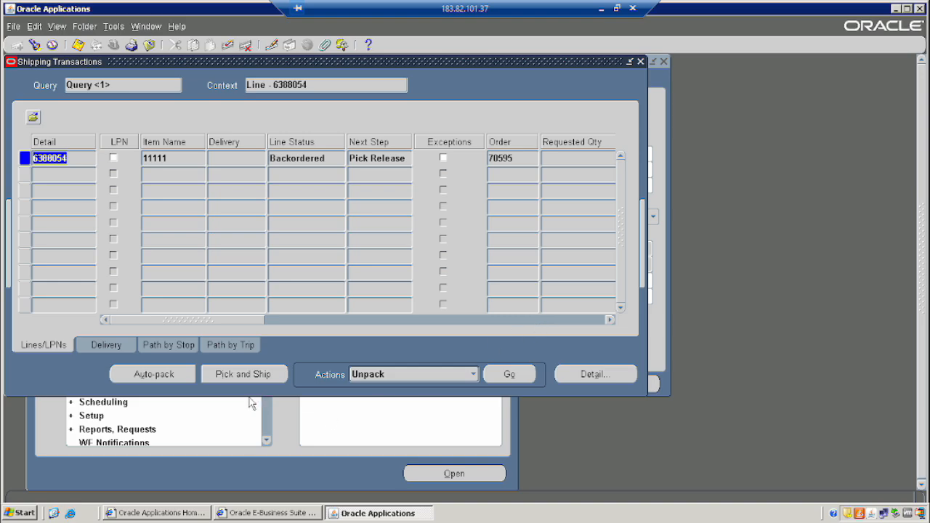
{"action": "left_click", "coordinate": [224, 378]}
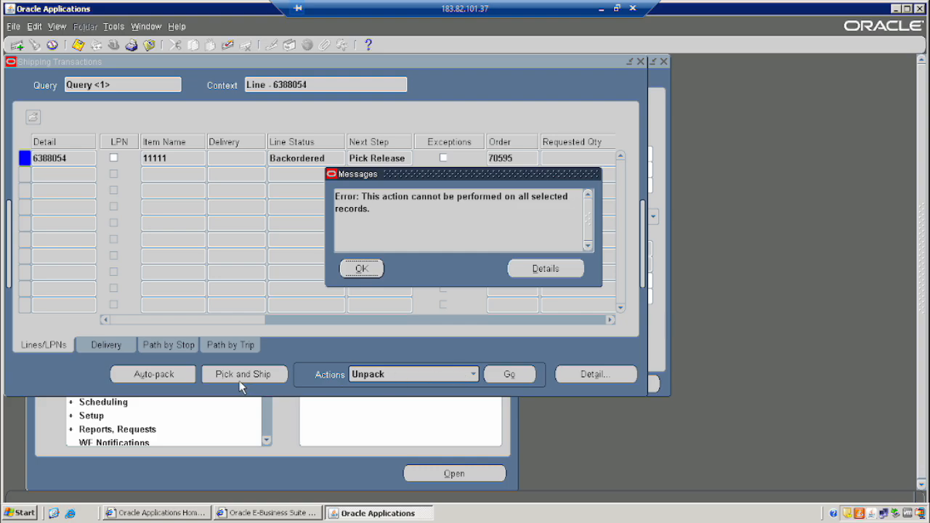
{"action": "left_click", "coordinate": [360, 269]}
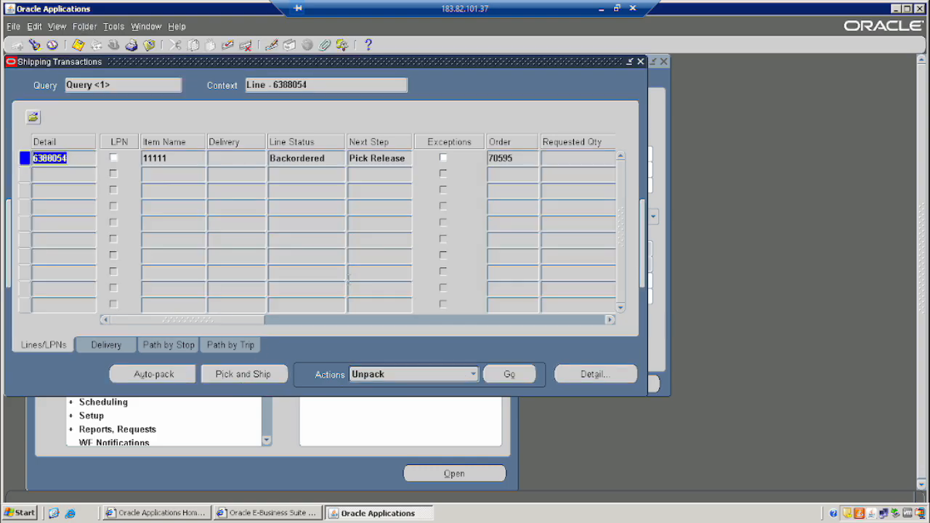
Ship confirm the line's open delivery with the Auto Ship rule and entered quantities, and close the shipping transactions
{"action": "left_click", "coordinate": [101, 347]}
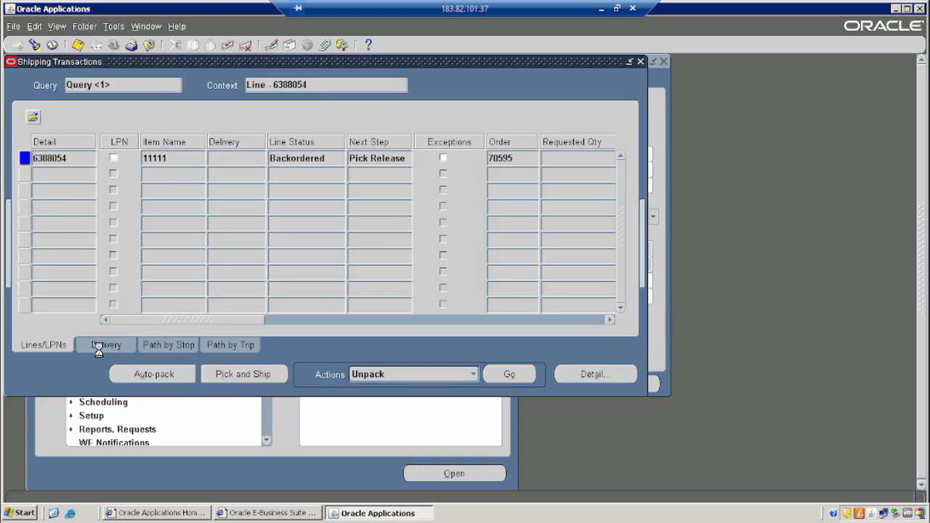
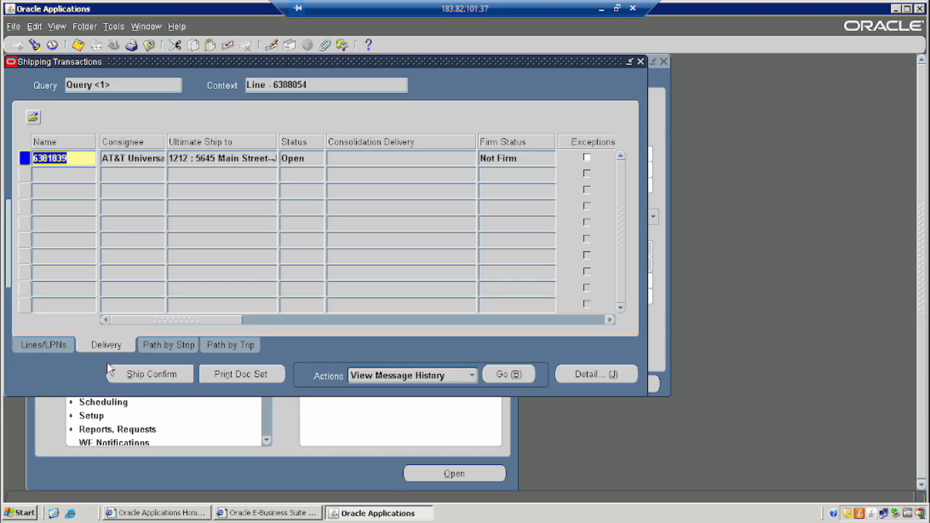
{"action": "left_click", "coordinate": [129, 375]}
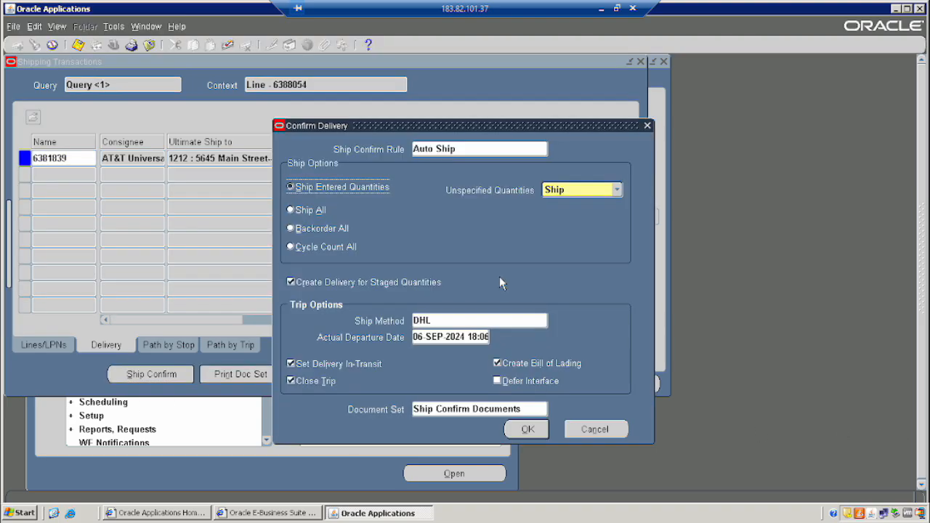
{"action": "left_click", "coordinate": [530, 430]}
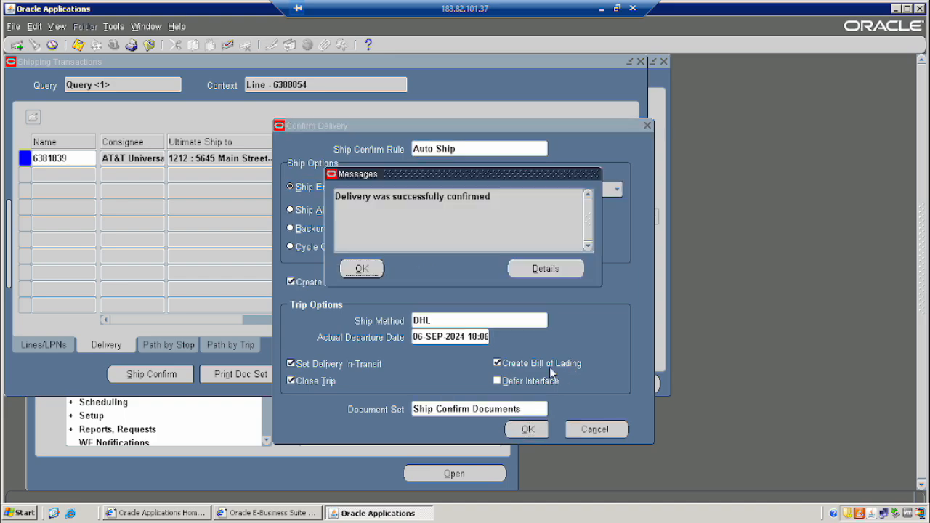
{"action": "left_click", "coordinate": [348, 269]}
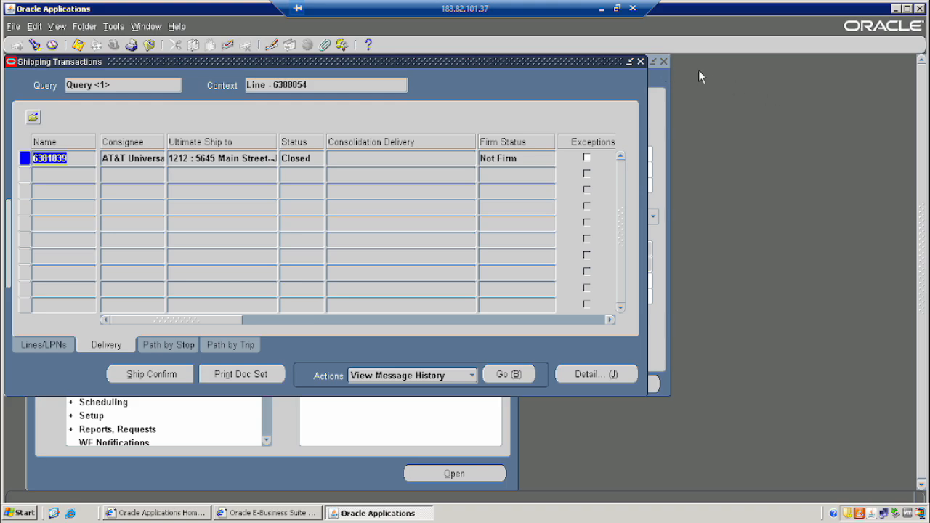
{"action": "left_click", "coordinate": [640, 62]}
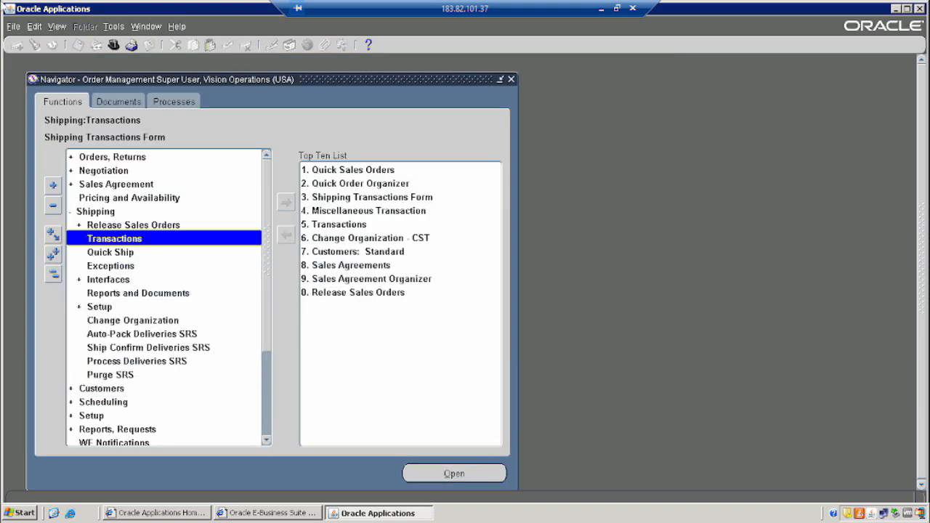
Open the Sales Orders form from Orders, Returns and query the shipped order by its order number
{"action": "left_click", "coordinate": [53, 275]}
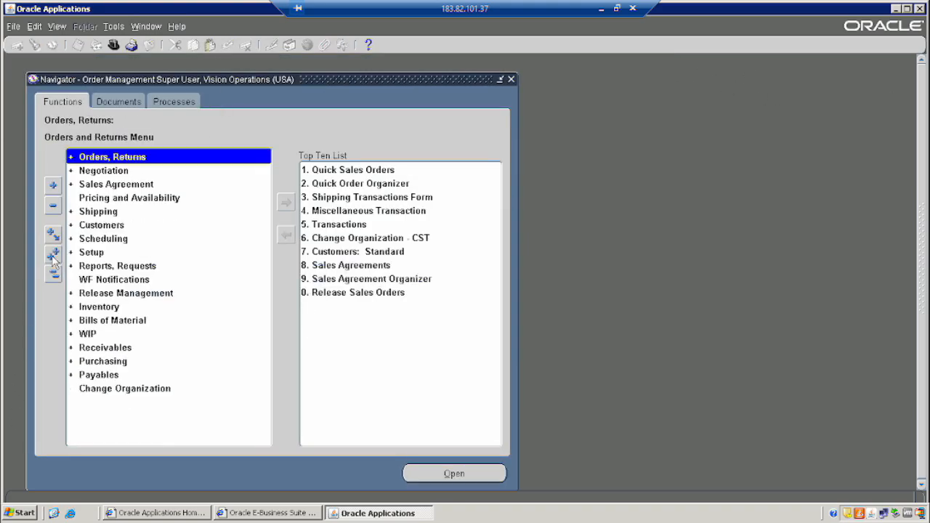
{"action": "left_click", "coordinate": [53, 189]}
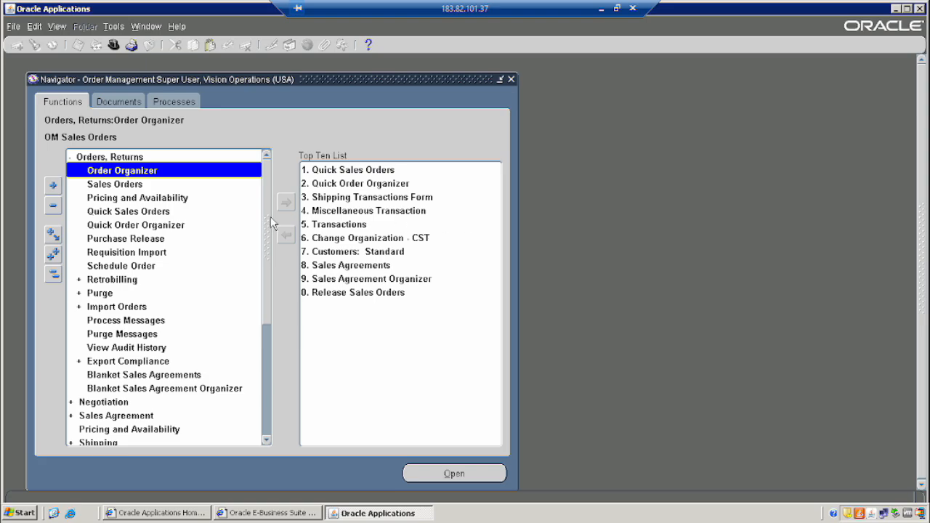
{"action": "left_click", "coordinate": [114, 188]}
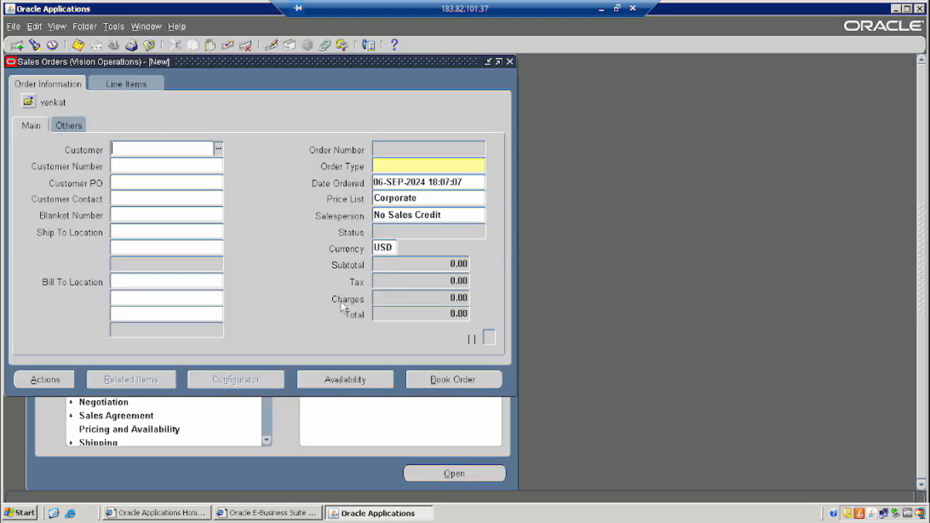
{"action": "key", "text": "F11"}
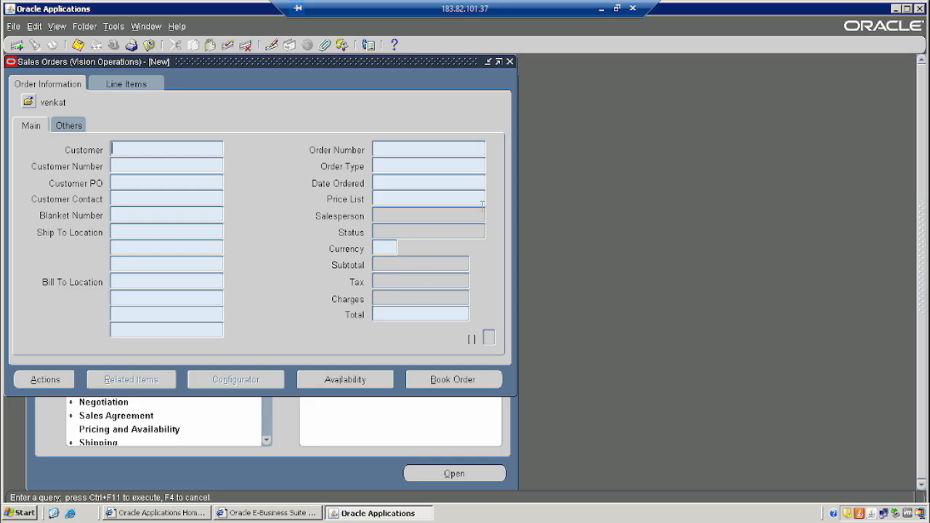
{"action": "type", "text": "70595"}
{"action": "key", "text": "ctrl+F11"}
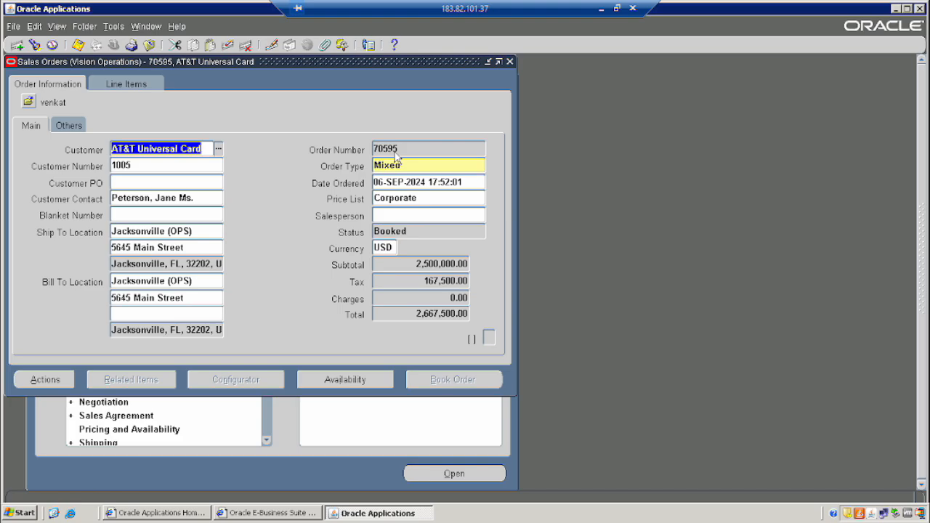
Examine the quantities and statuses of the order's two item 11111 lines
{"action": "left_click", "coordinate": [120, 85]}
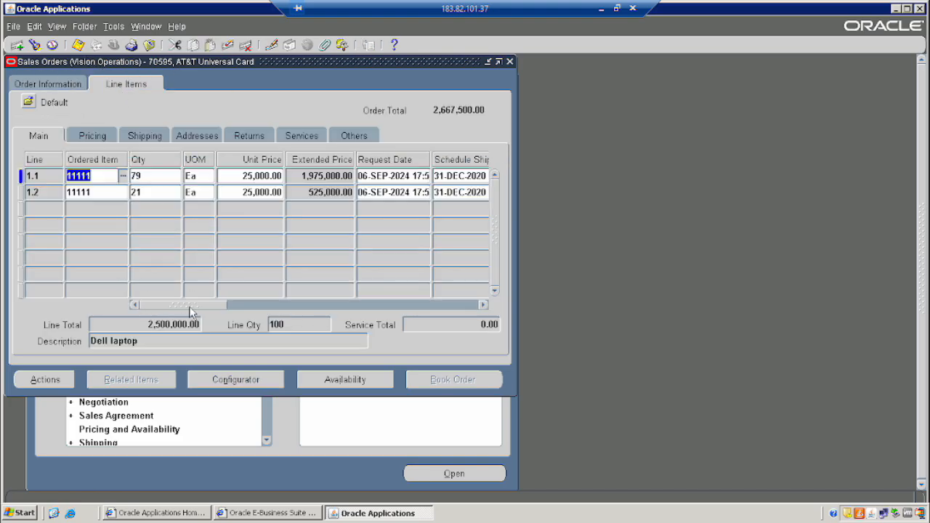
{"action": "left_click_drag", "start_coordinate": [190, 311], "coordinate": [231, 311]}
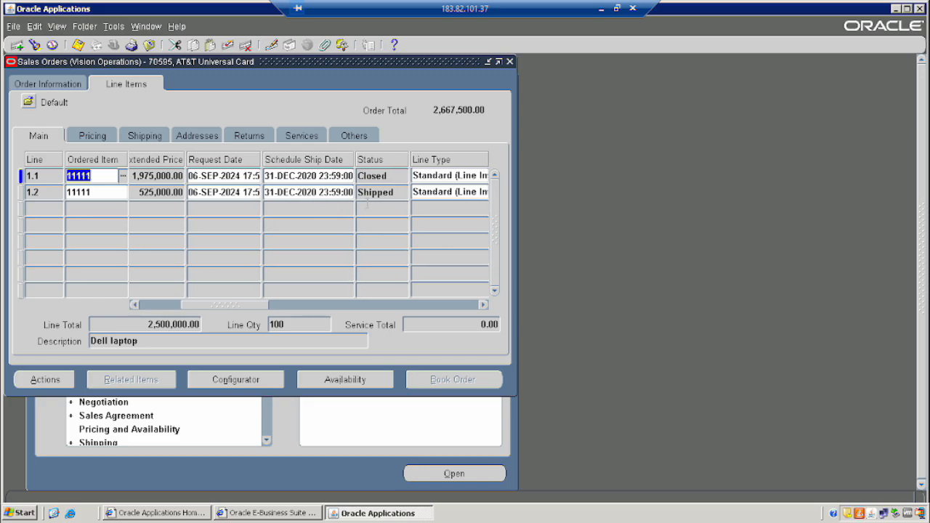
{"action": "left_click", "coordinate": [367, 192]}
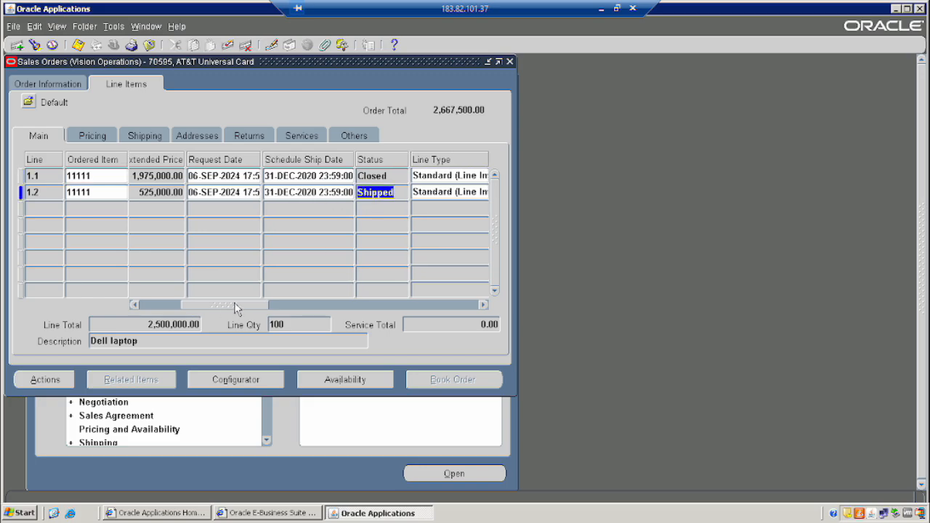
{"action": "left_click_drag", "start_coordinate": [233, 305], "coordinate": [134, 306]}
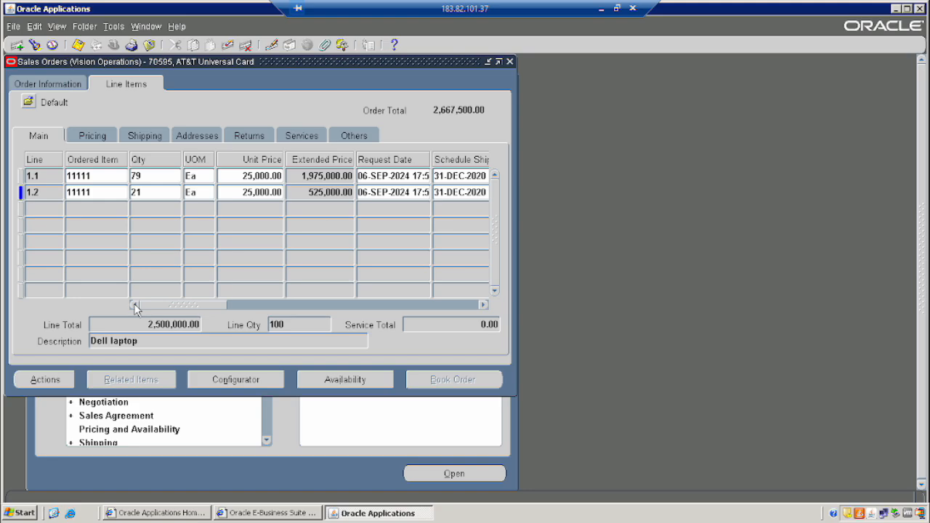
{"action": "mouse_move", "coordinate": [134, 307]}
{"action": "left_mouse_down"}
{"action": "mouse_move", "coordinate": [241, 304]}
{"action": "mouse_move", "coordinate": [129, 306]}
{"action": "left_mouse_up"}
Check line 1.2's Additional Line Information for holds, returns and invoices, and close it
{"action": "left_click", "coordinate": [34, 26]}
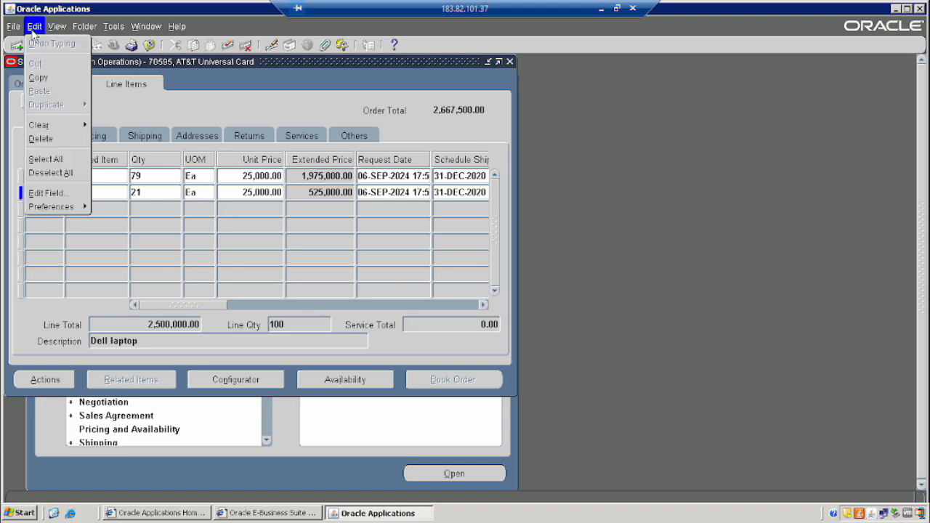
{"action": "left_click", "coordinate": [109, 134]}
{"action": "left_click", "coordinate": [53, 379]}
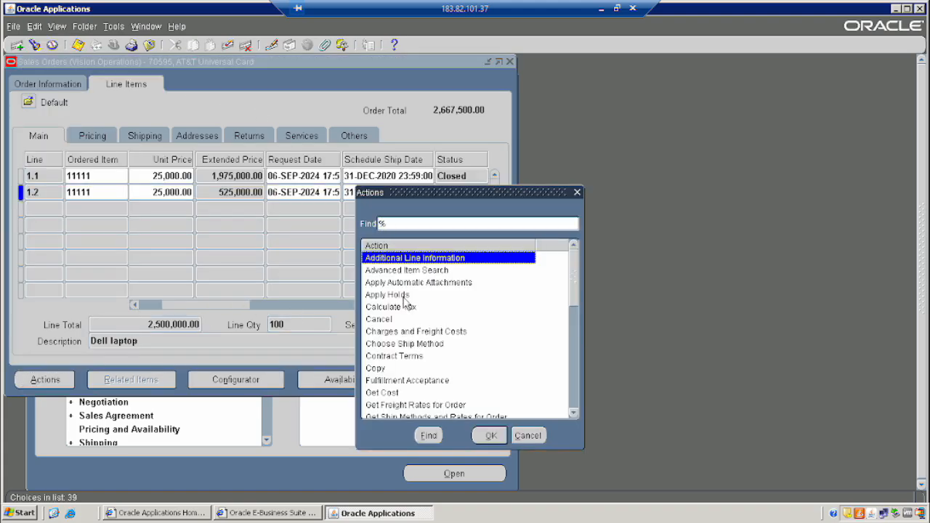
{"action": "left_click", "coordinate": [485, 434]}
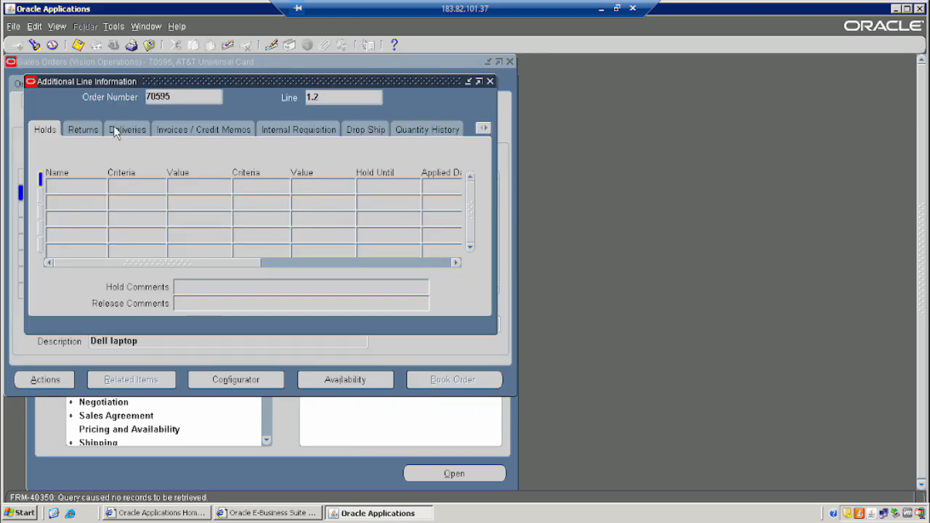
{"action": "left_click", "coordinate": [192, 130]}
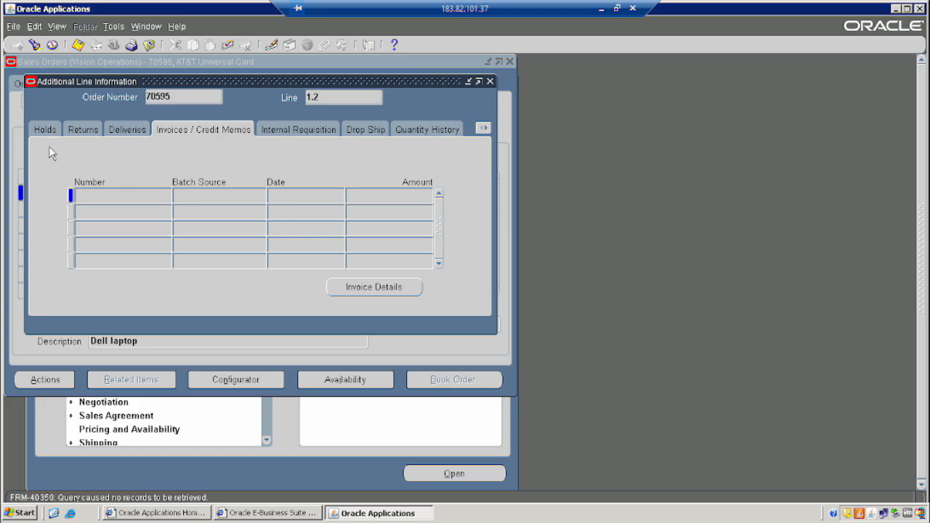
{"action": "left_click", "coordinate": [77, 129]}
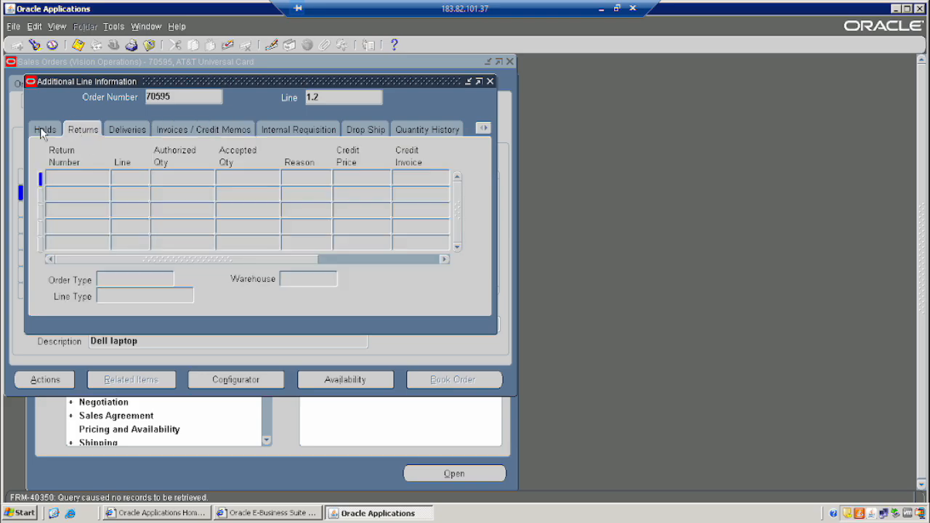
{"action": "left_click", "coordinate": [41, 129]}
{"action": "left_click", "coordinate": [185, 128]}
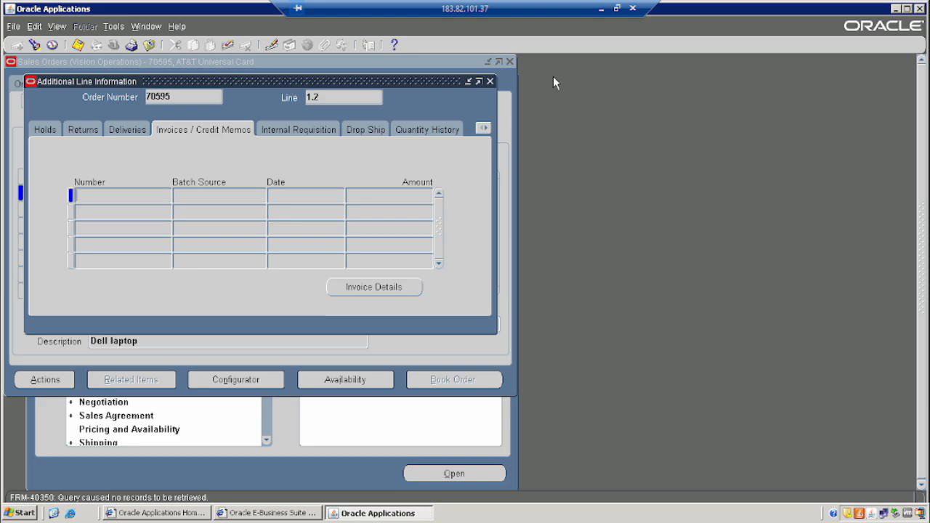
{"action": "left_click", "coordinate": [492, 82]}
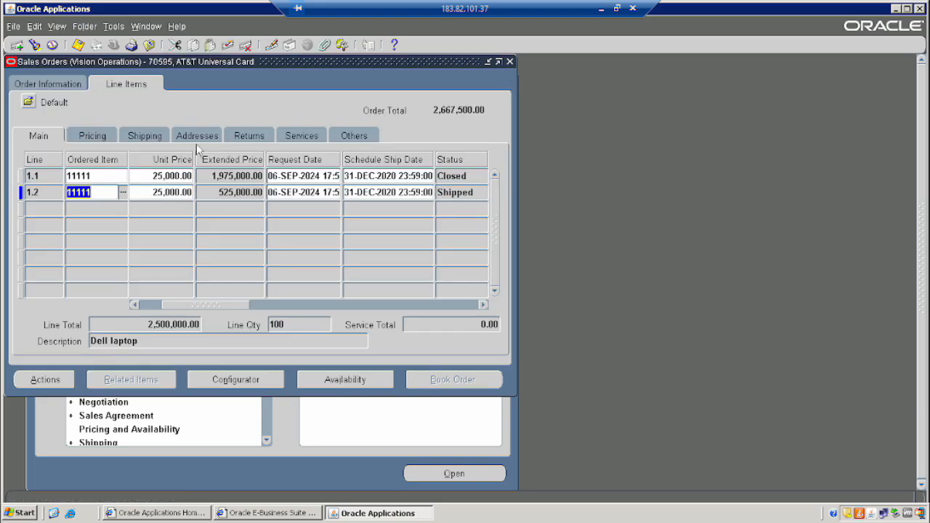
View the invoice listed in line 1.1's Additional Line Information and open its details and line items
{"action": "left_click", "coordinate": [106, 175]}
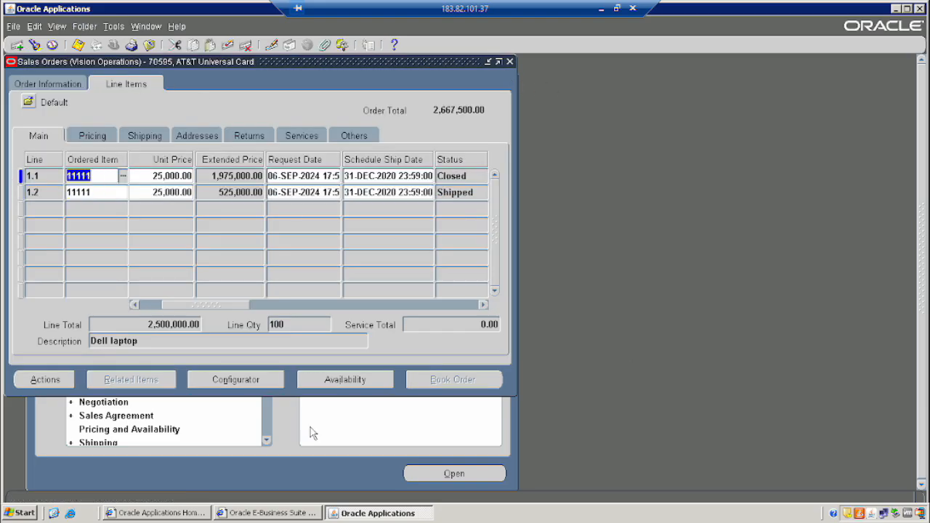
{"action": "left_click", "coordinate": [63, 378]}
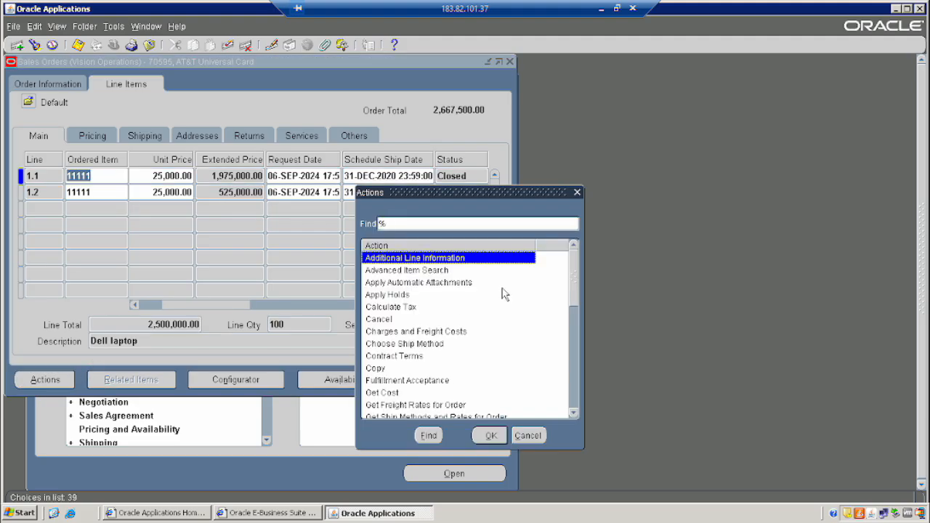
{"action": "left_click", "coordinate": [492, 435]}
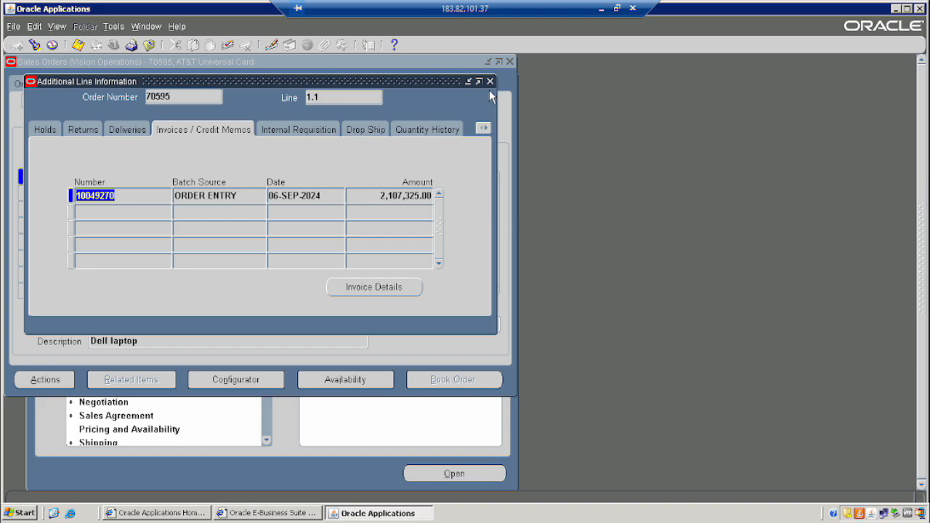
{"action": "left_click_drag", "start_coordinate": [391, 85], "coordinate": [681, 104]}
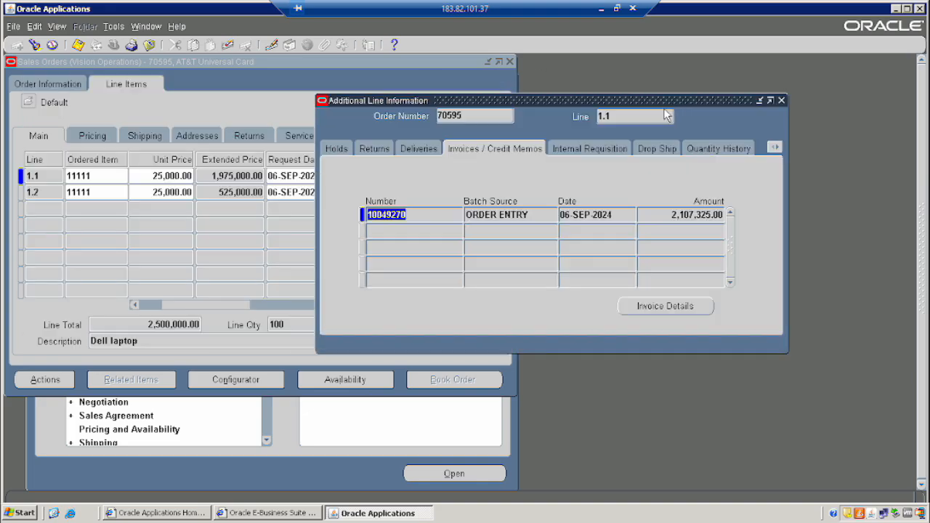
{"action": "left_click_drag", "start_coordinate": [565, 104], "coordinate": [566, 217]}
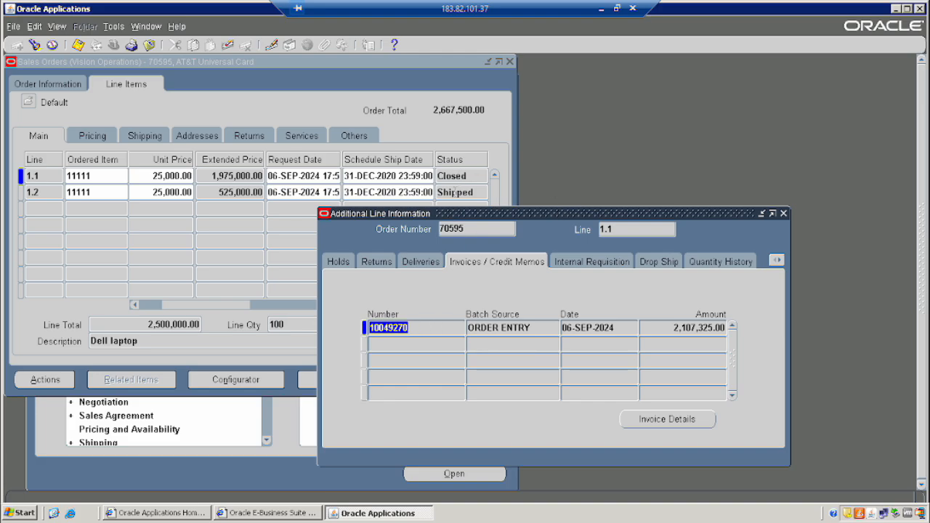
{"action": "left_click", "coordinate": [657, 420]}
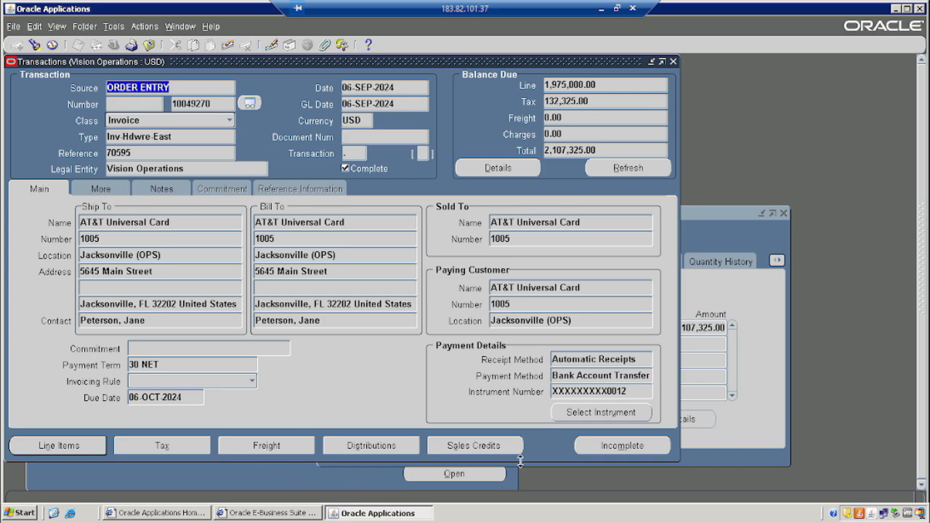
{"action": "left_click", "coordinate": [64, 448]}
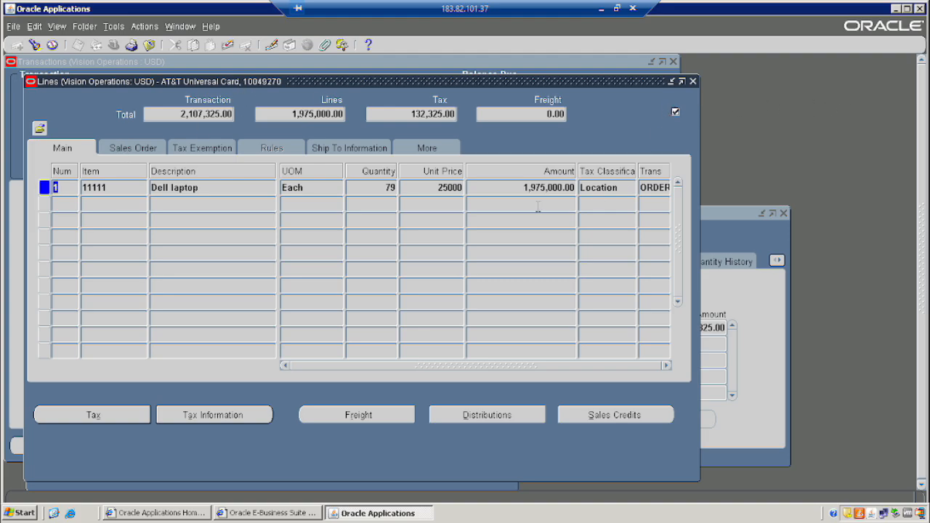
Close the invoice lines, transaction and Additional Line Information windows, and check the quantities of both order lines
{"action": "left_click", "coordinate": [693, 82]}
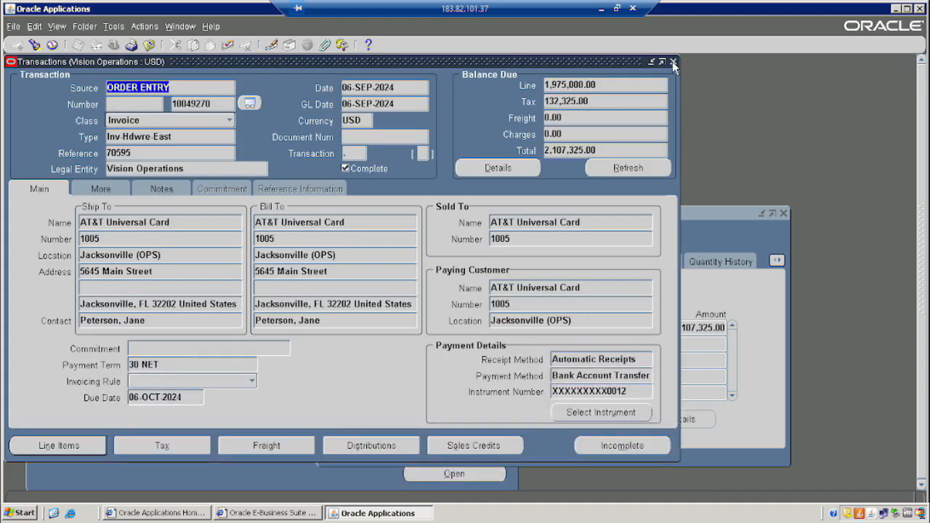
{"action": "left_click", "coordinate": [672, 62]}
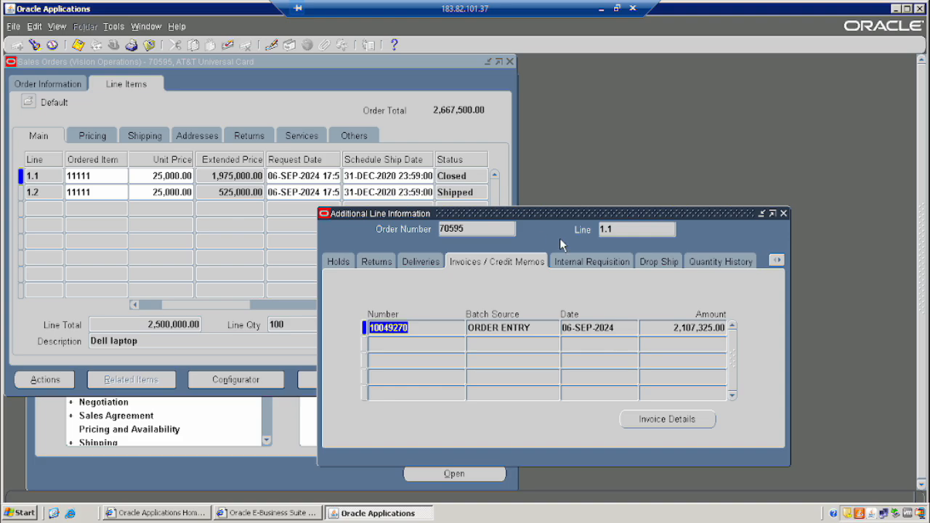
{"action": "left_click", "coordinate": [783, 213]}
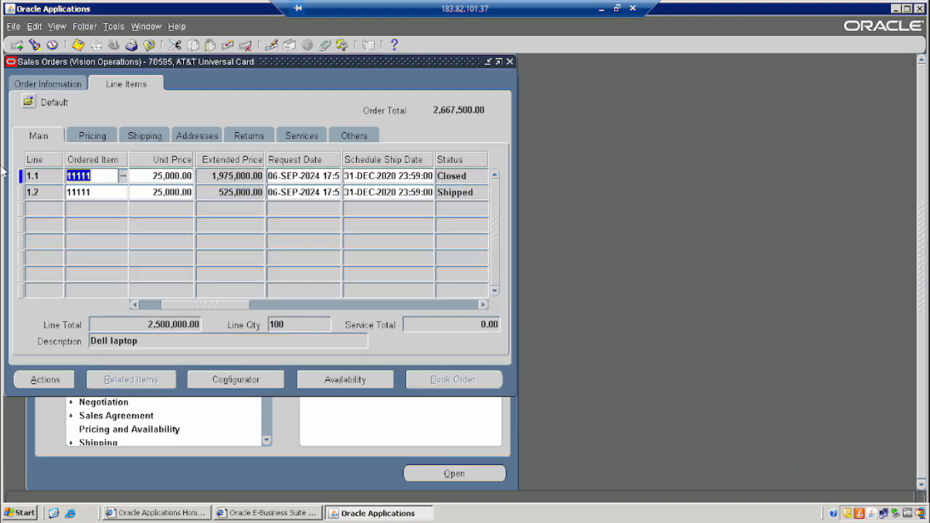
{"action": "left_click", "coordinate": [137, 305]}
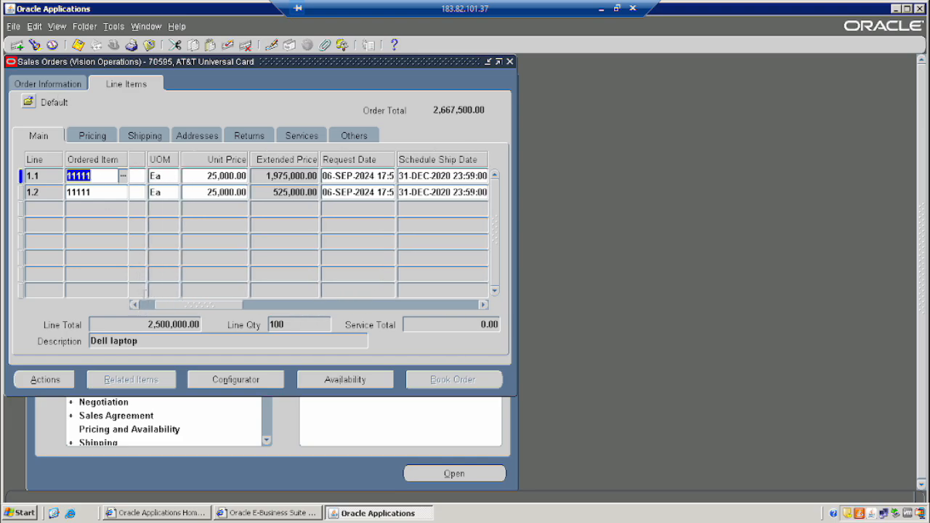
{"action": "left_click", "coordinate": [142, 305]}
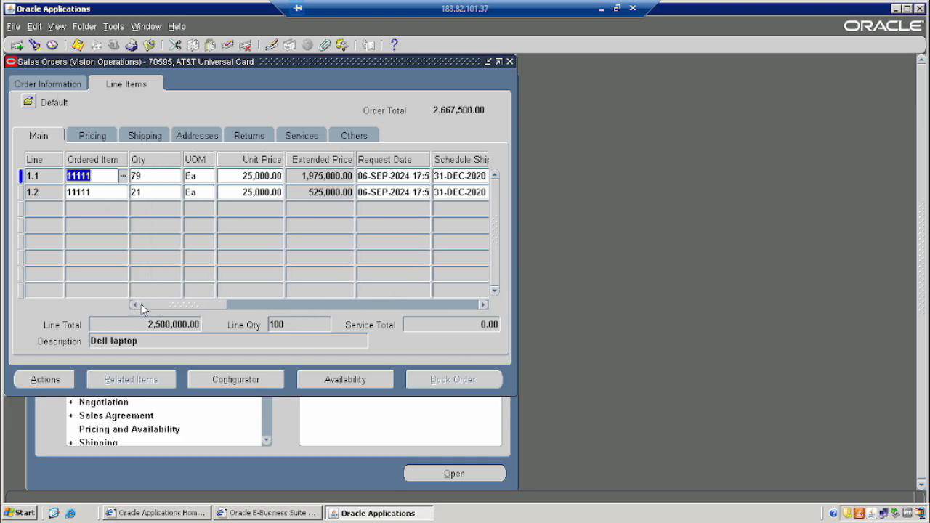
{"action": "left_click", "coordinate": [143, 176]}
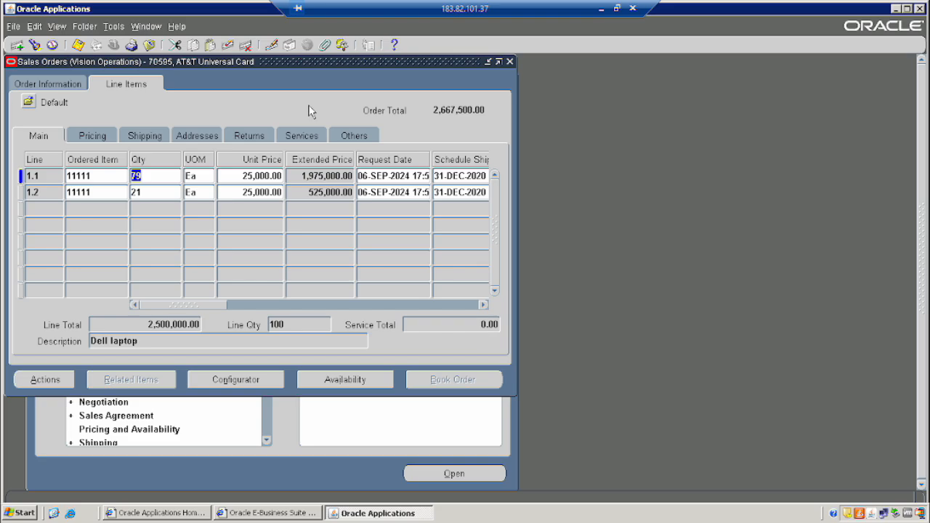
Recheck line 1.2's Additional Line Information for invoices, and close it
{"action": "left_click", "coordinate": [112, 190]}
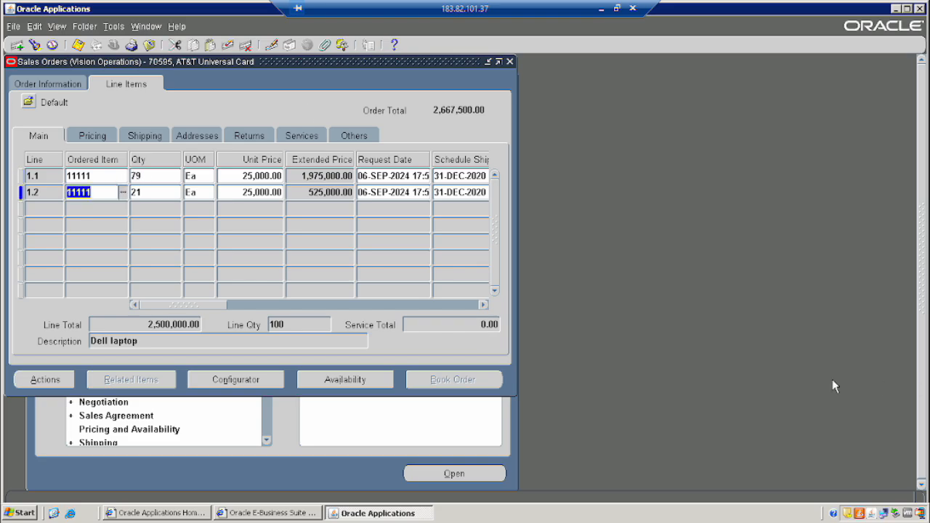
{"action": "left_click", "coordinate": [45, 379]}
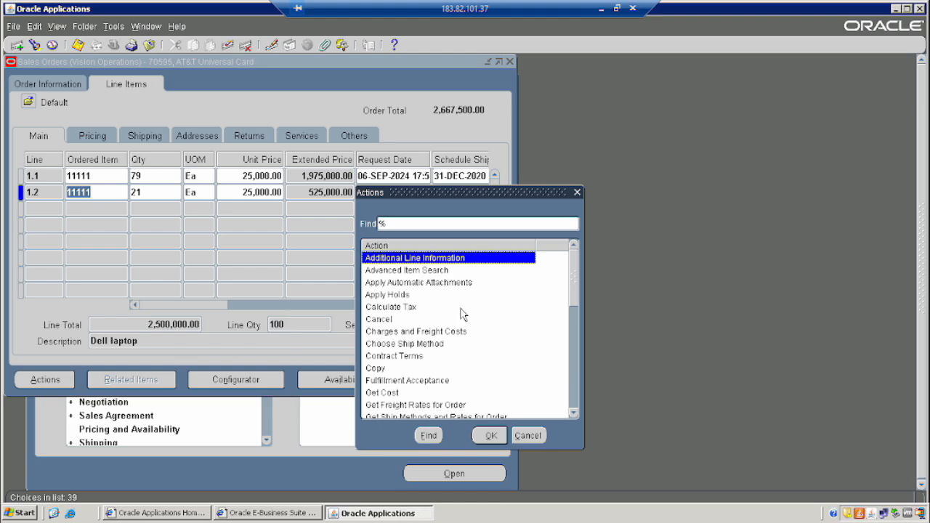
{"action": "left_click", "coordinate": [486, 437]}
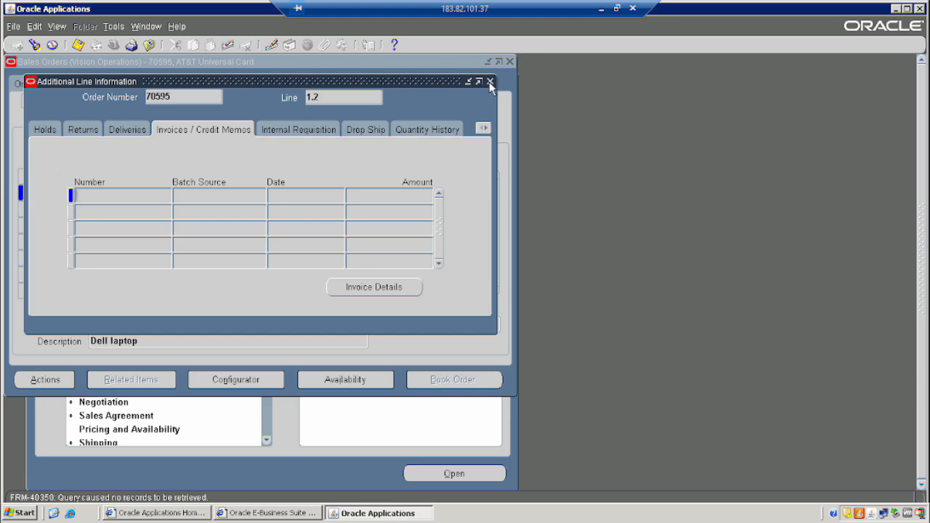
{"action": "left_click", "coordinate": [489, 81]}
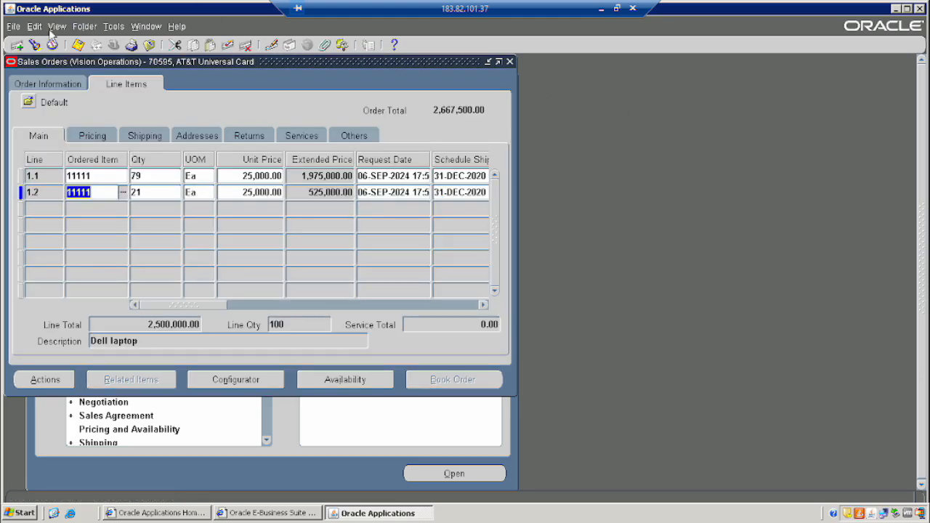
Start a new single request for the Workflow Background Process
{"action": "left_click", "coordinate": [56, 26]}
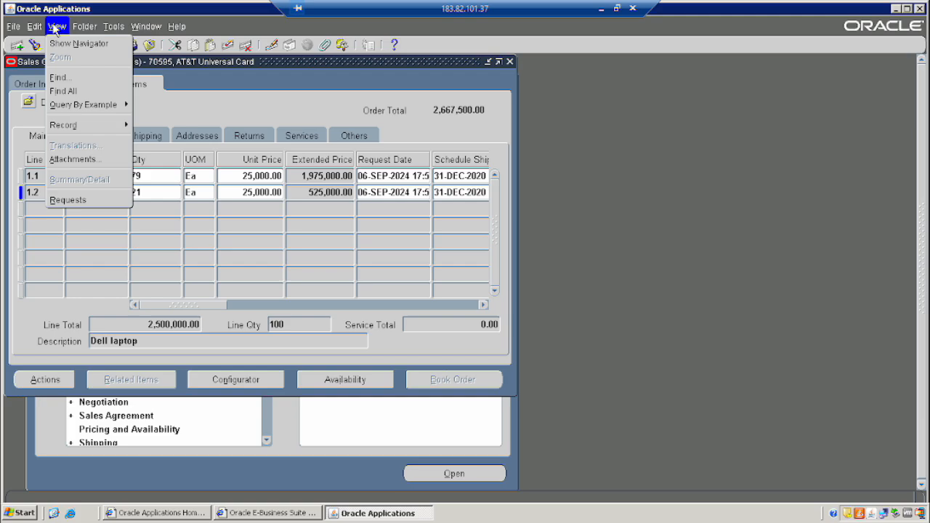
{"action": "left_click", "coordinate": [67, 200]}
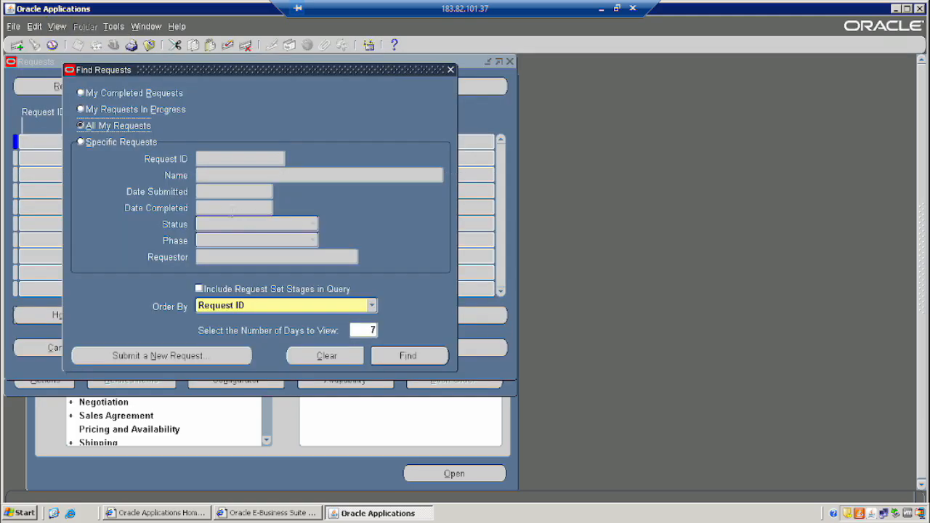
{"action": "left_click", "coordinate": [163, 357]}
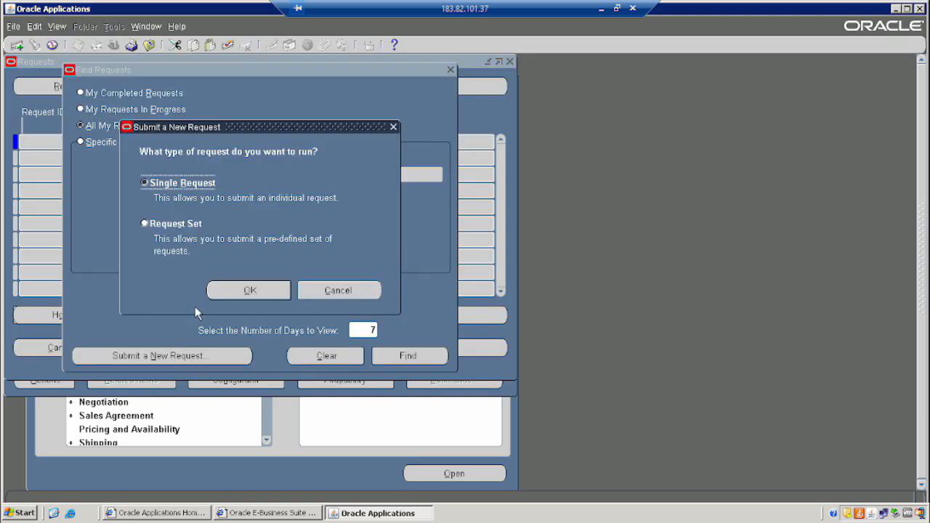
{"action": "left_click", "coordinate": [236, 290]}
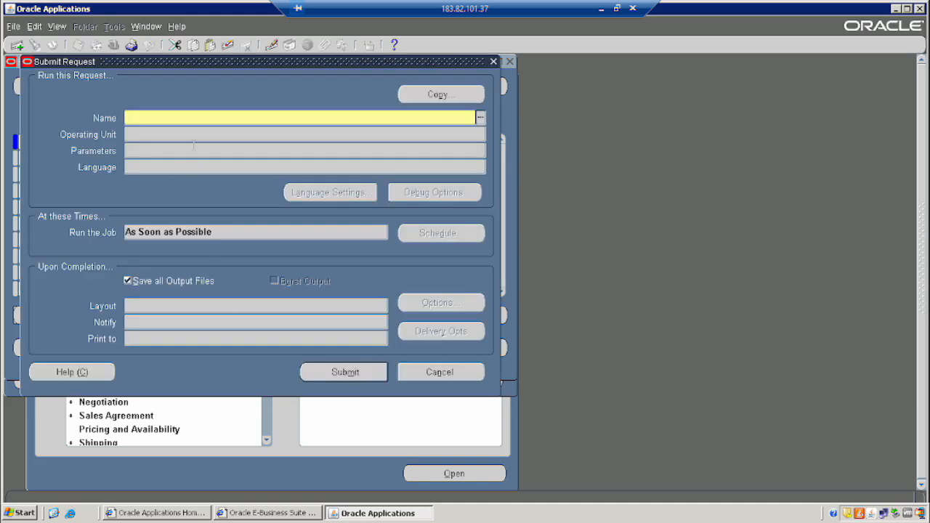
{"action": "type", "text": "work"}
{"action": "key", "text": "Tab"}
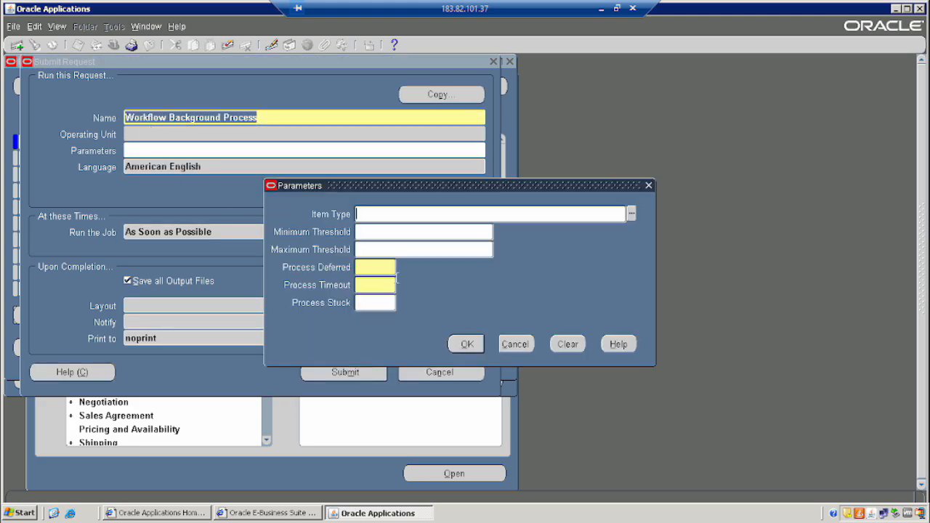
Set Process Deferred and Process Timeout to Yes, and submit the request without adding another one
{"action": "left_click", "coordinate": [379, 269]}
{"action": "type", "text": "yes"}
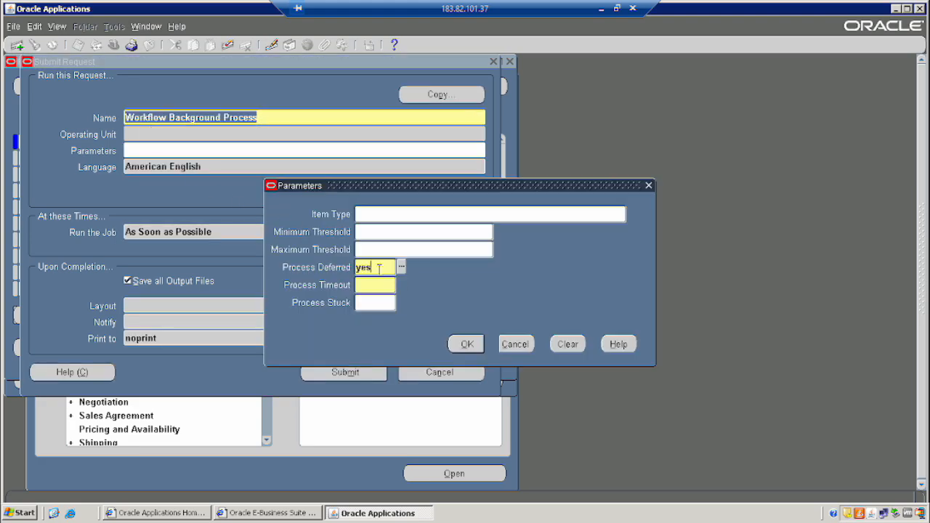
{"action": "key", "text": "Tab"}
{"action": "type", "text": "ye"}
{"action": "key", "text": "Tab"}
{"action": "left_click", "coordinate": [466, 343]}
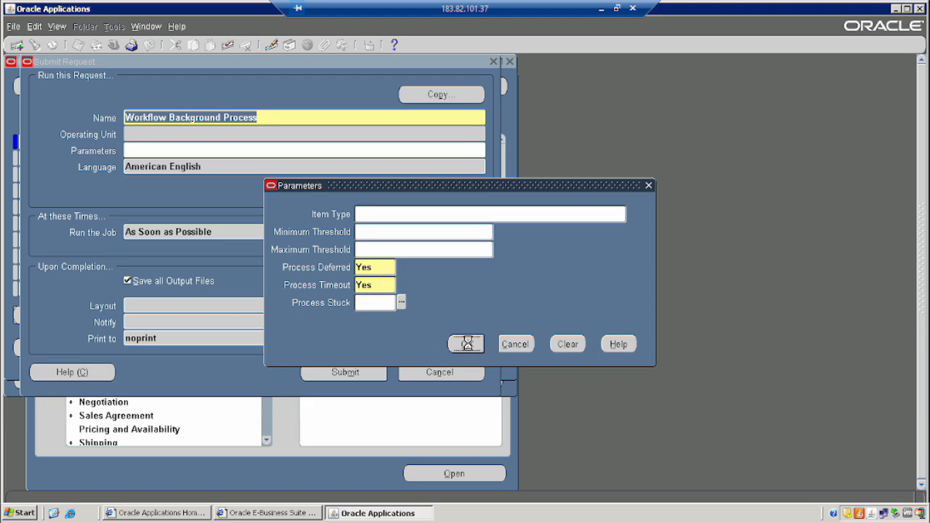
{"action": "left_click", "coordinate": [346, 376]}
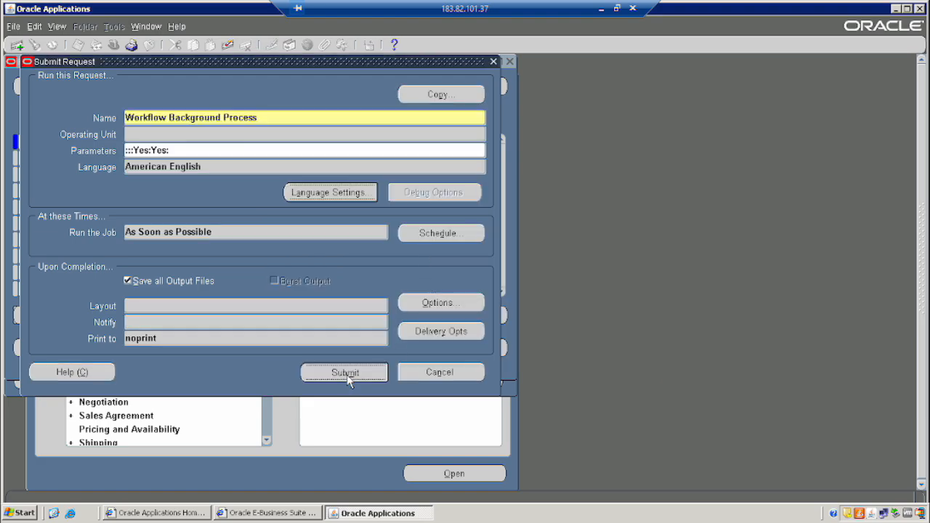
{"action": "left_click", "coordinate": [489, 313]}
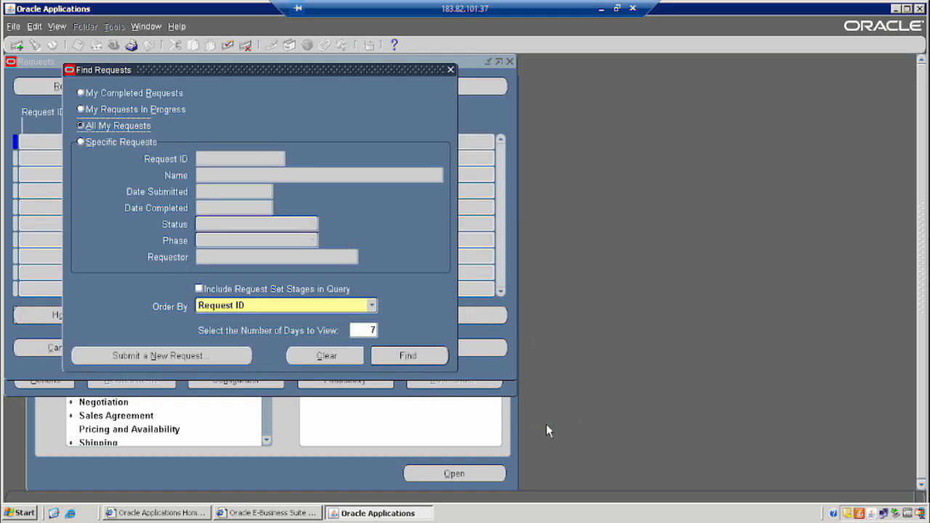
Monitor all requests, refreshing until the Workflow Background Process and Autoinvoice requests complete, and close the list
{"action": "left_click", "coordinate": [407, 356]}
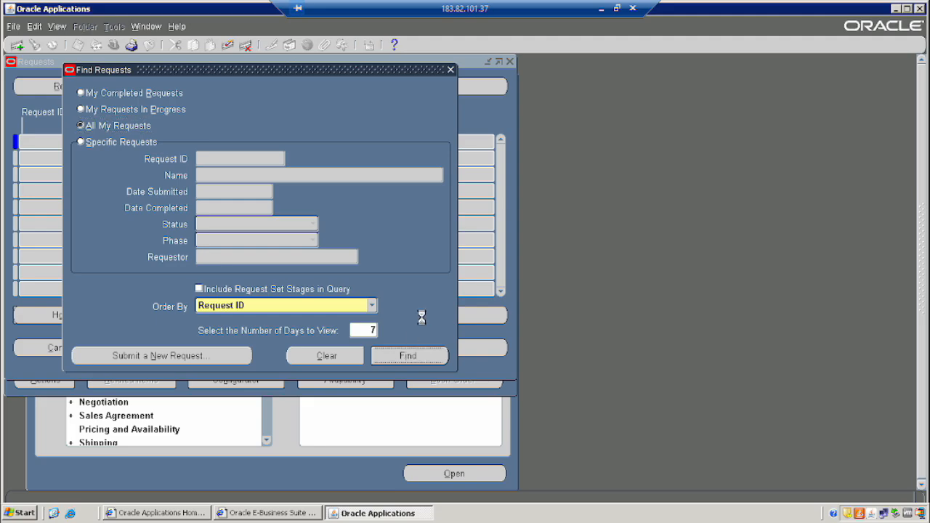
{"action": "left_click", "coordinate": [75, 84]}
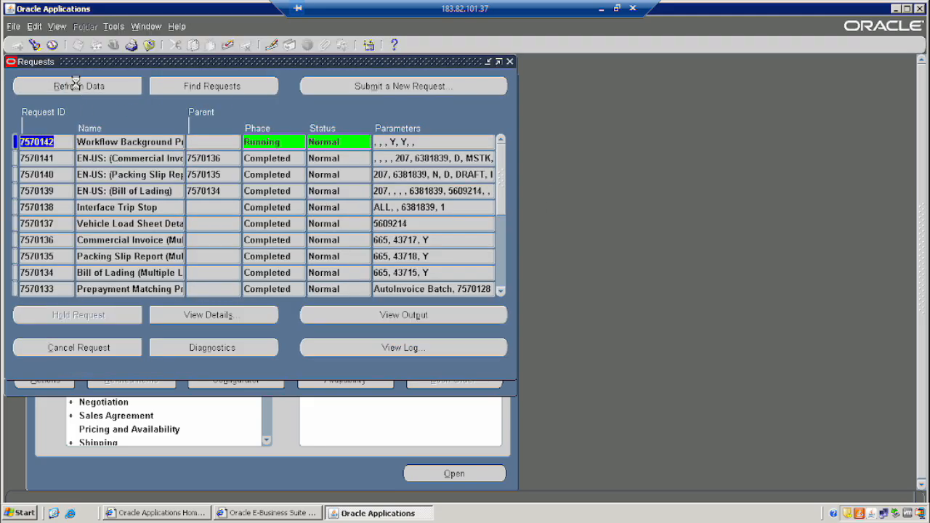
{"action": "left_click", "coordinate": [76, 85]}
{"action": "left_click", "coordinate": [75, 84]}
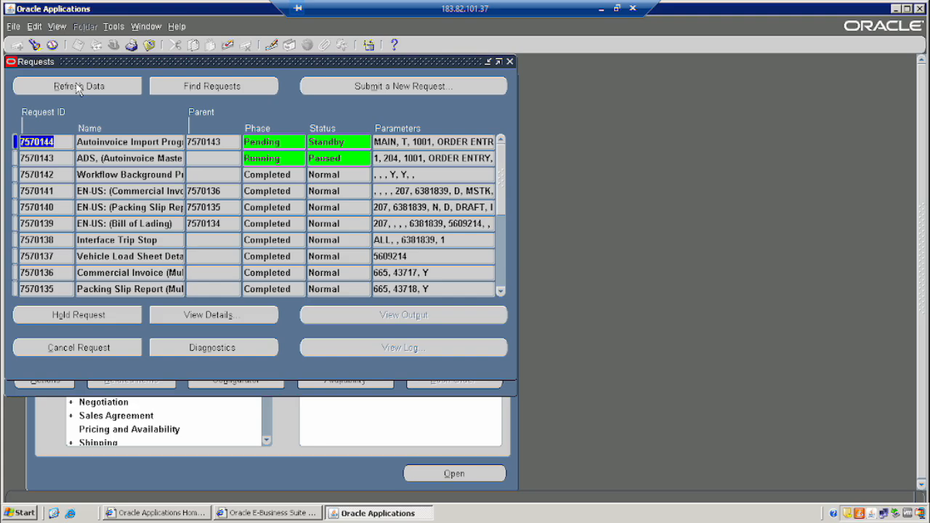
{"action": "left_click", "coordinate": [78, 87]}
{"action": "left_click", "coordinate": [78, 84]}
{"action": "left_click", "coordinate": [78, 85]}
{"action": "left_click", "coordinate": [80, 87]}
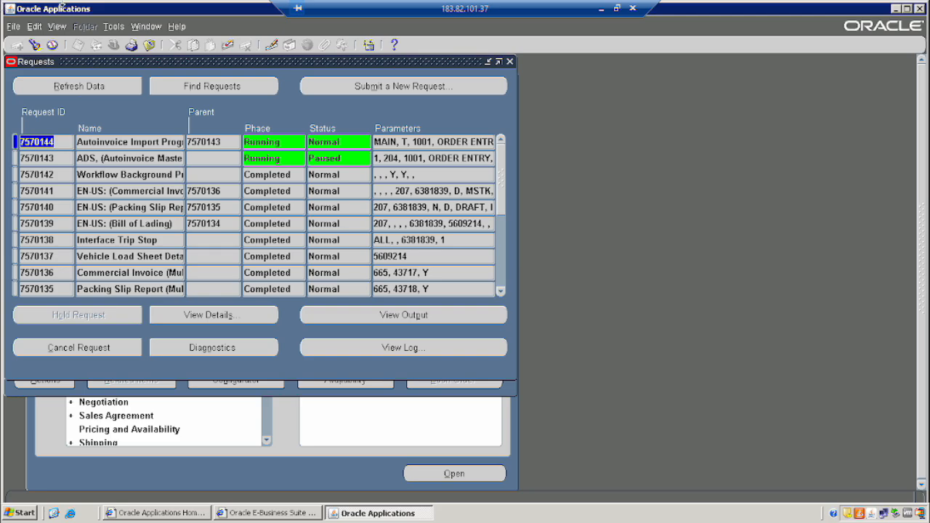
{"action": "left_click", "coordinate": [77, 87]}
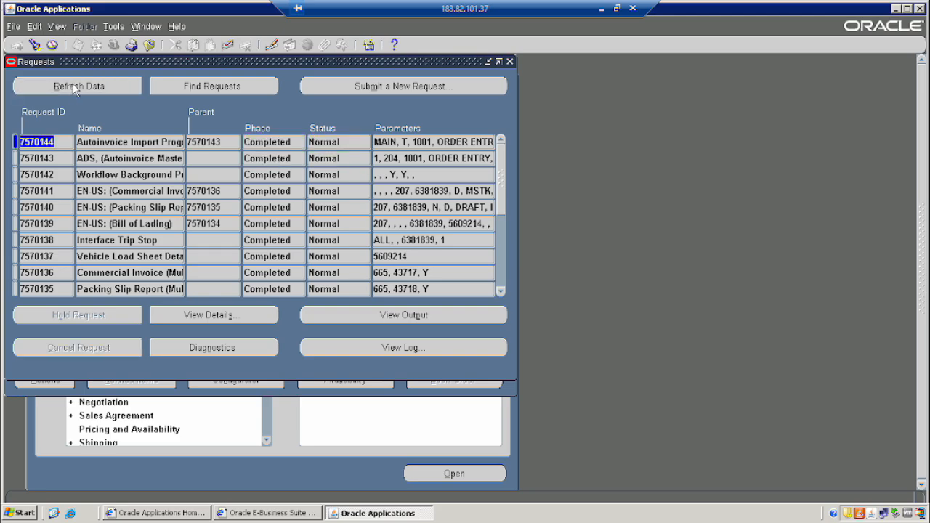
{"action": "left_click", "coordinate": [510, 62]}
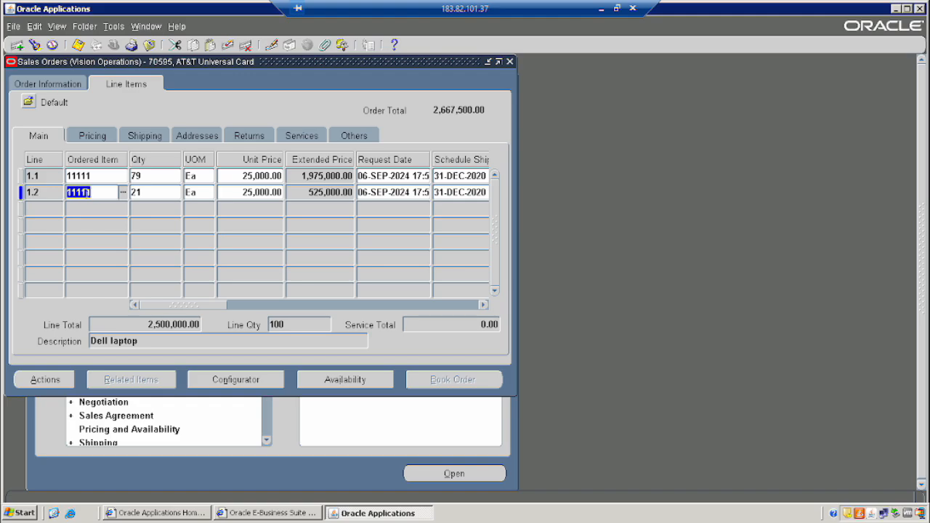
Review the order's header information and line items, and close the Sales Orders form
{"action": "left_click_drag", "start_coordinate": [204, 301], "coordinate": [134, 306]}
{"action": "left_click", "coordinate": [40, 82]}
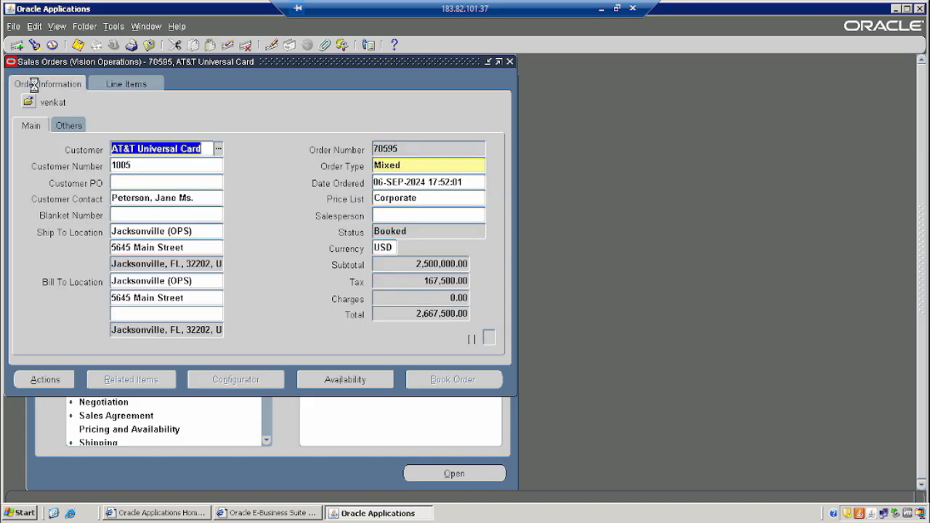
{"action": "left_click", "coordinate": [128, 79]}
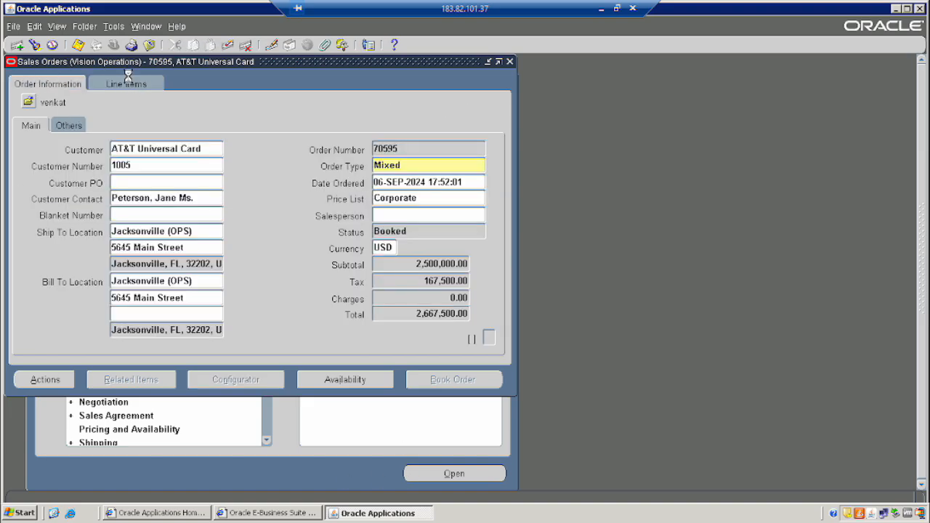
{"action": "left_click_drag", "start_coordinate": [186, 306], "coordinate": [202, 276]}
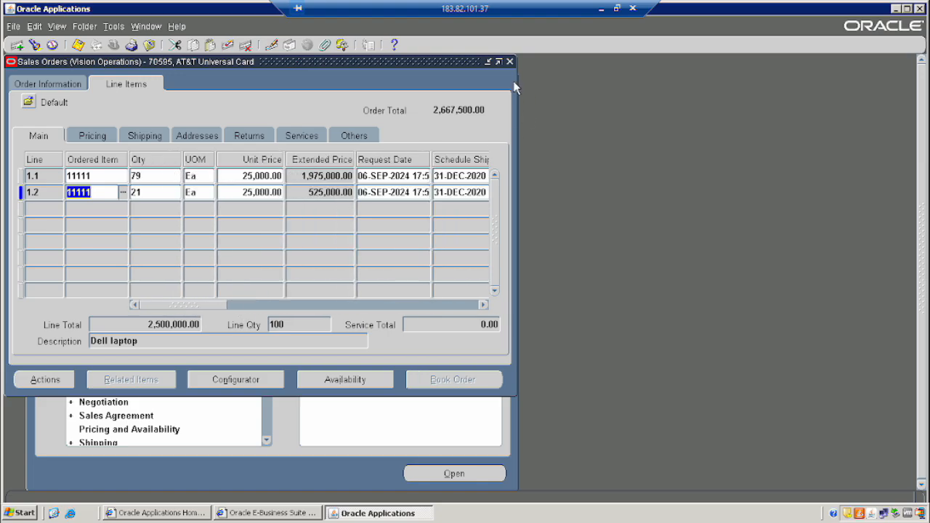
{"action": "left_click", "coordinate": [510, 63]}
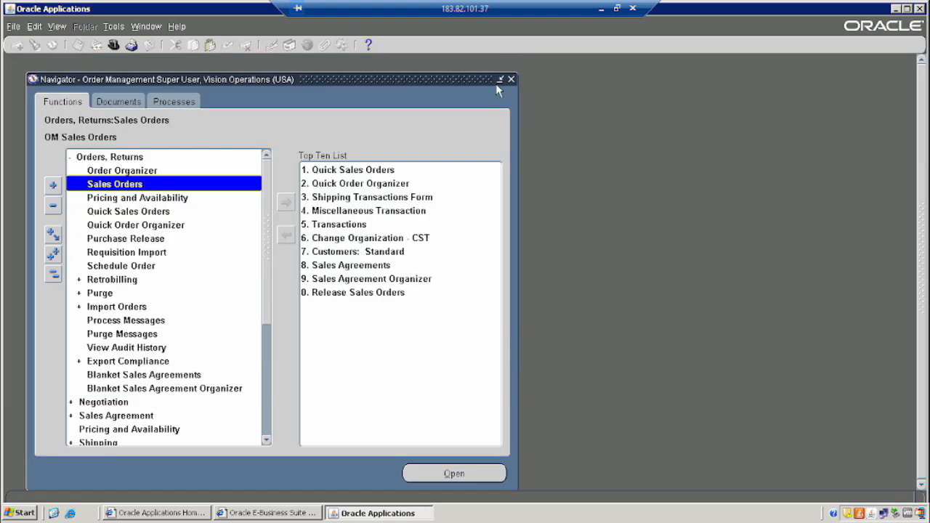
Reopen the Sales Orders form, query the same order by its order number, and show its line items
{"action": "double_click", "coordinate": [129, 185]}
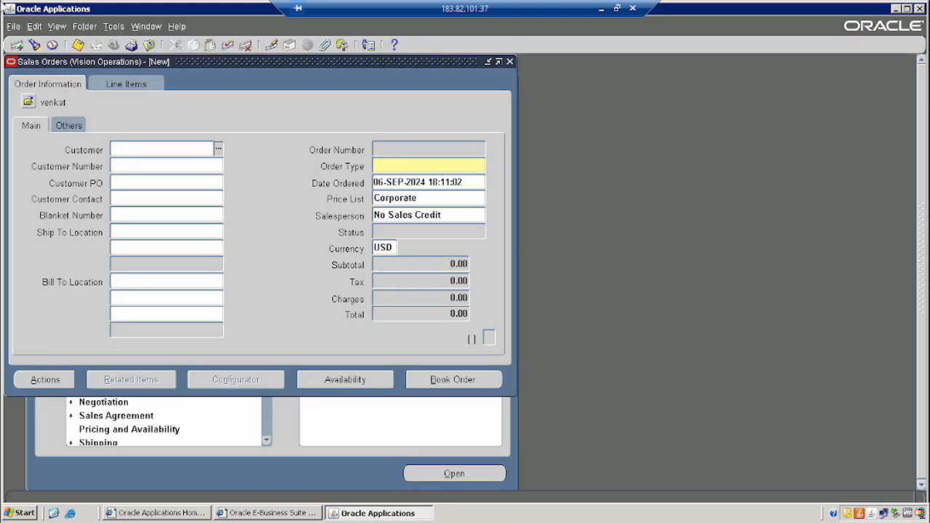
{"action": "left_click", "coordinate": [52, 28]}
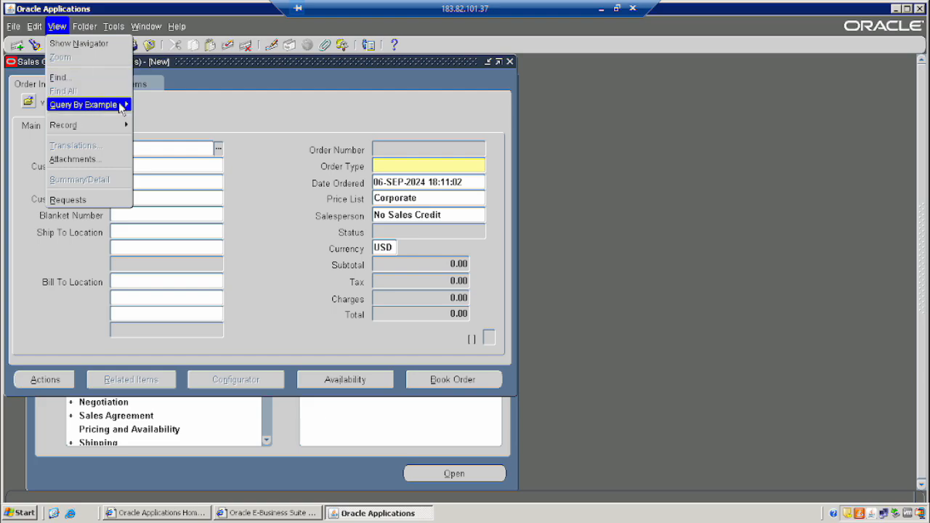
{"action": "left_click", "coordinate": [339, 113]}
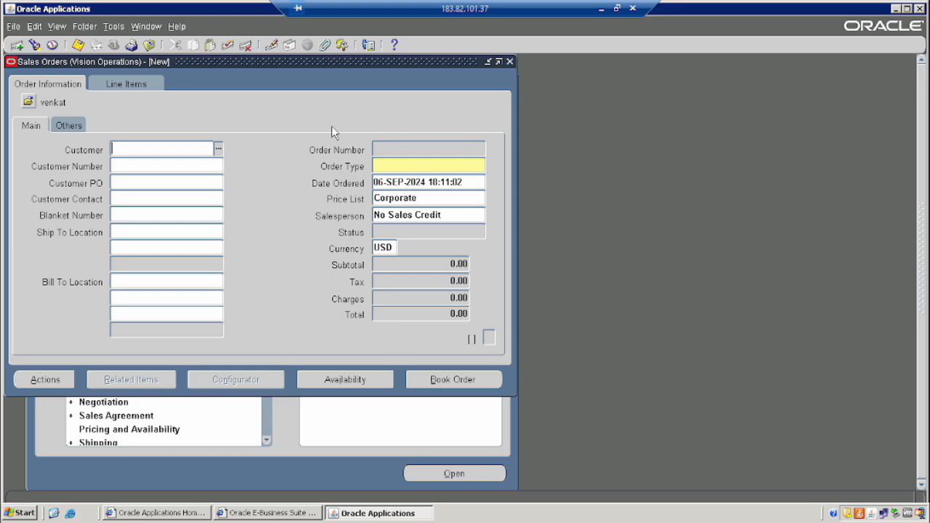
{"action": "key", "text": "F11"}
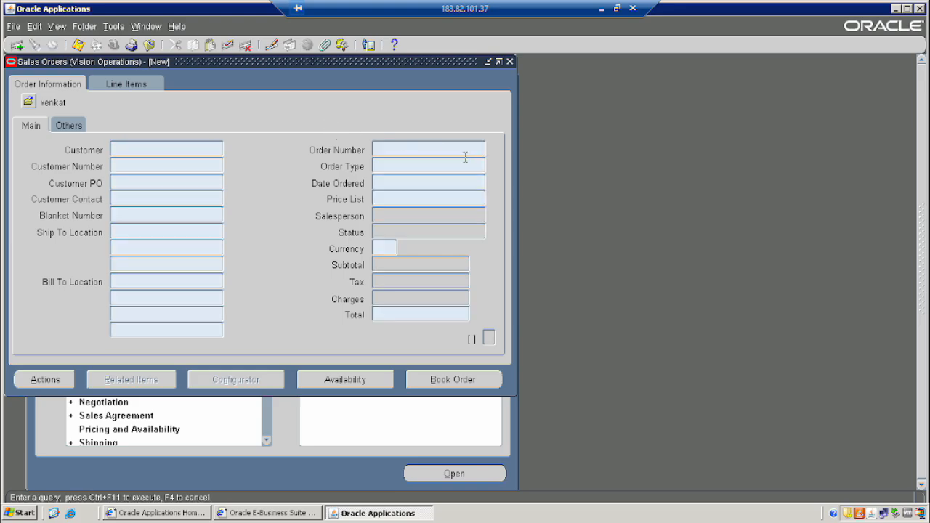
{"action": "left_click", "coordinate": [380, 148]}
{"action": "type", "text": "70595"}
{"action": "key", "text": "ctrl+F11"}
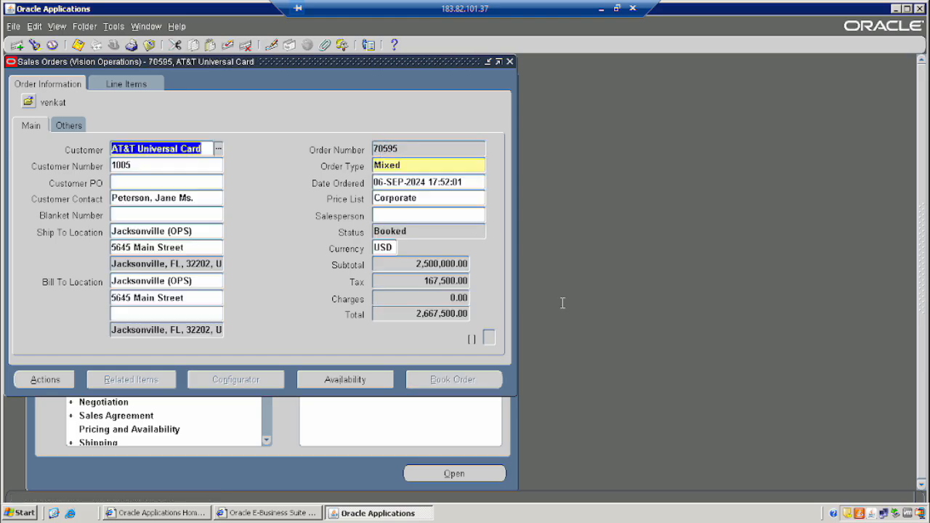
{"action": "left_click", "coordinate": [127, 85]}
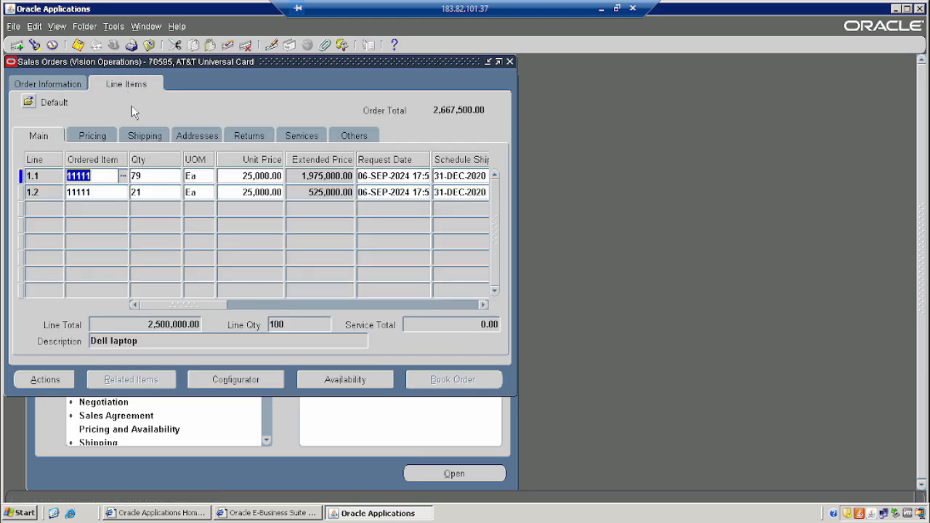
Check the status of both order lines for item 11111, with line 1.2 selected
{"action": "left_click_drag", "start_coordinate": [186, 308], "coordinate": [133, 308]}
{"action": "left_click", "coordinate": [155, 191]}
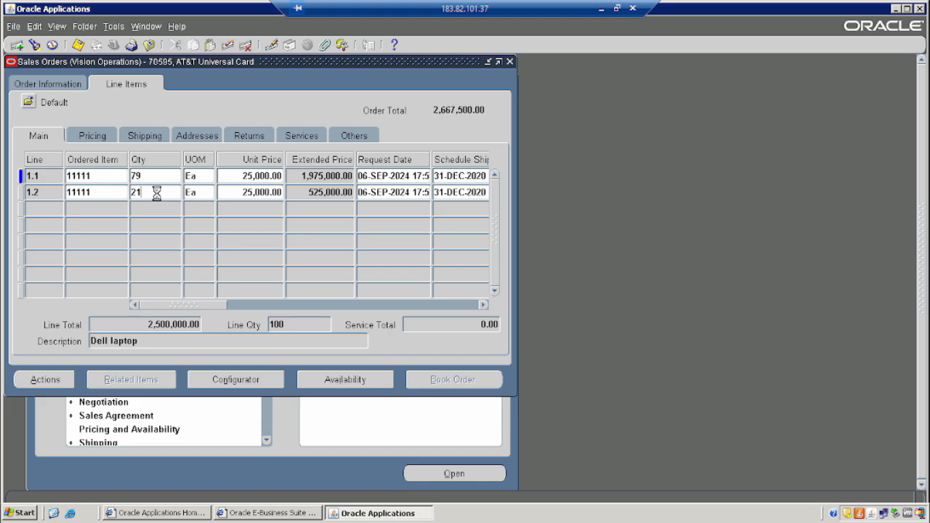
{"action": "left_click_drag", "start_coordinate": [192, 304], "coordinate": [238, 311]}
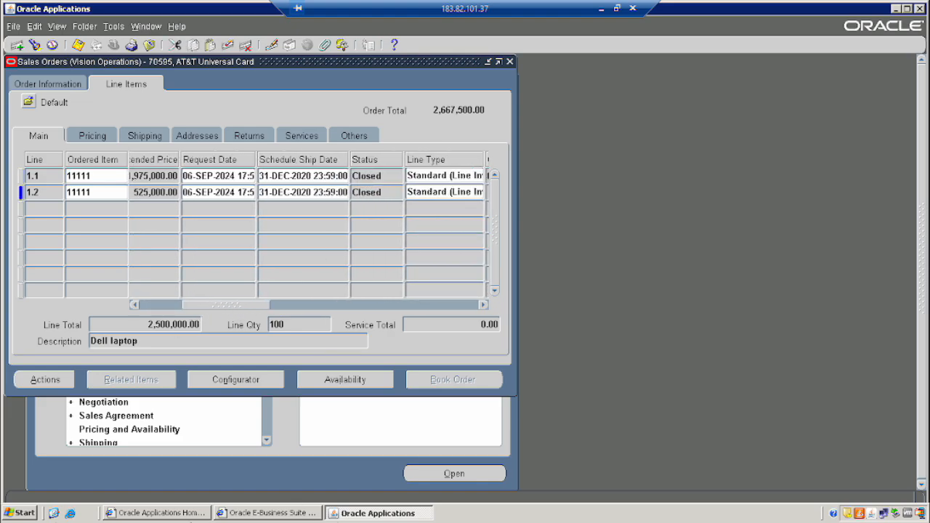
Open the additional line information for line 1.2 and show its invoices and credit memos
{"action": "left_click", "coordinate": [45, 380]}
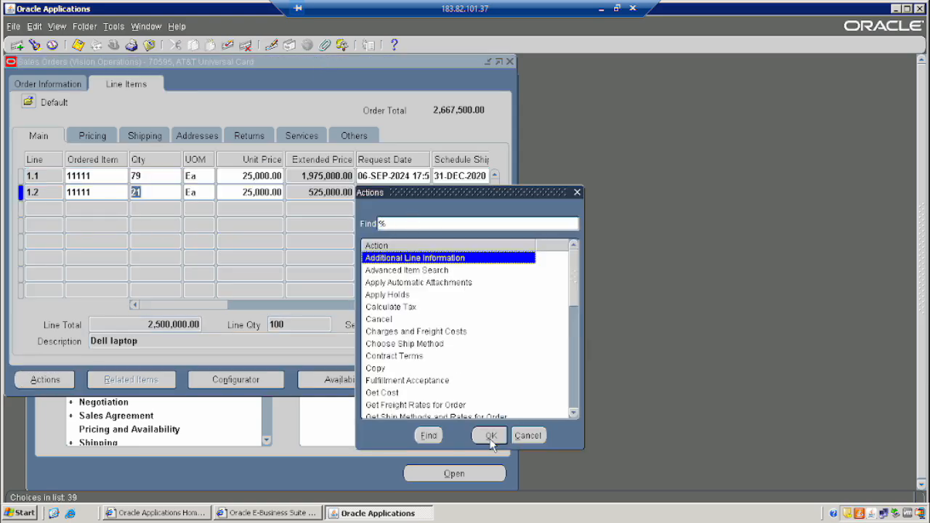
{"action": "left_click", "coordinate": [491, 436]}
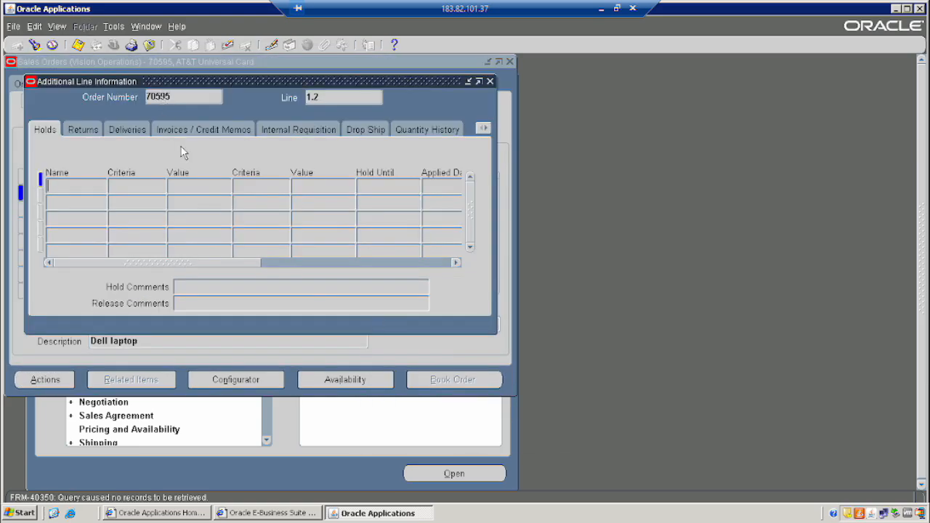
{"action": "left_click", "coordinate": [183, 129]}
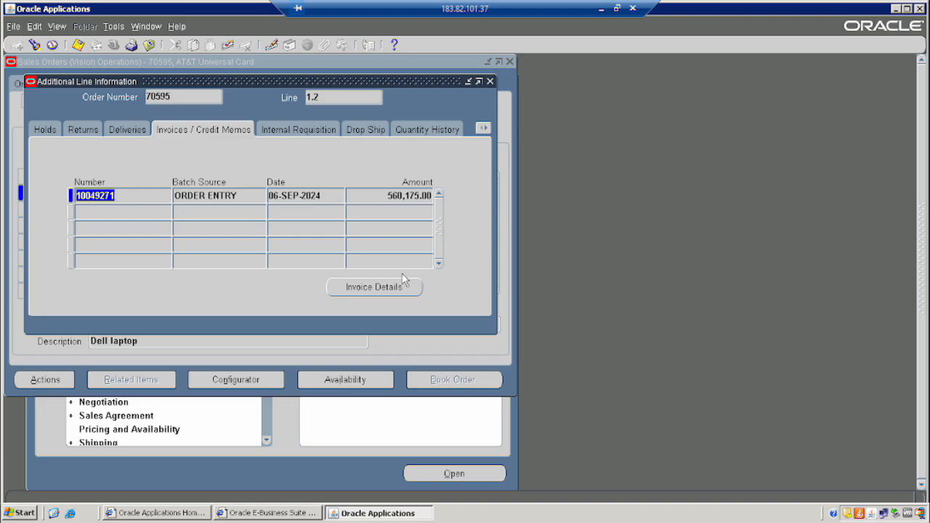
Open the invoice's details and examine the quantity on its line items
{"action": "left_click", "coordinate": [377, 287]}
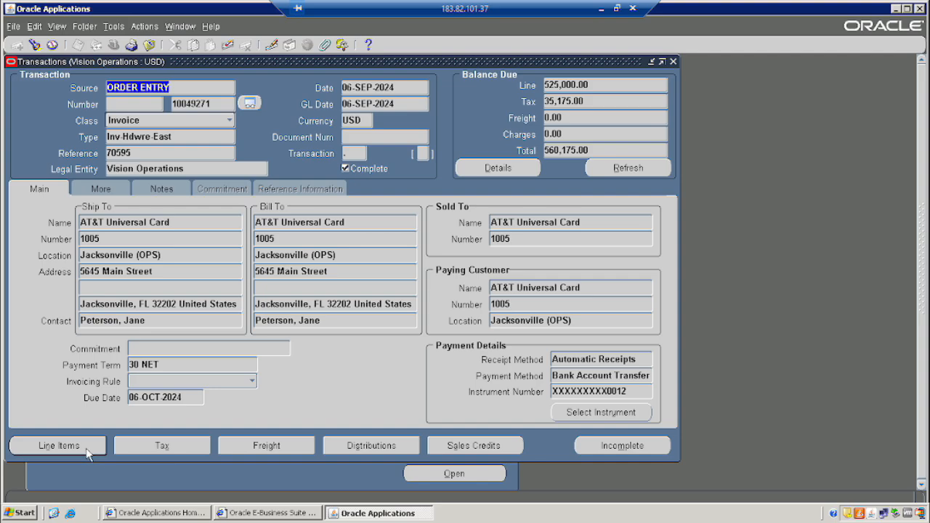
{"action": "left_click", "coordinate": [59, 446]}
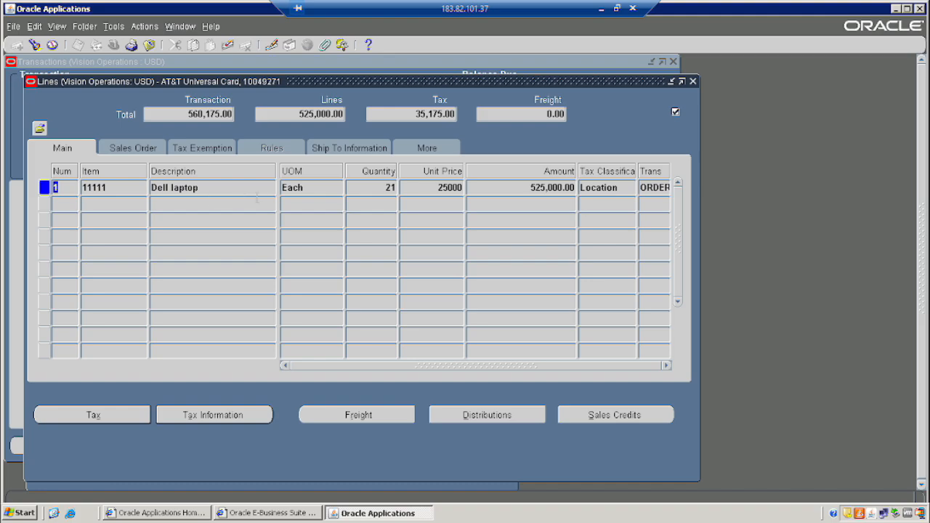
{"action": "double_click", "coordinate": [386, 188]}
Close the invoice lines, the transaction, the additional line information and the Sales Orders form
{"action": "left_click", "coordinate": [692, 81]}
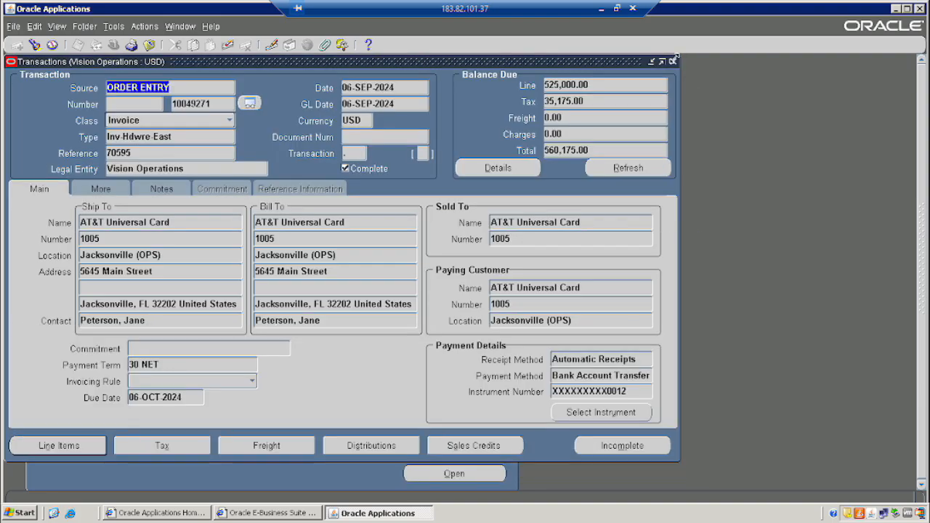
{"action": "left_click", "coordinate": [674, 61]}
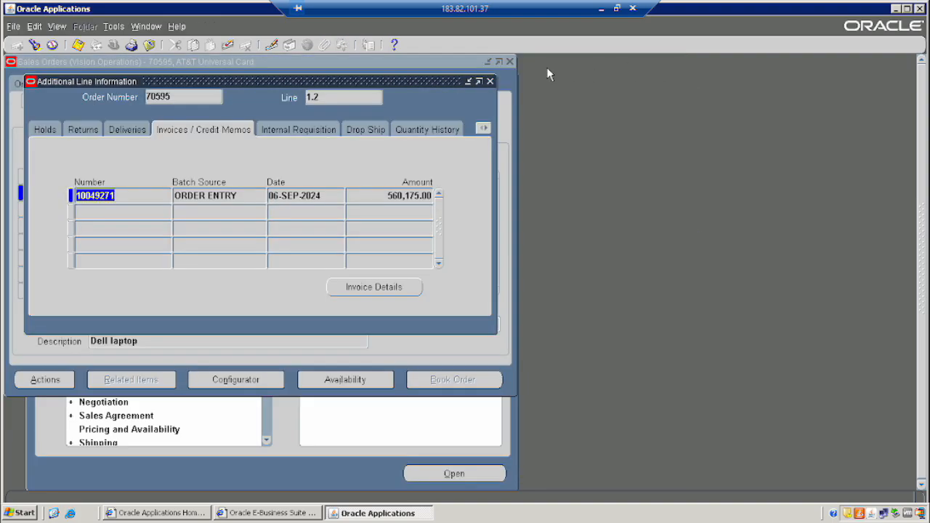
{"action": "left_click", "coordinate": [491, 80]}
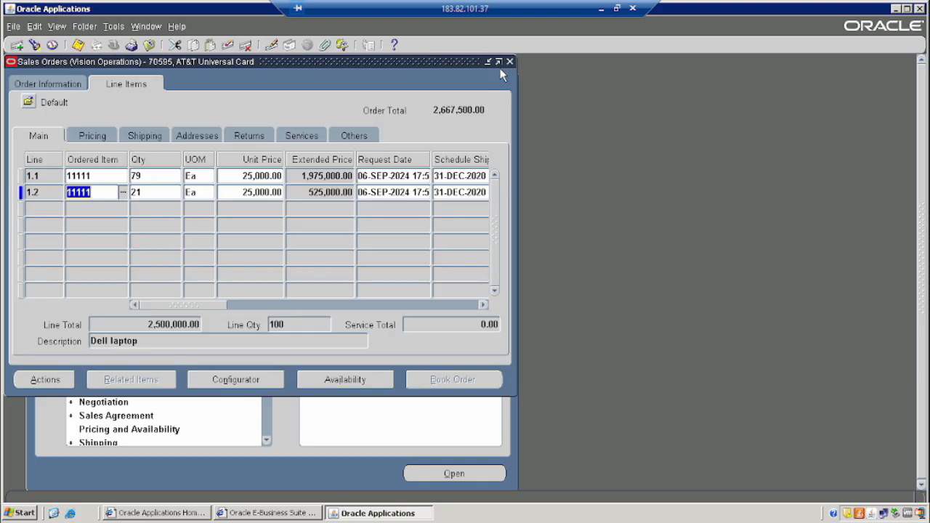
{"action": "left_click", "coordinate": [510, 62]}
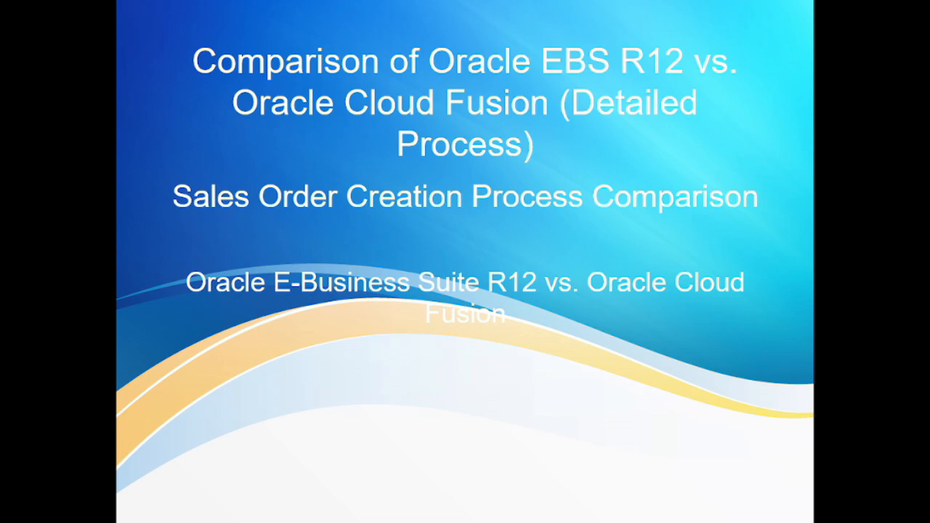
{"action": "key", "text": "Right"}
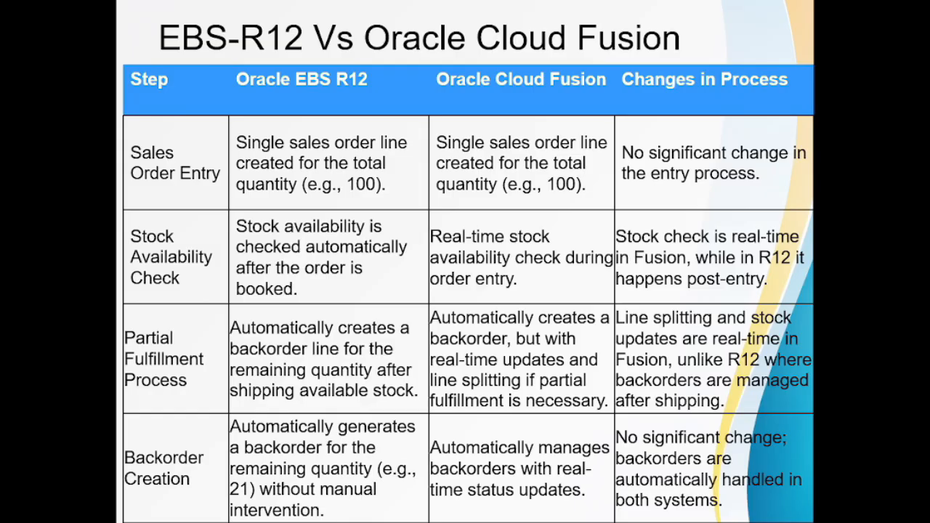